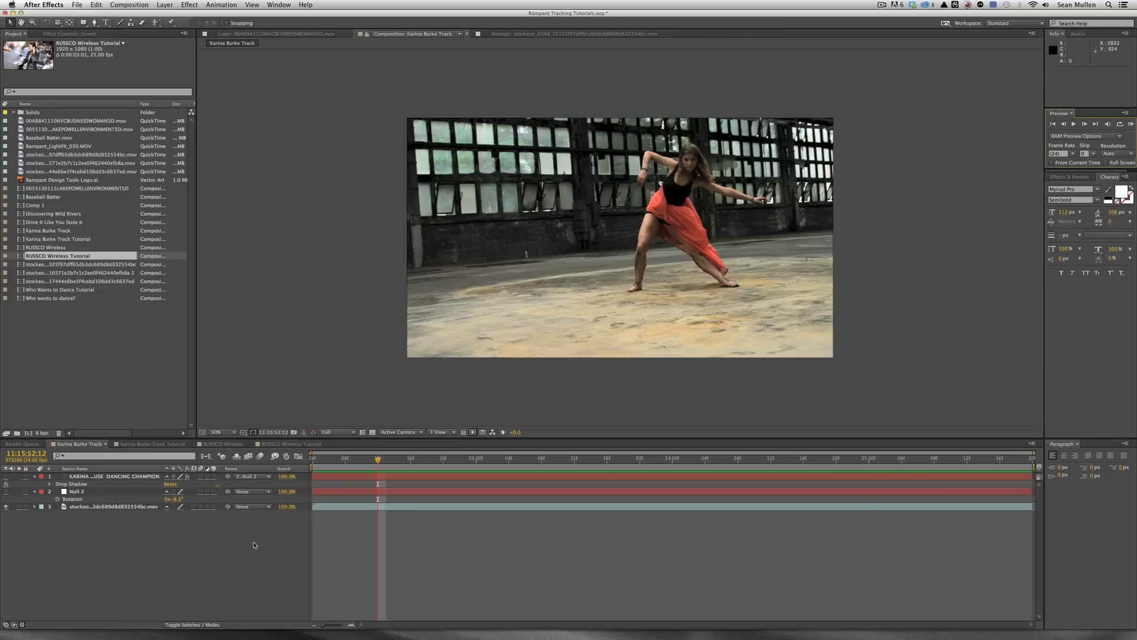
pyautogui.click(1130, 125)
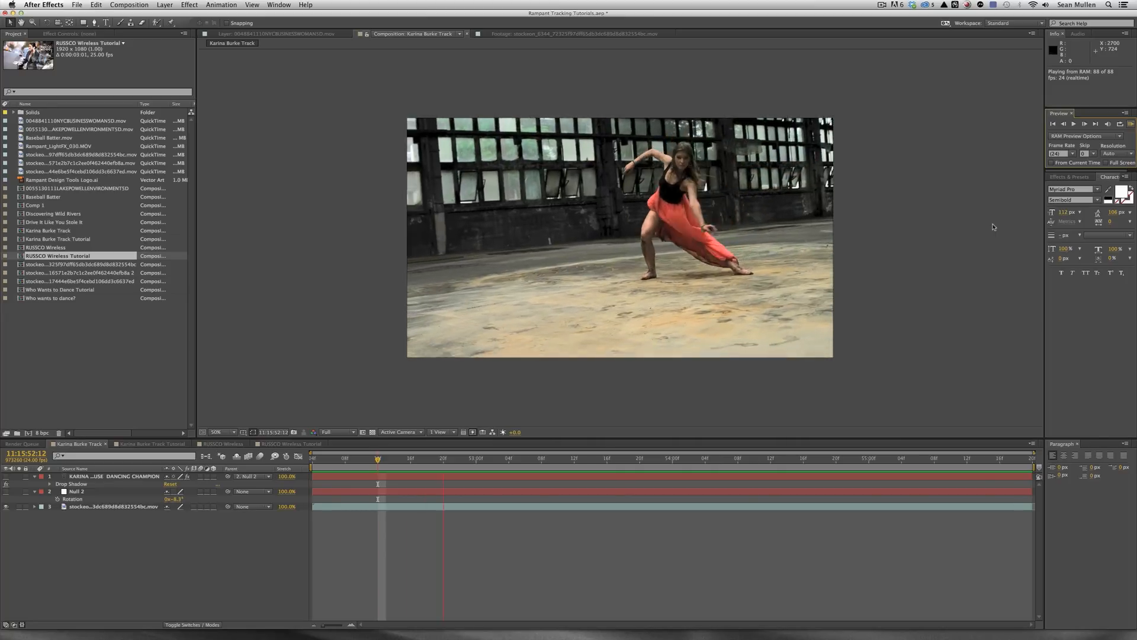
pyautogui.click(190, 554)
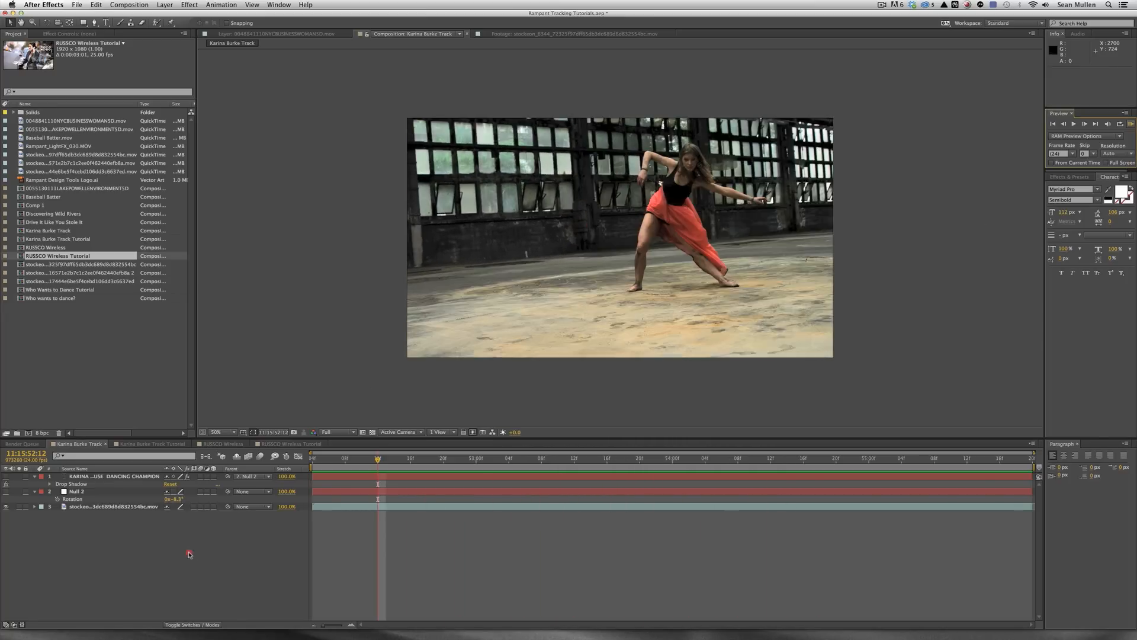
pyautogui.click(5, 476)
pyautogui.click(1131, 124)
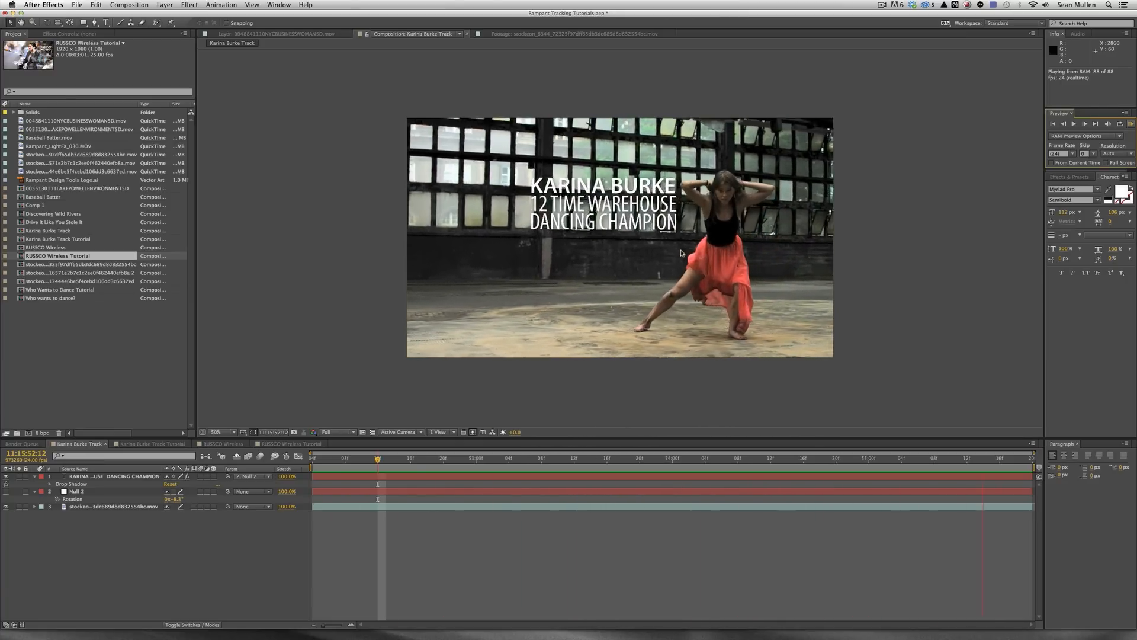
pyautogui.click(178, 558)
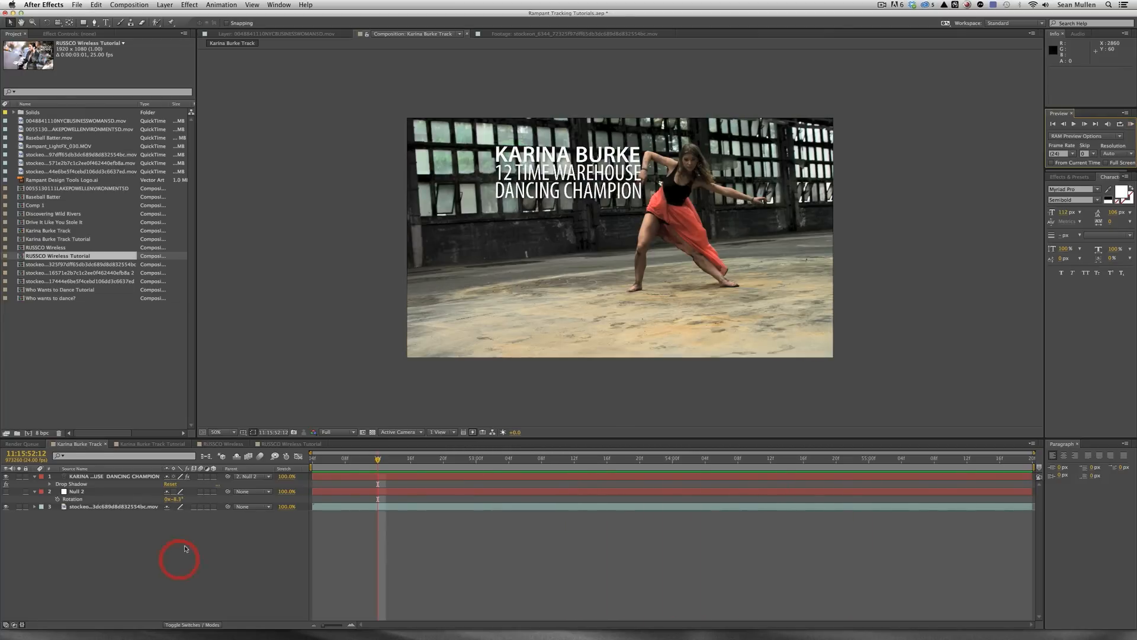
pyautogui.click(151, 443)
pyautogui.moveTo(338, 457); pyautogui.dragTo(477, 469)
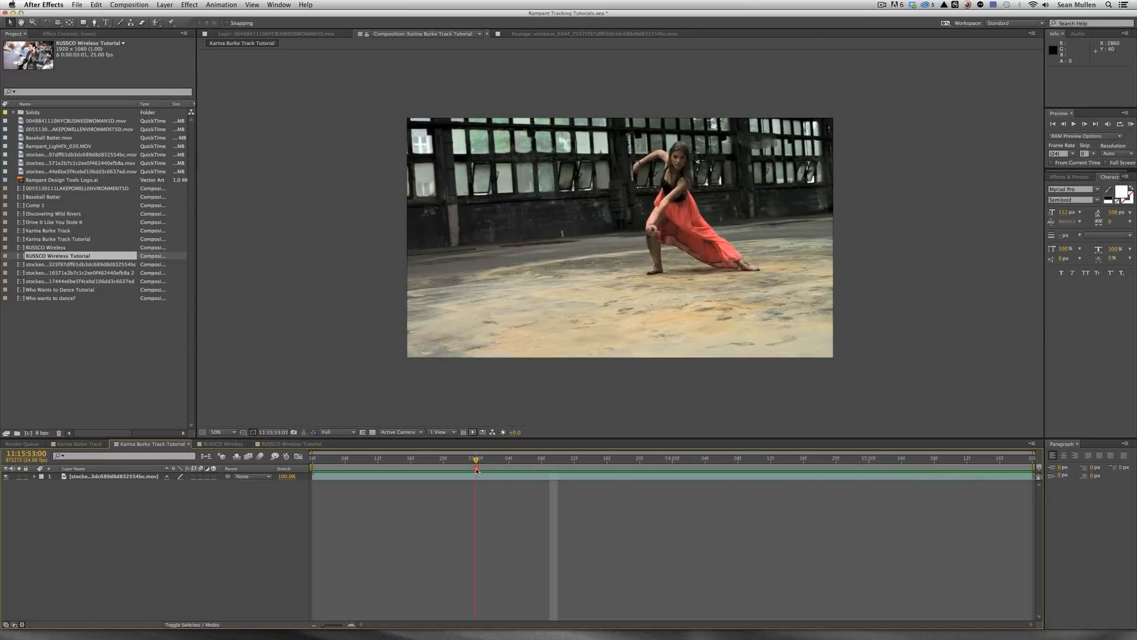
# Send the dancer footage layer to mocha with Animation > Track in mocha AE.
pyautogui.click(125, 477)
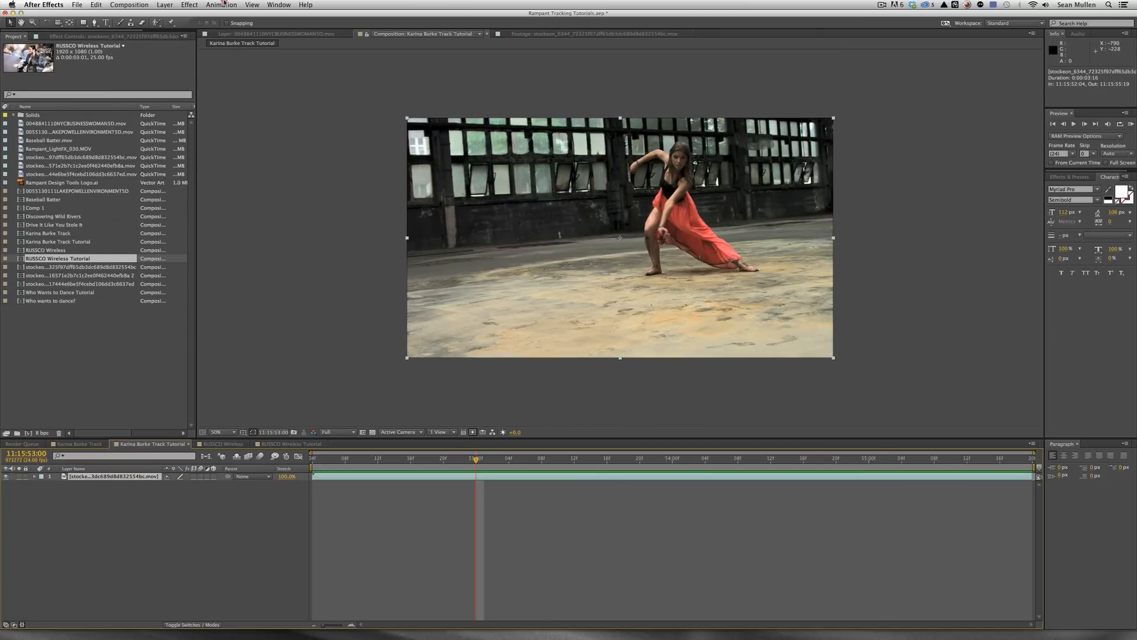
pyautogui.click(224, 5)
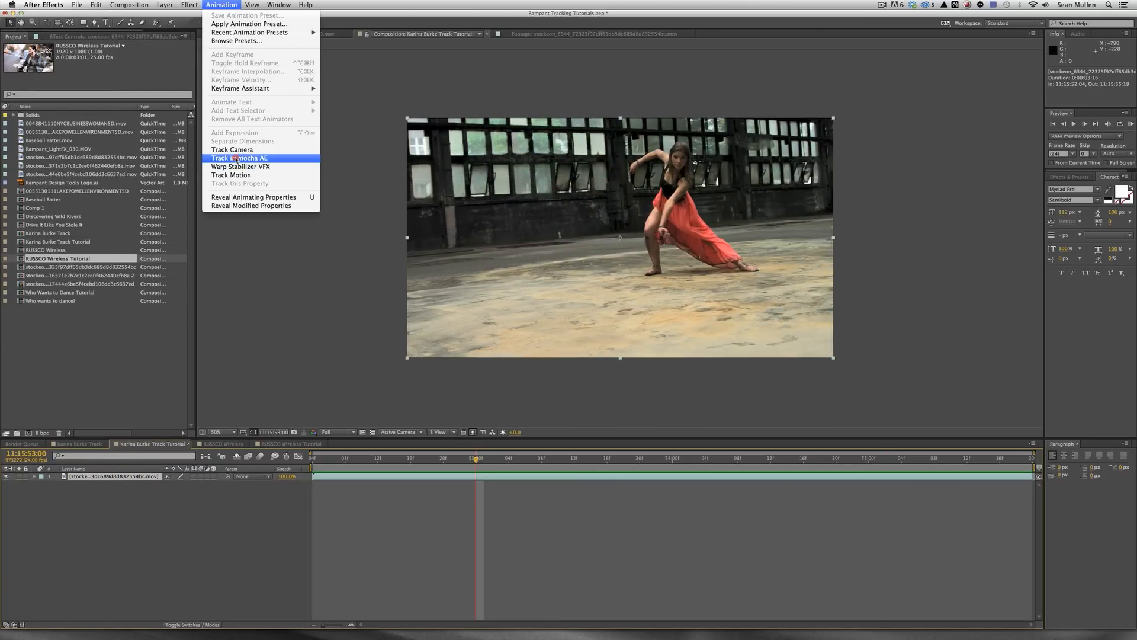
pyautogui.click(278, 159)
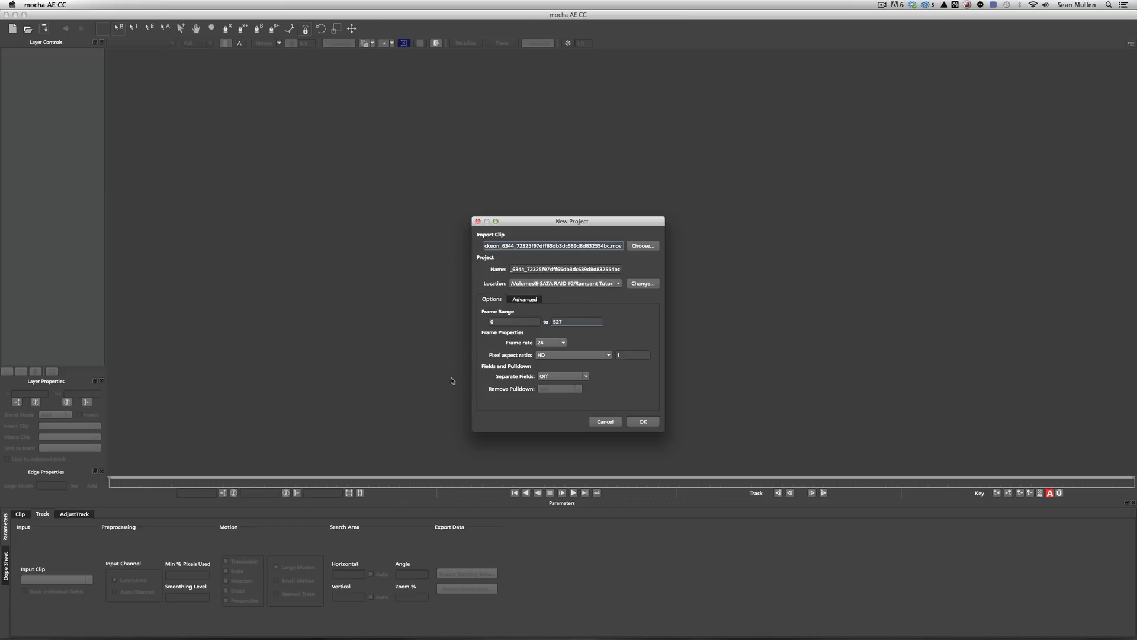
# Accept the New Project settings and overwrite the existing mocha project file.
pyautogui.click(642, 423)
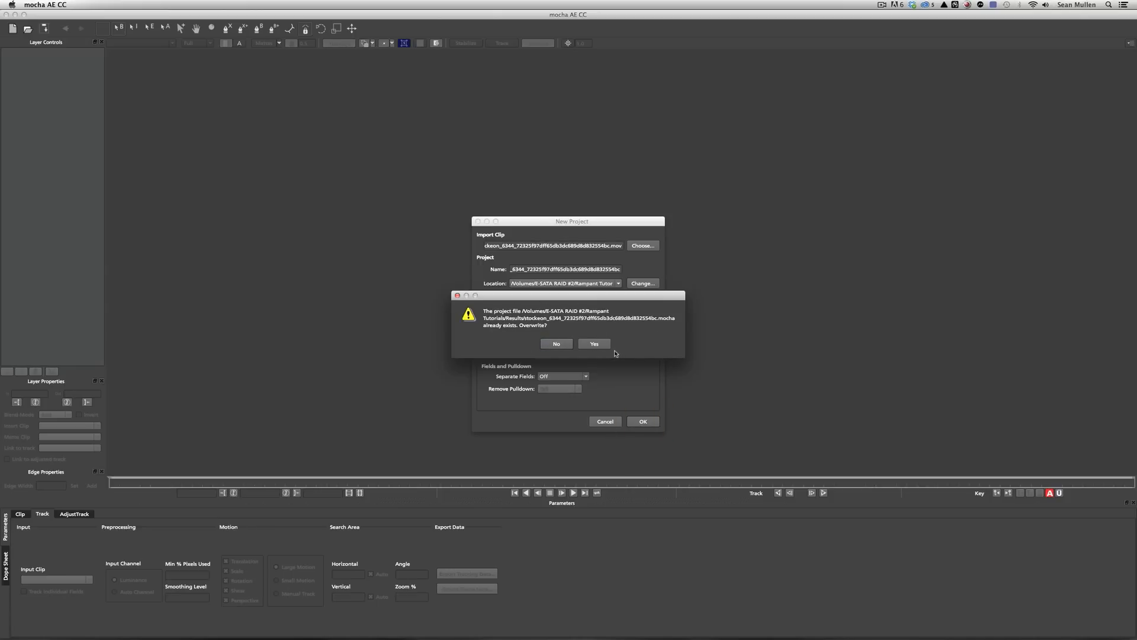
pyautogui.click(595, 344)
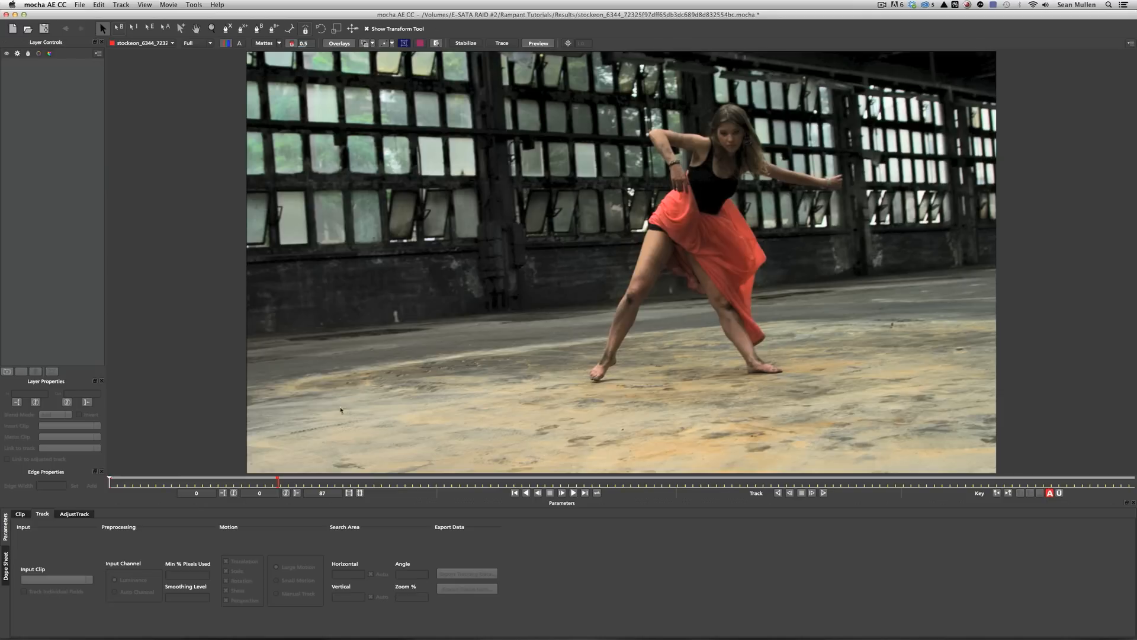
# Check frames 19 and 70 and play the dancer clip to review the motion.
pyautogui.click(145, 483)
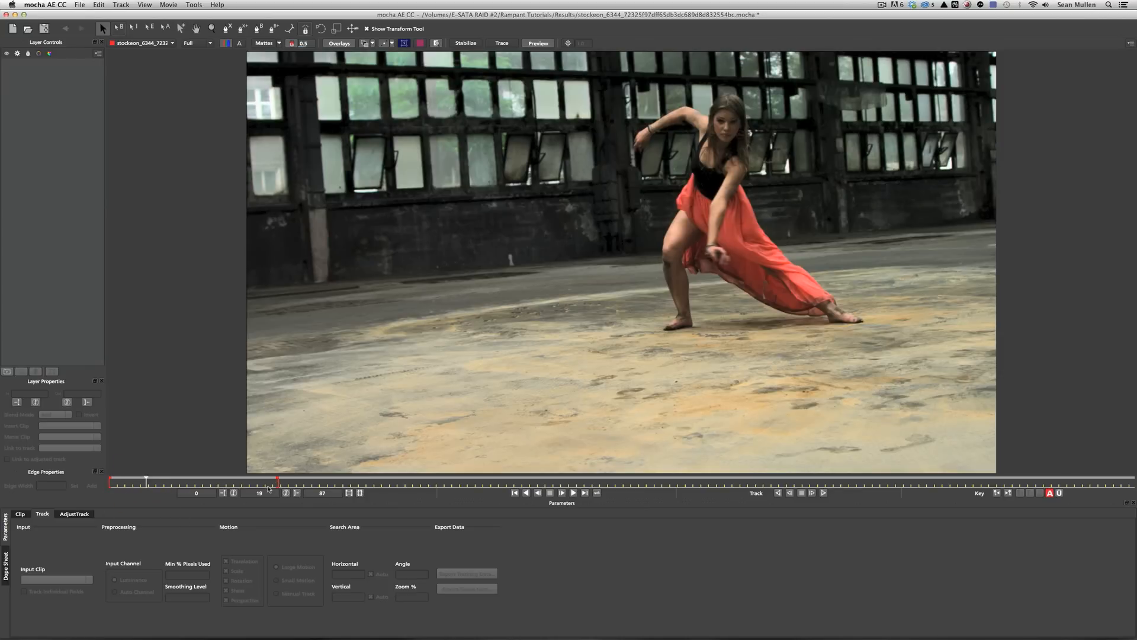
pyautogui.click(245, 482)
pyautogui.press('space')
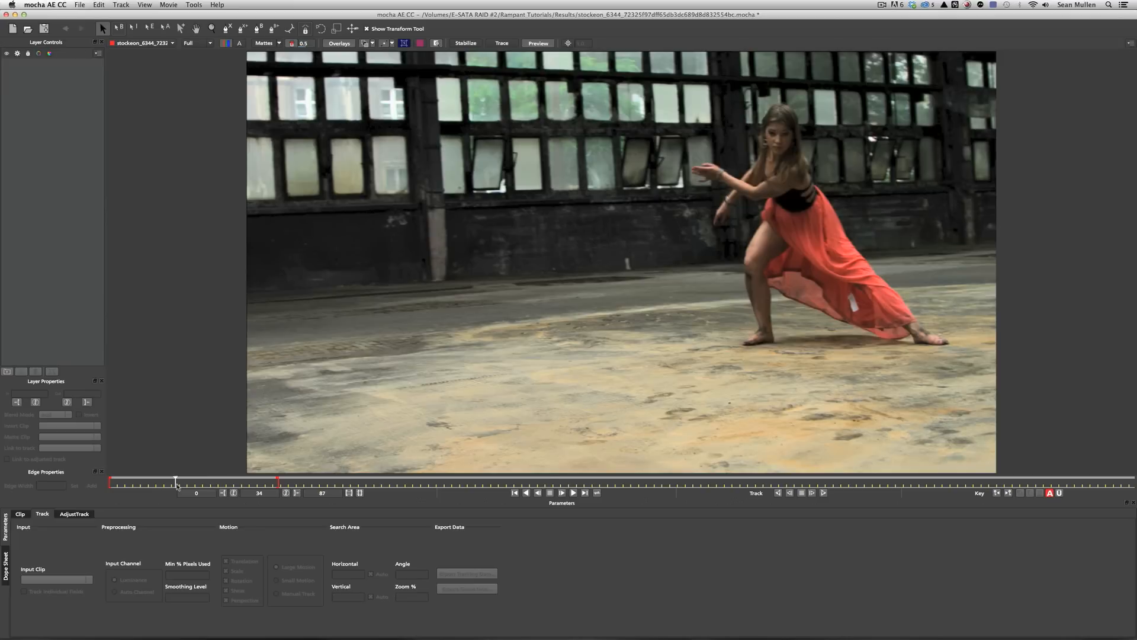
# Zoom in and centre the view on the dancer's face at frame 39.
pyautogui.press('z')
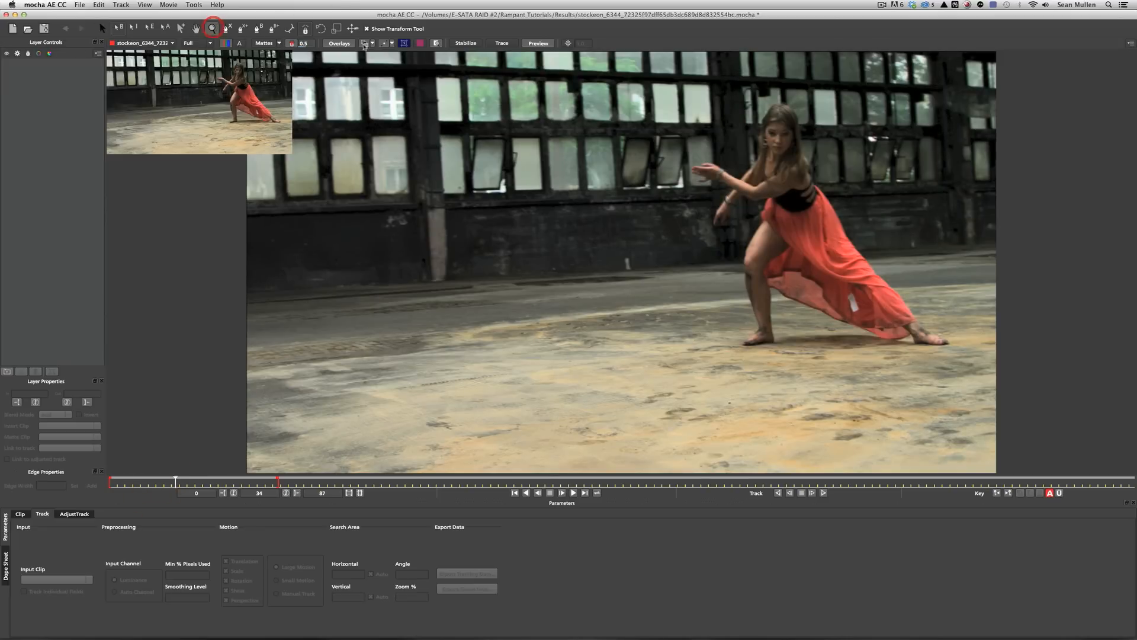
pyautogui.moveTo(802, 170); pyautogui.dragTo(802, 83)
pyautogui.press('x')
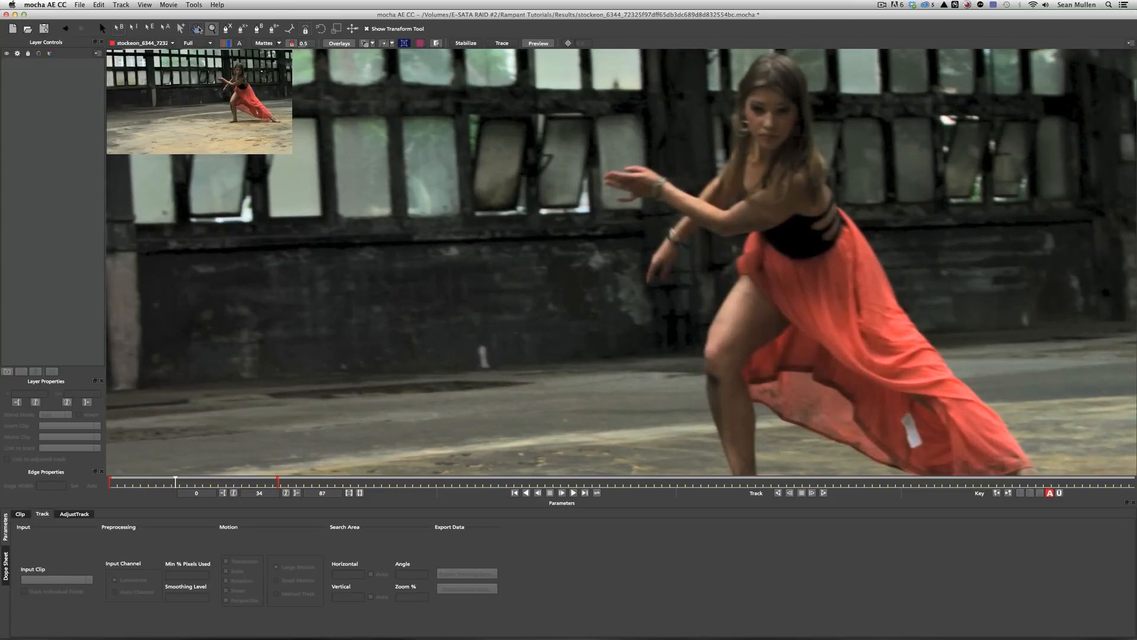
pyautogui.moveTo(726, 83); pyautogui.dragTo(599, 154)
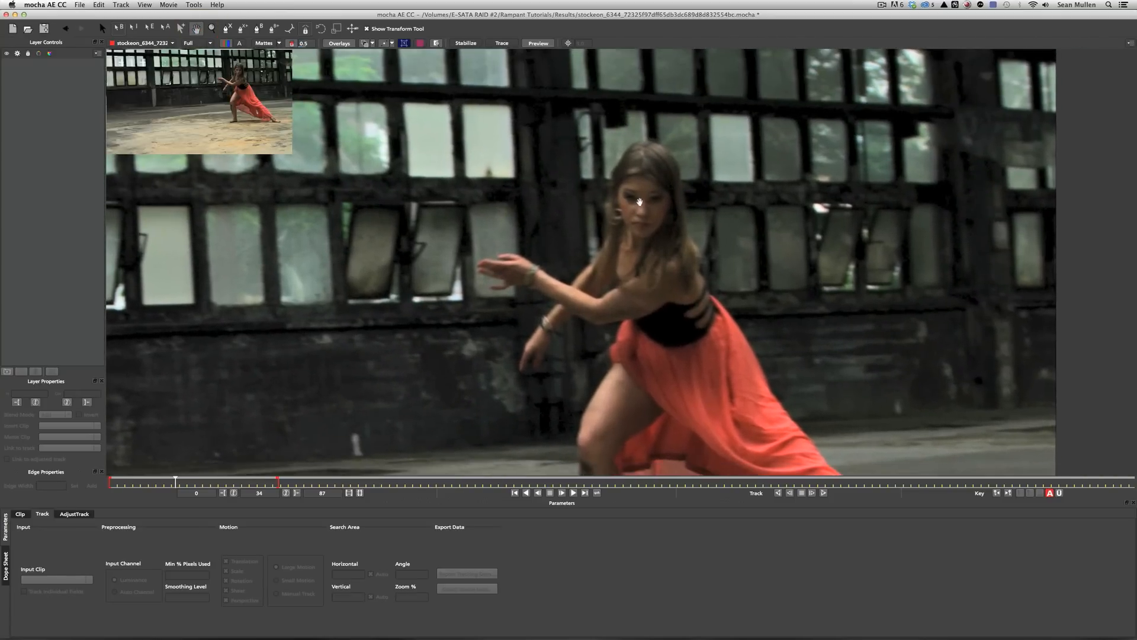
pyautogui.moveTo(175, 481); pyautogui.dragTo(186, 481)
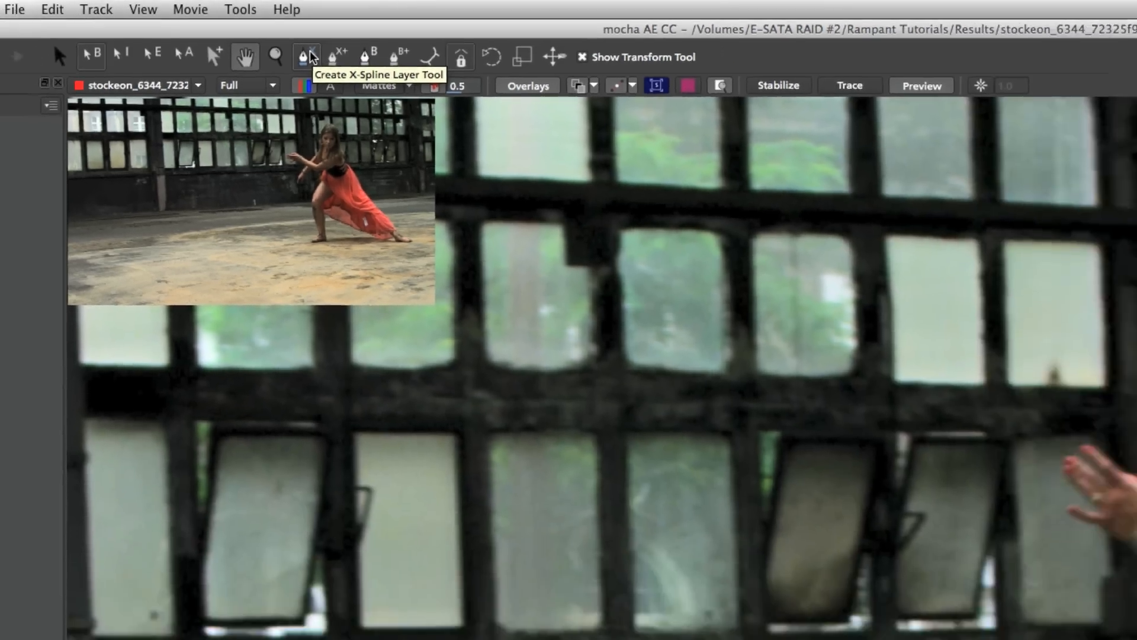
# Start an X-Spline outline of the face across the forehead and down the right side.
pyautogui.click(308, 57)
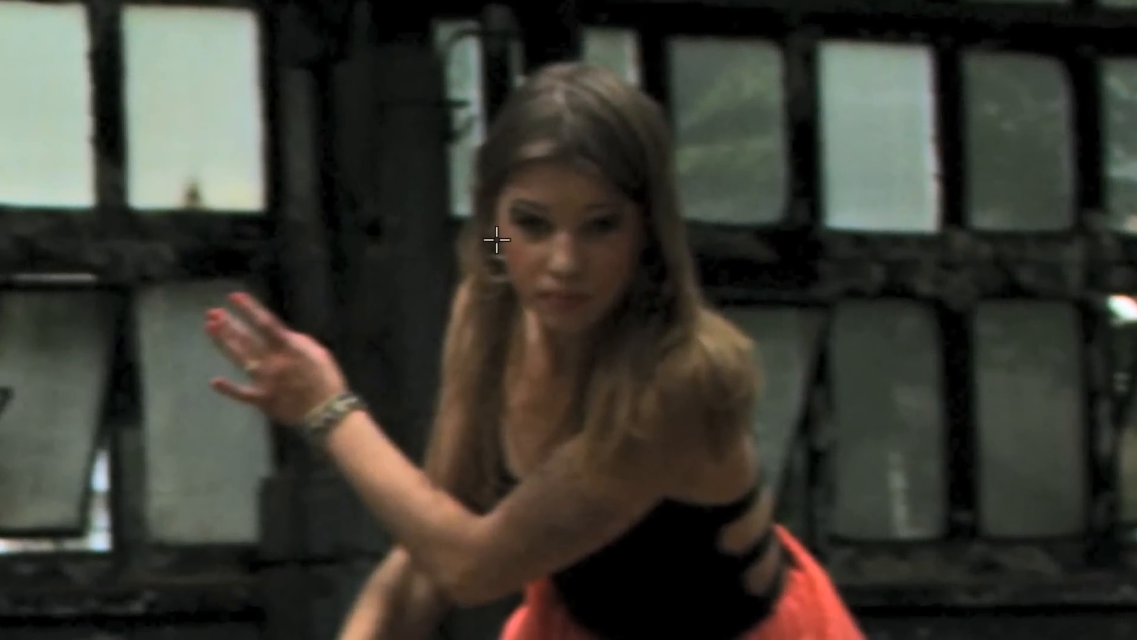
pyautogui.click(713, 206)
pyautogui.click(494, 202)
pyautogui.click(519, 177)
pyautogui.click(567, 162)
pyautogui.click(607, 185)
pyautogui.click(638, 213)
pyautogui.click(626, 270)
pyautogui.click(613, 308)
# Finish the outline around the chin and left jaw, close it, and track it forward.
pyautogui.click(586, 327)
pyautogui.click(565, 330)
pyautogui.click(537, 313)
pyautogui.click(510, 273)
pyautogui.rightClick(511, 273)
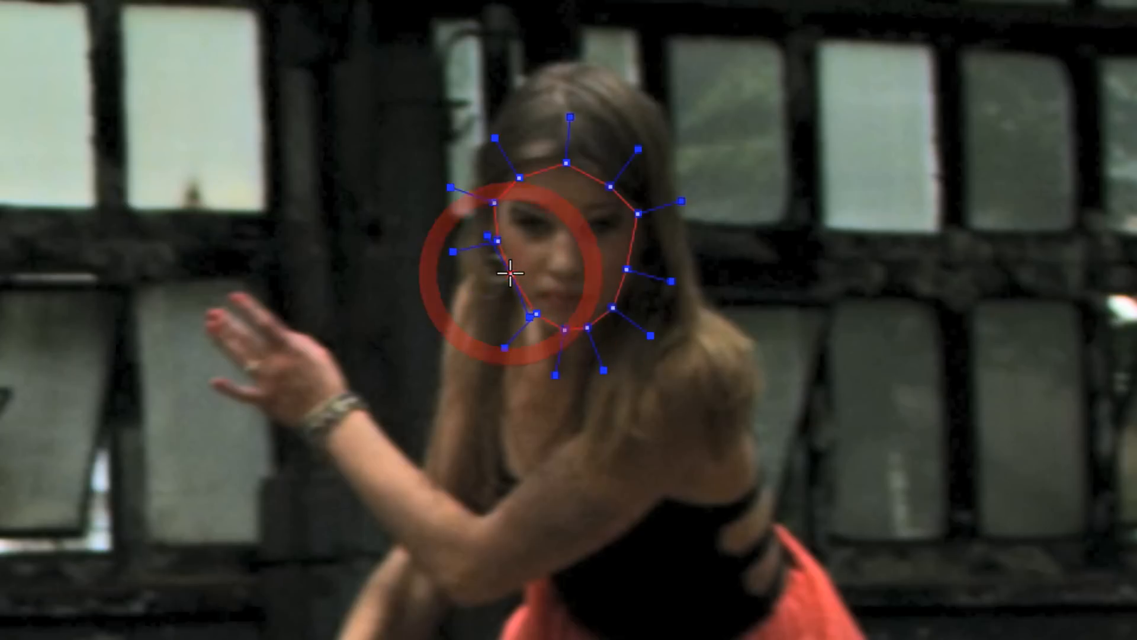
pyautogui.click(509, 270)
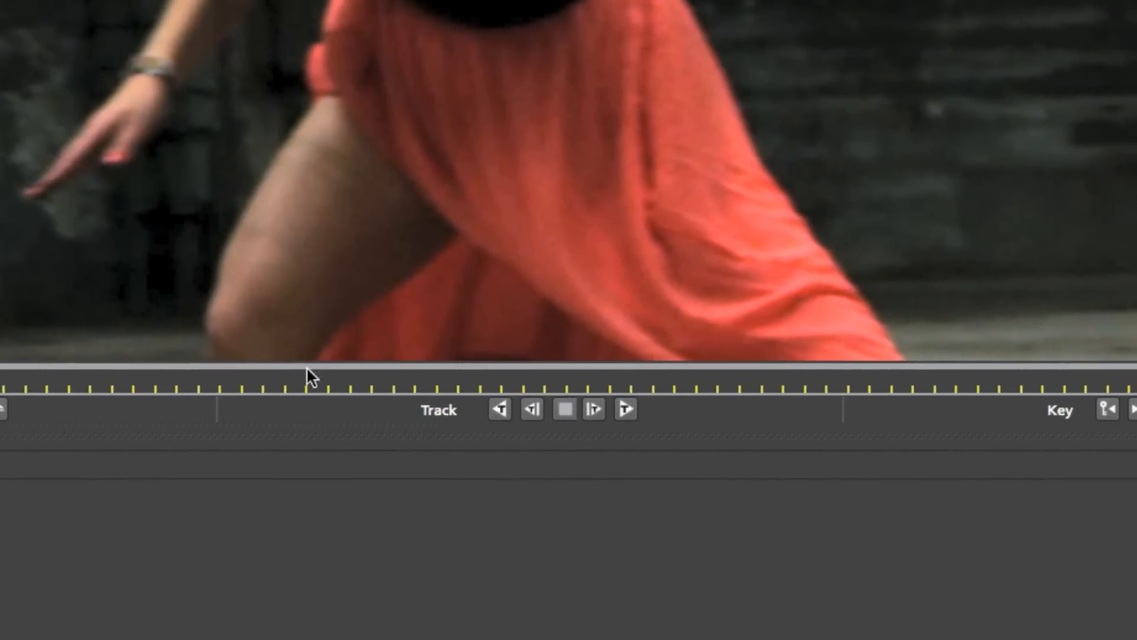
pyautogui.click(505, 410)
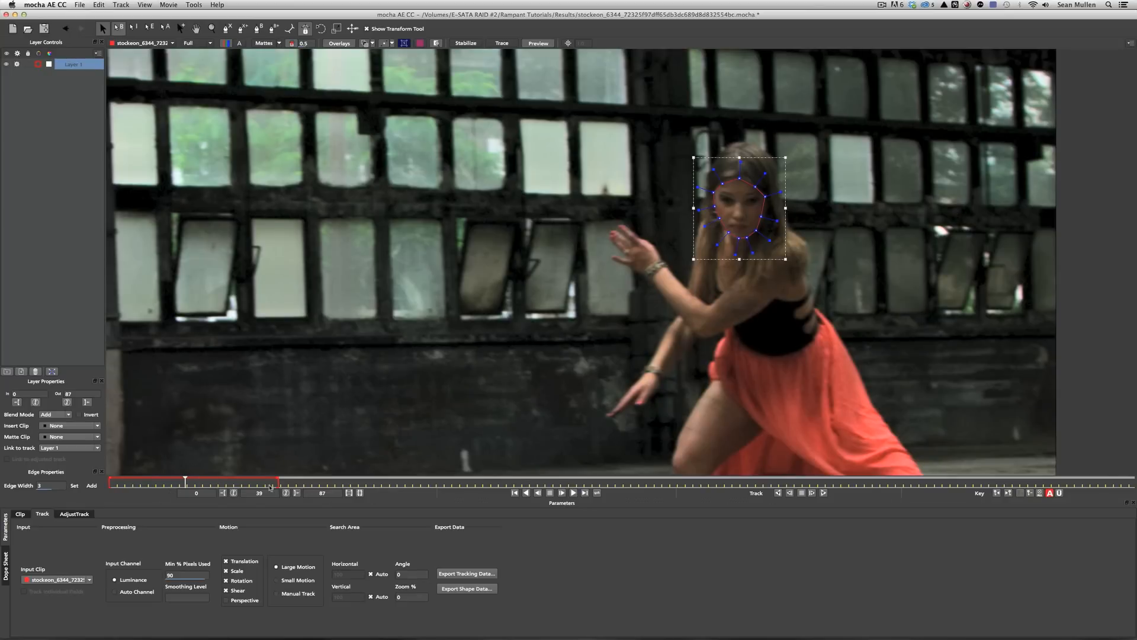
pyautogui.click(823, 493)
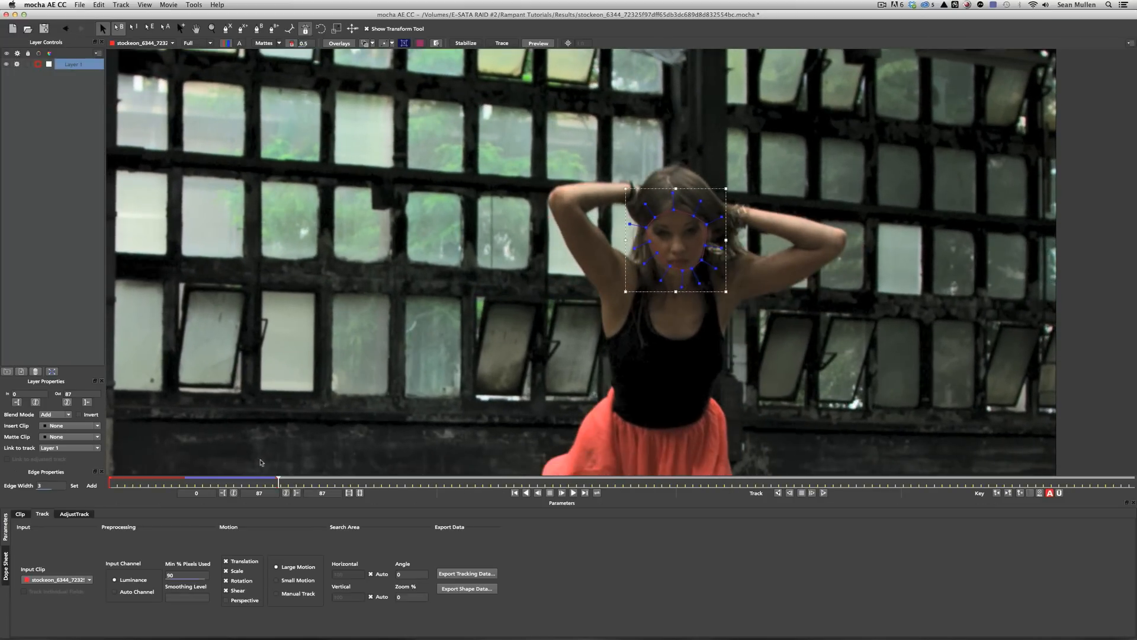
# Track the face shape backward from frame 39, then play and scrub to verify it.
pyautogui.moveTo(277, 479); pyautogui.dragTo(184, 477)
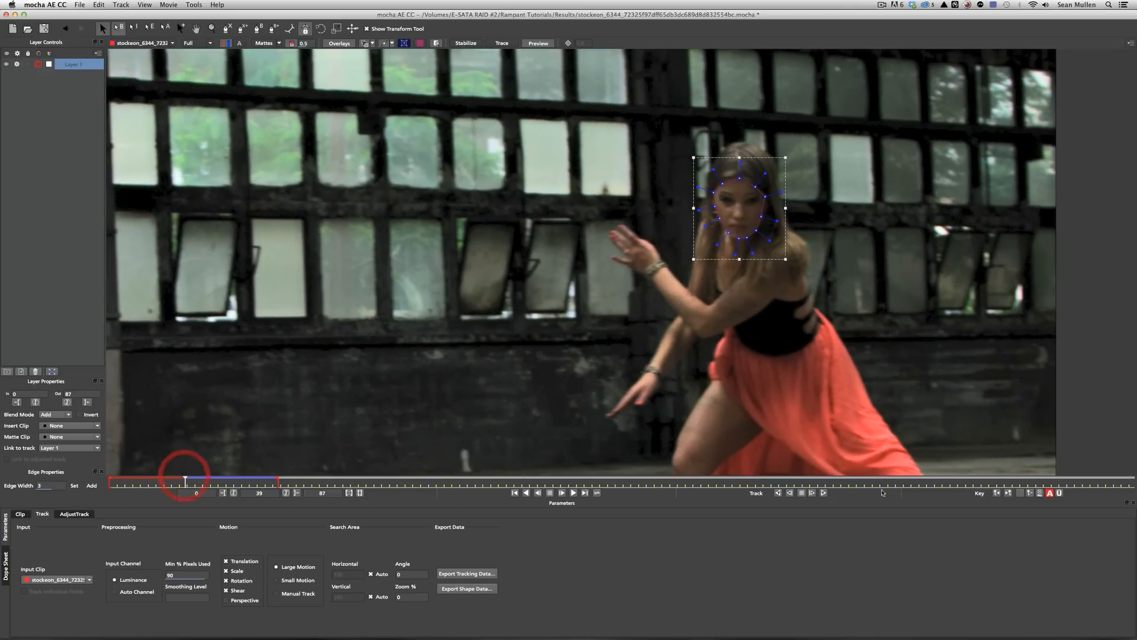
pyautogui.click(777, 493)
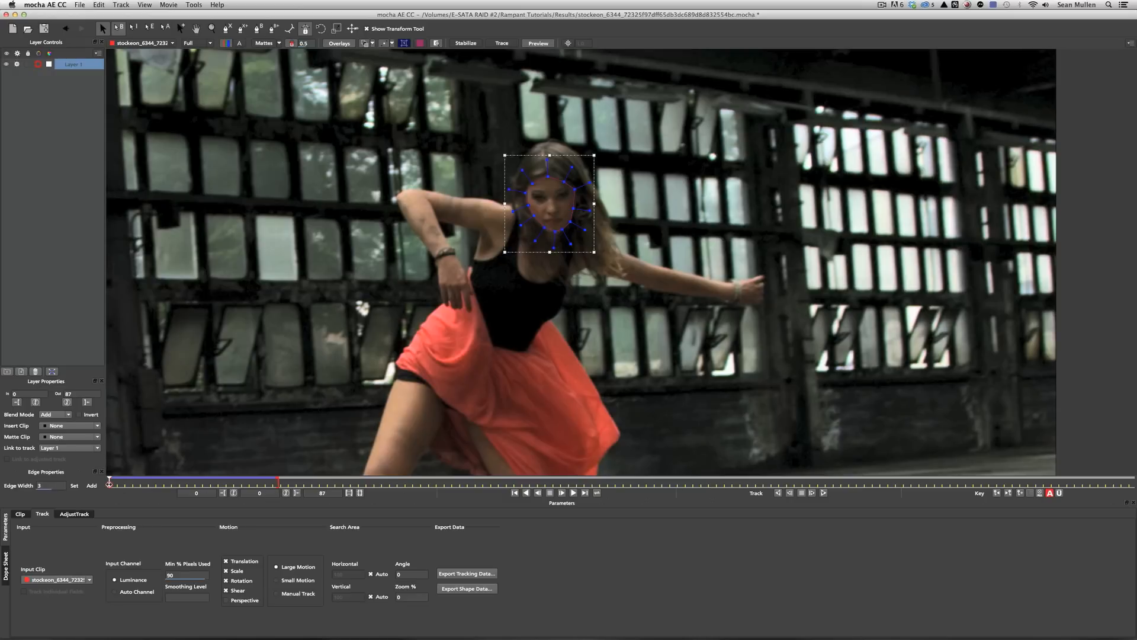
pyautogui.press('l')
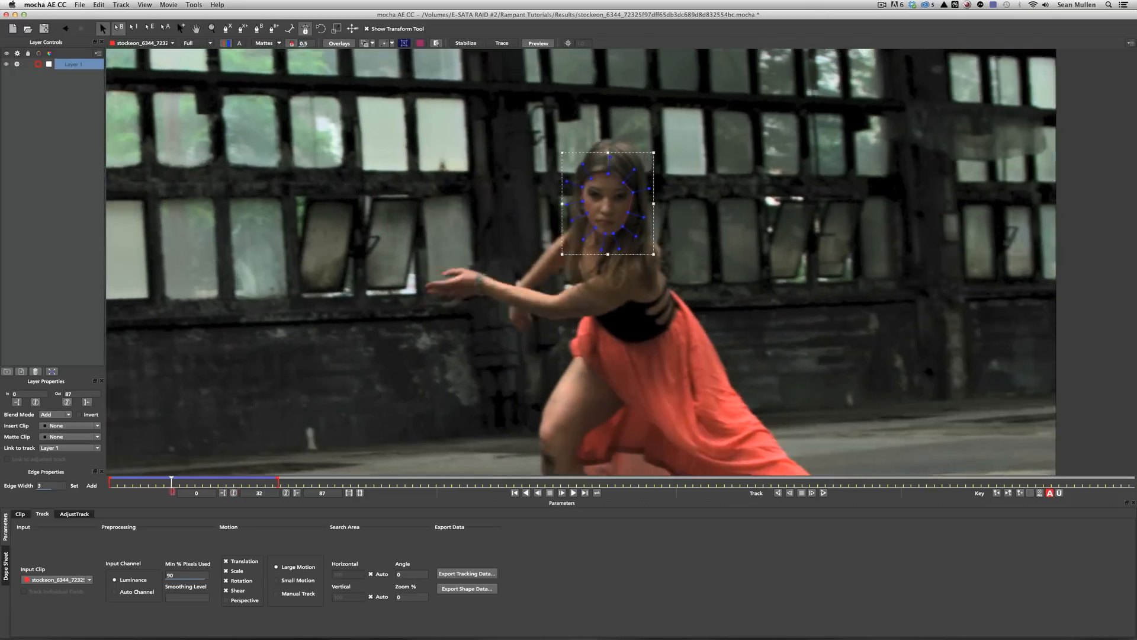
pyautogui.moveTo(172, 481); pyautogui.dragTo(214, 495)
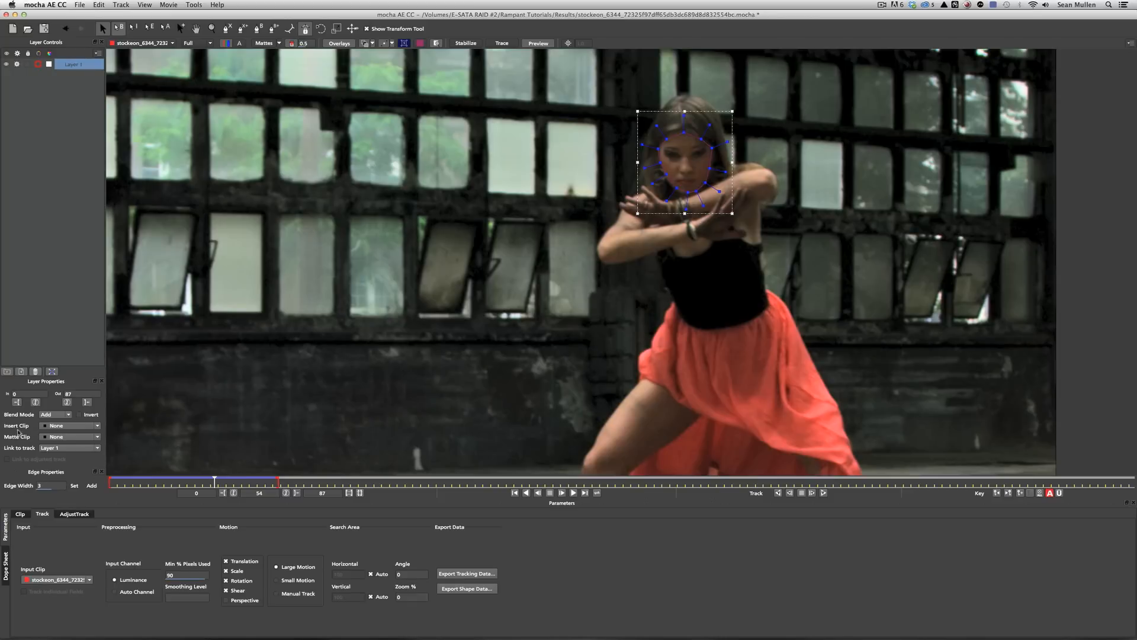
# Insert the mocha logo onto the tracked face and play the clip to check it.
pyautogui.click(75, 425)
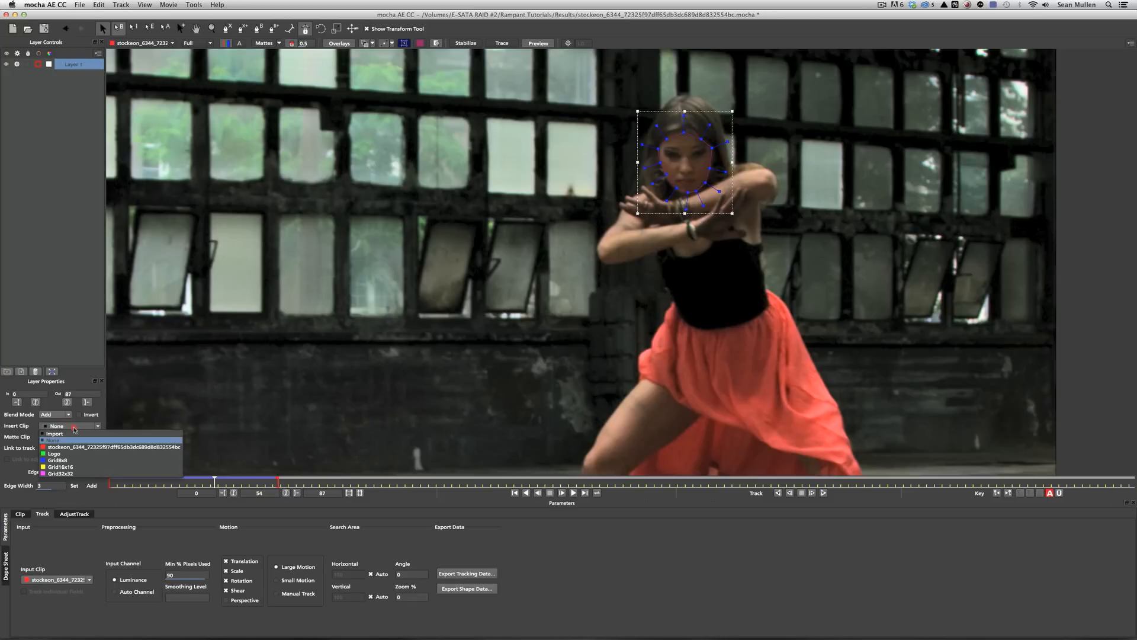
pyautogui.click(55, 453)
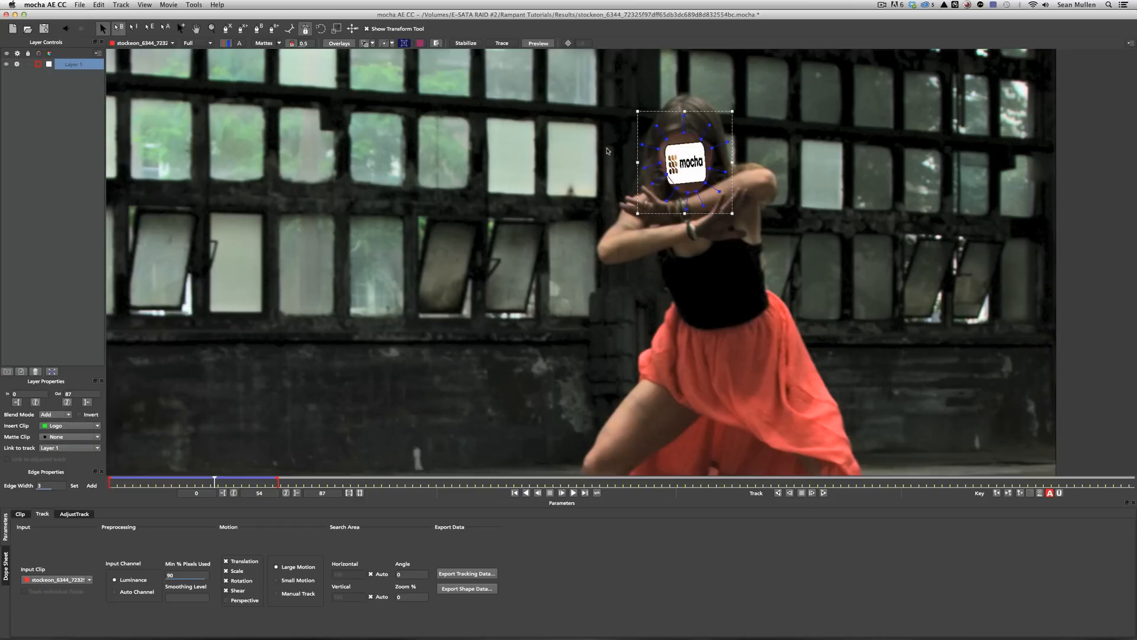
pyautogui.click(573, 492)
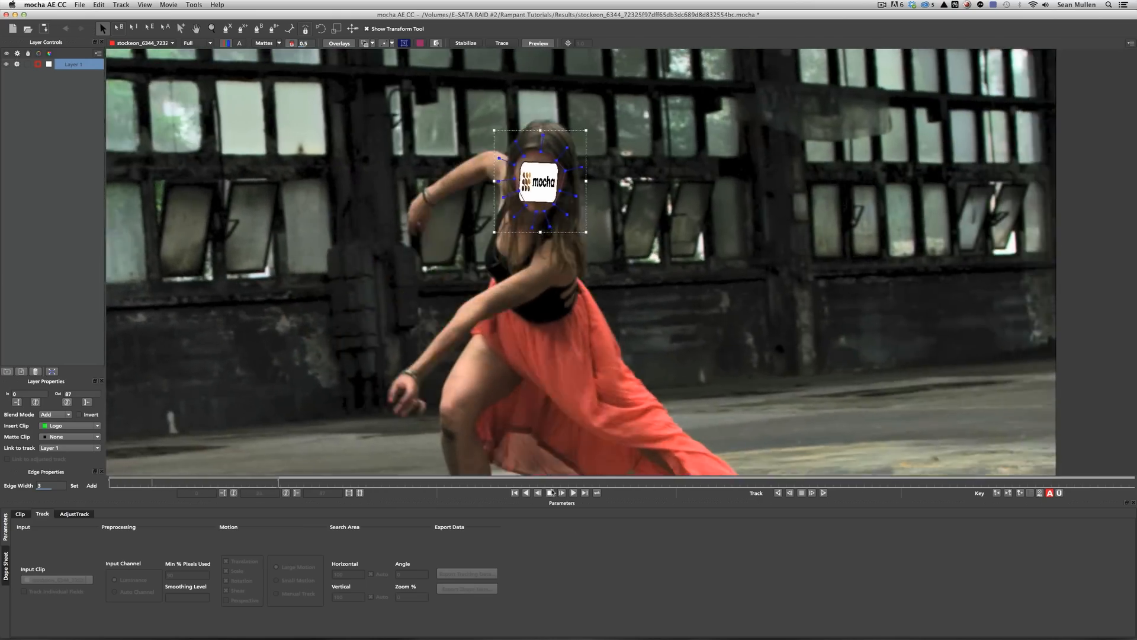
pyautogui.click(549, 493)
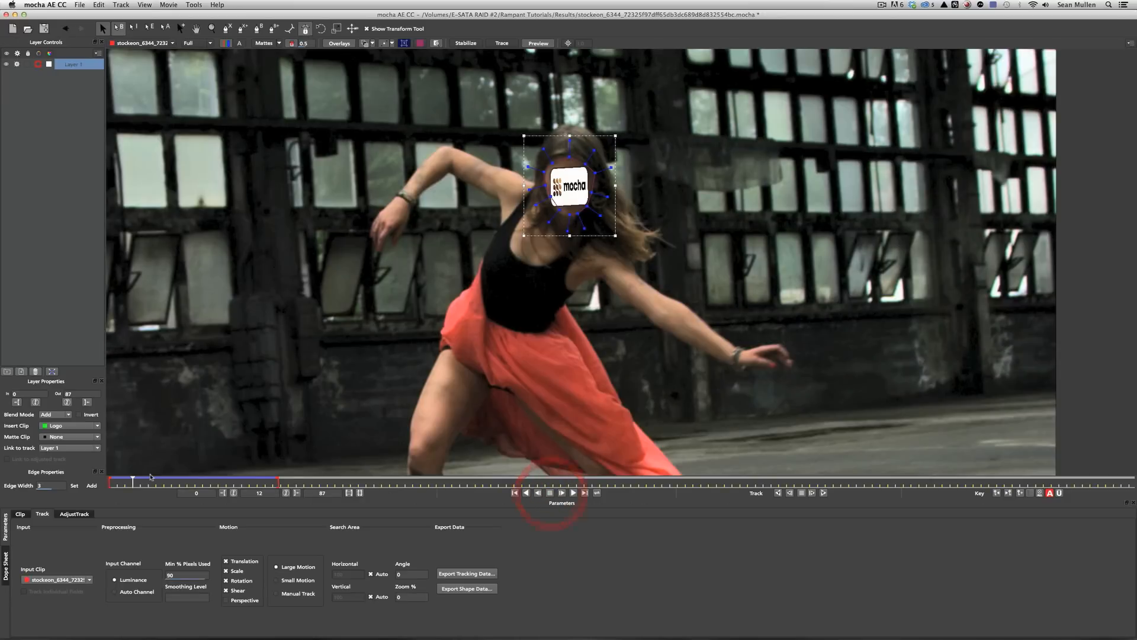
# Set Insert Clip to None and open the Export Tracking Data format options.
pyautogui.click(76, 425)
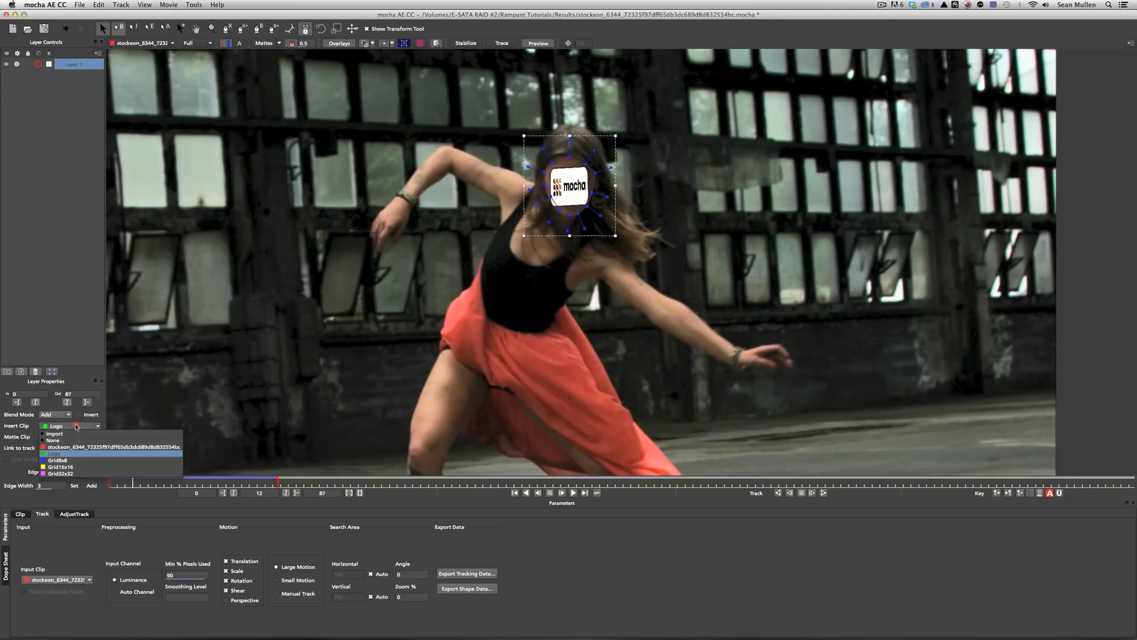
pyautogui.click(89, 440)
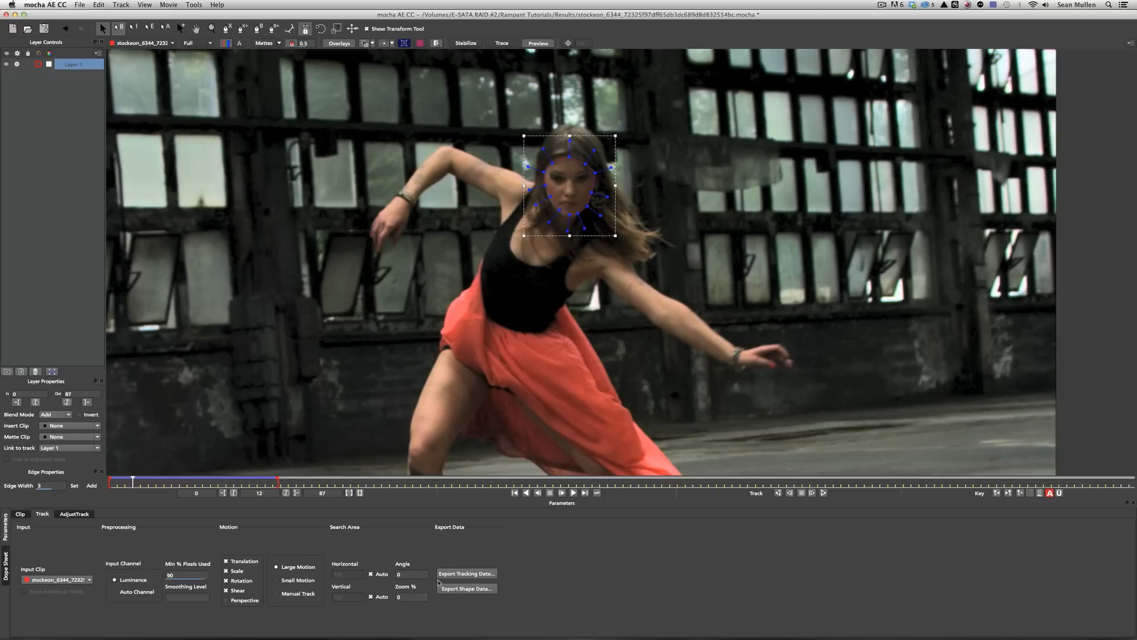
pyautogui.click(456, 574)
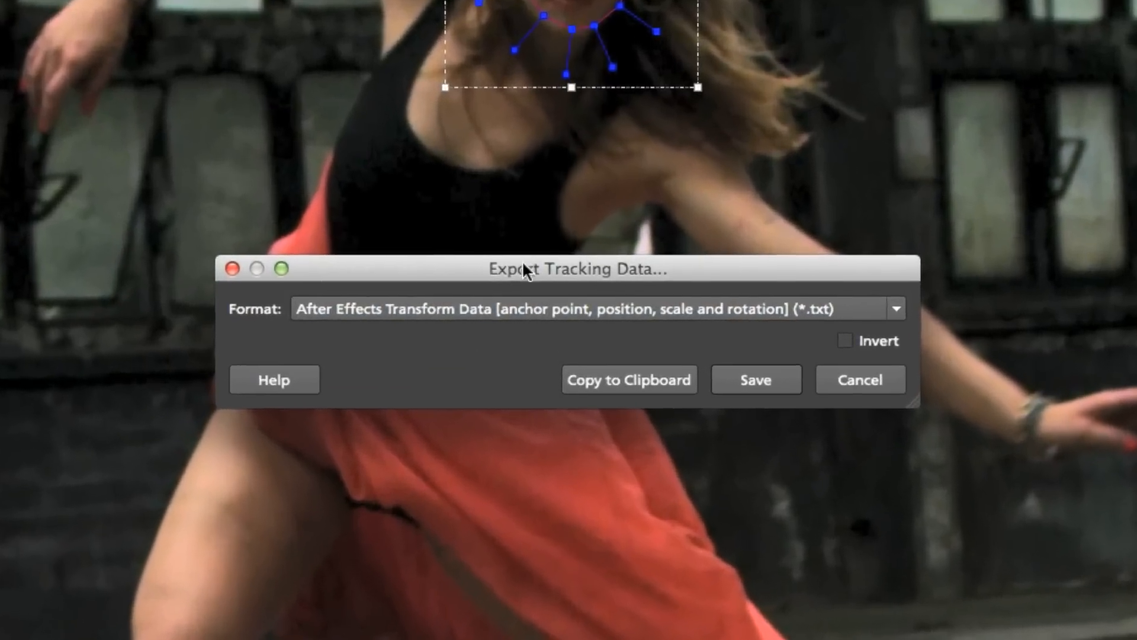
pyautogui.click(465, 303)
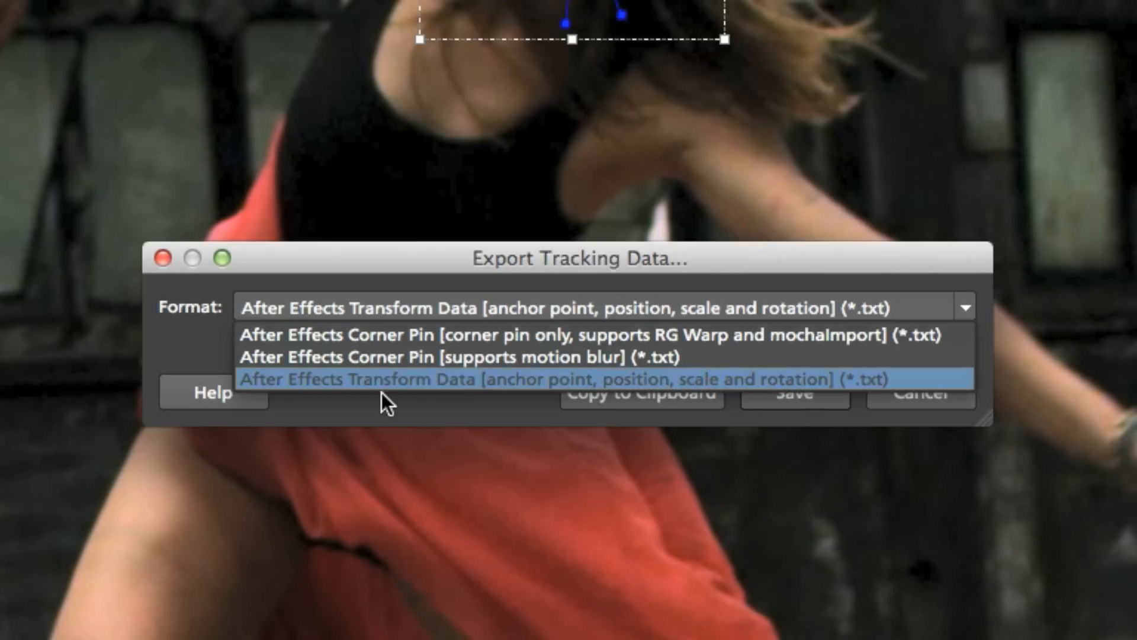
# Copy the track to the clipboard as After Effects Transform Data and return to After Effects.
pyautogui.click(426, 380)
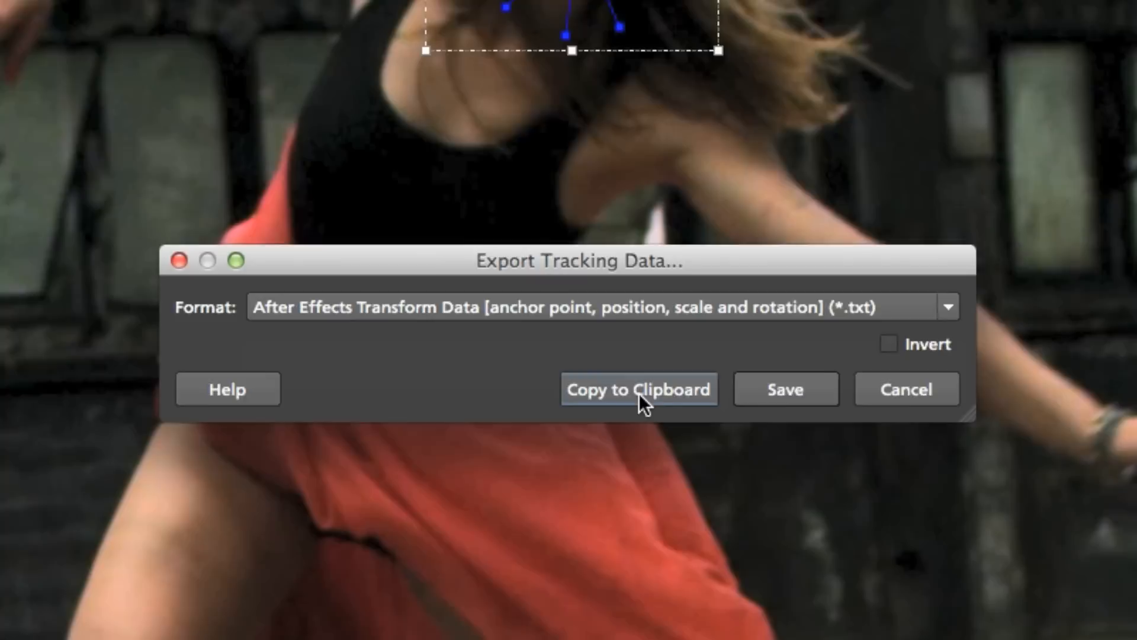
pyautogui.click(642, 395)
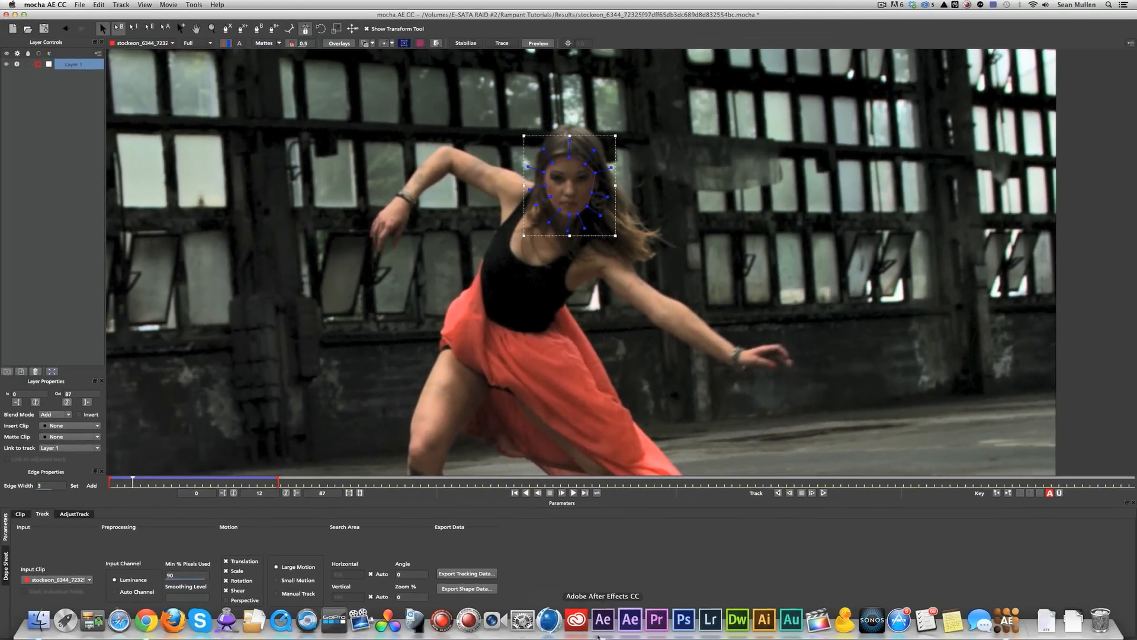
pyautogui.click(603, 619)
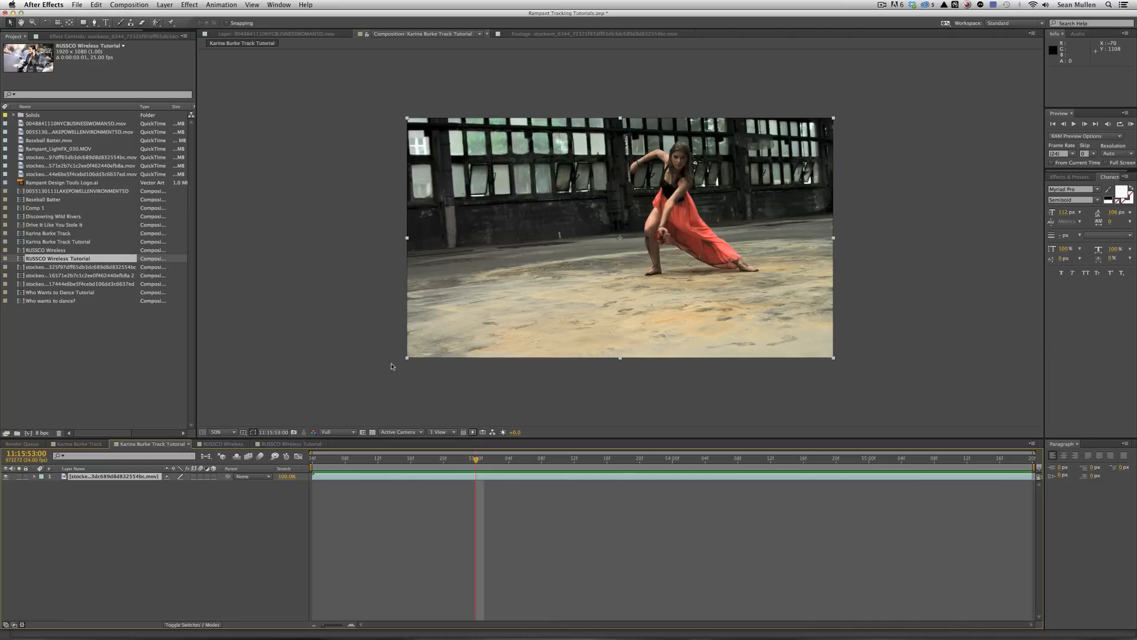
# Add a null with the pasted mocha keyframes, reveal position, scale, rotation and anchor, then preview.
pyautogui.click(164, 5)
pyautogui.moveTo(166, 17)
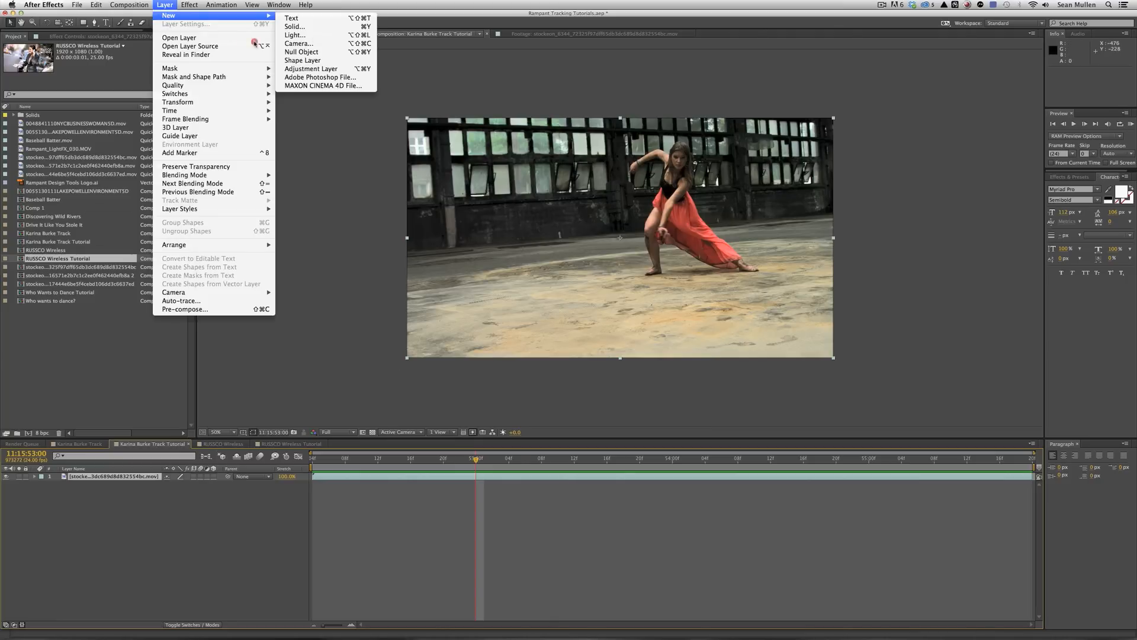
pyautogui.click(295, 52)
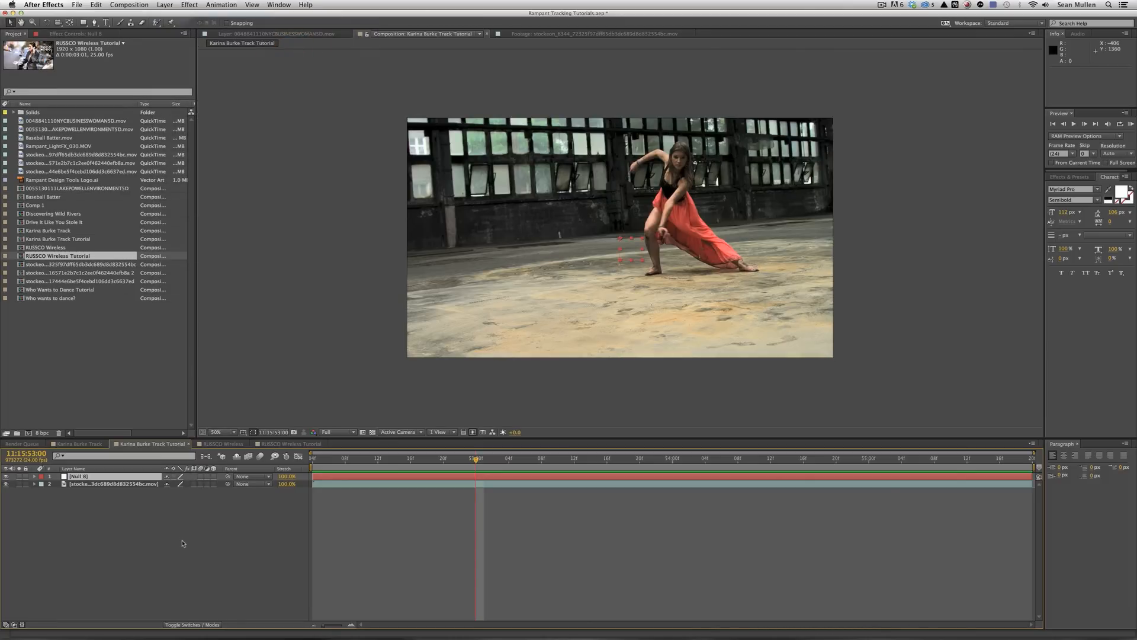
pyautogui.press('super+v')
pyautogui.hotkey('shift', 'p')
pyautogui.hotkey('shift', 's')
pyautogui.hotkey('shift', 'r')
pyautogui.hotkey('shift', 'a')
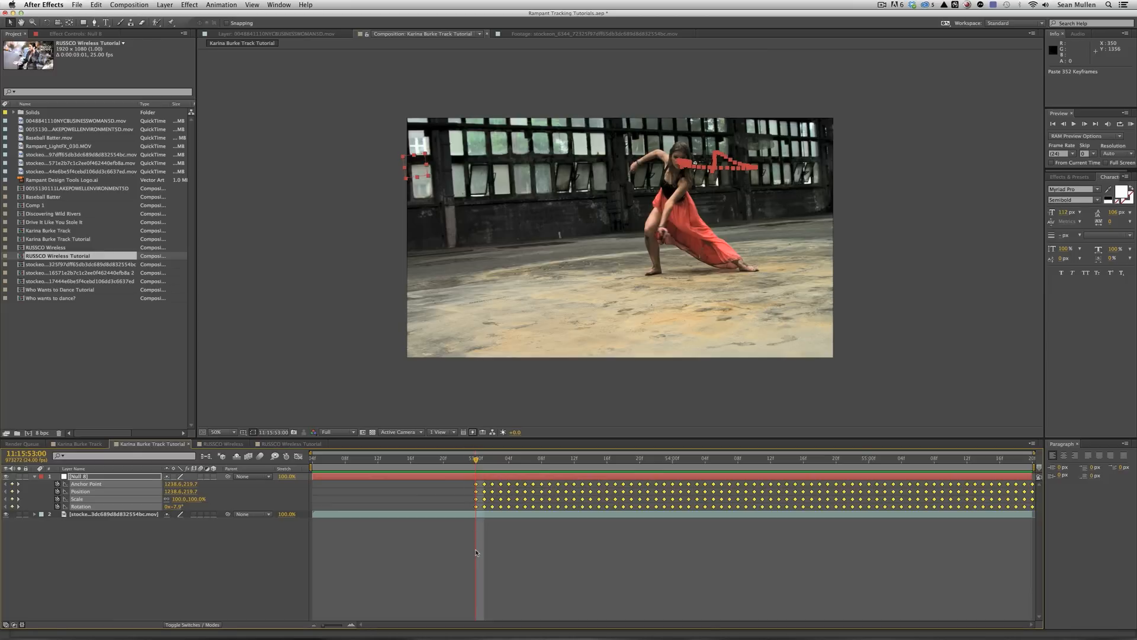
pyautogui.moveTo(474, 462)
pyautogui.mouseDown()
pyautogui.moveTo(315, 462)
pyautogui.moveTo(545, 462)
pyautogui.moveTo(475, 460)
pyautogui.mouseUp()
pyautogui.press('Home')
pyautogui.press('space')
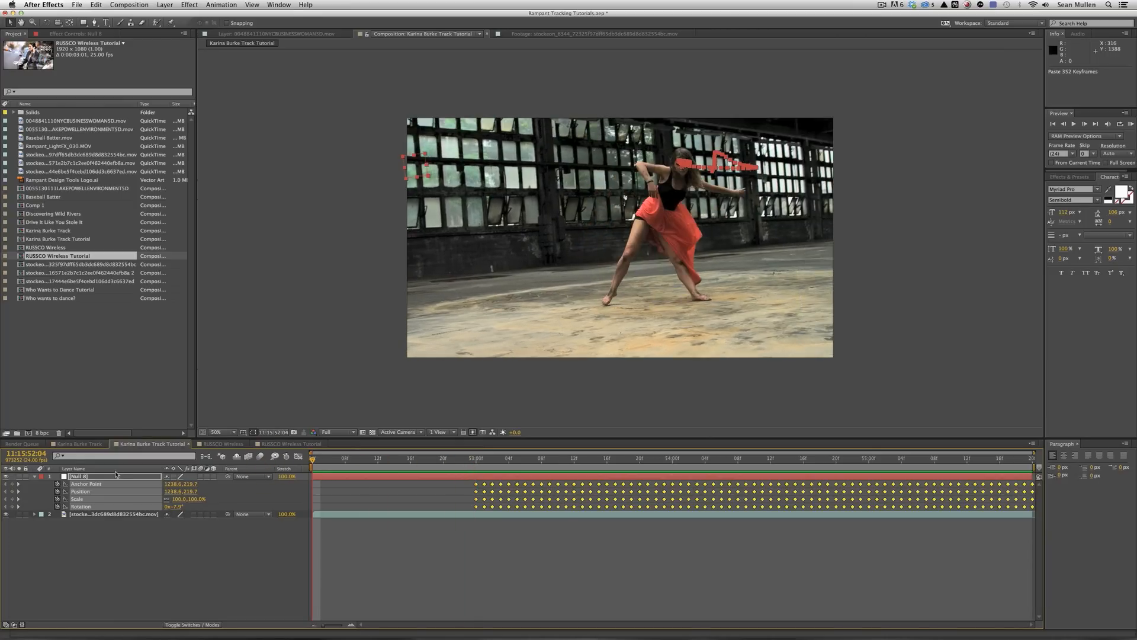
# Replace Null 8 with Null 9 carrying the pasted keyframes, reveal its transforms and preview.
pyautogui.press('BackSpace')
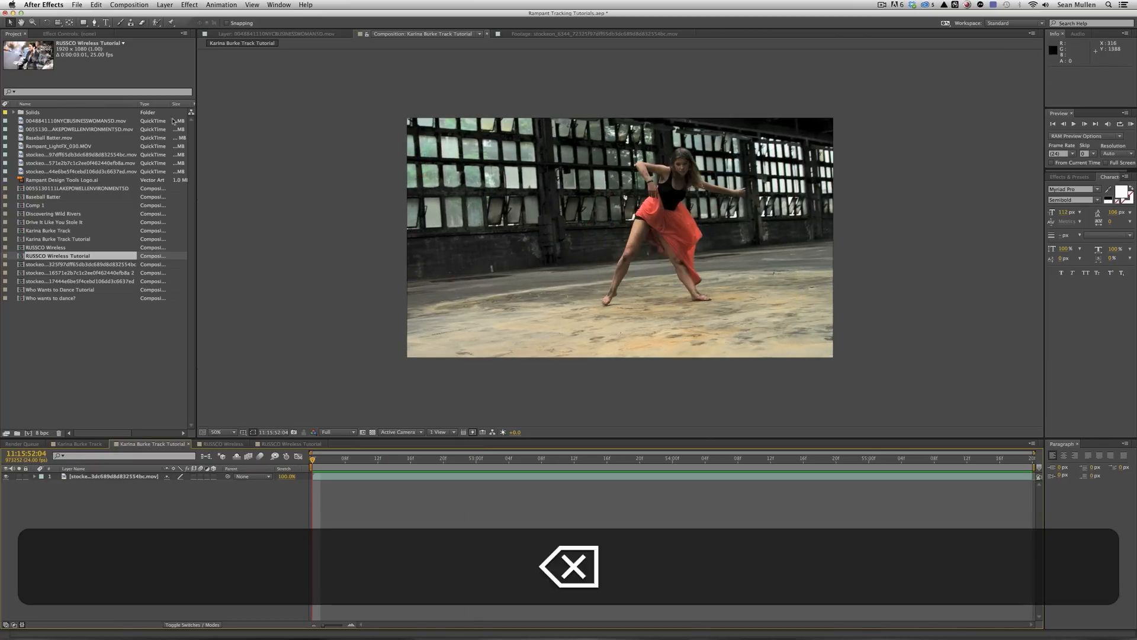
pyautogui.click(164, 5)
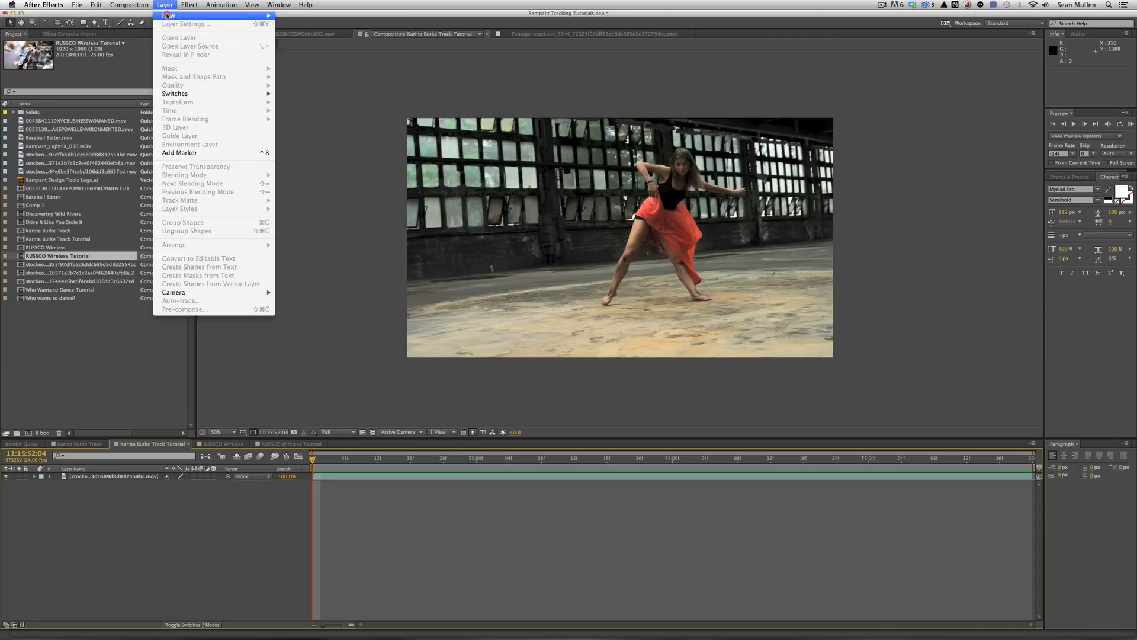
pyautogui.moveTo(204, 16)
pyautogui.click(318, 52)
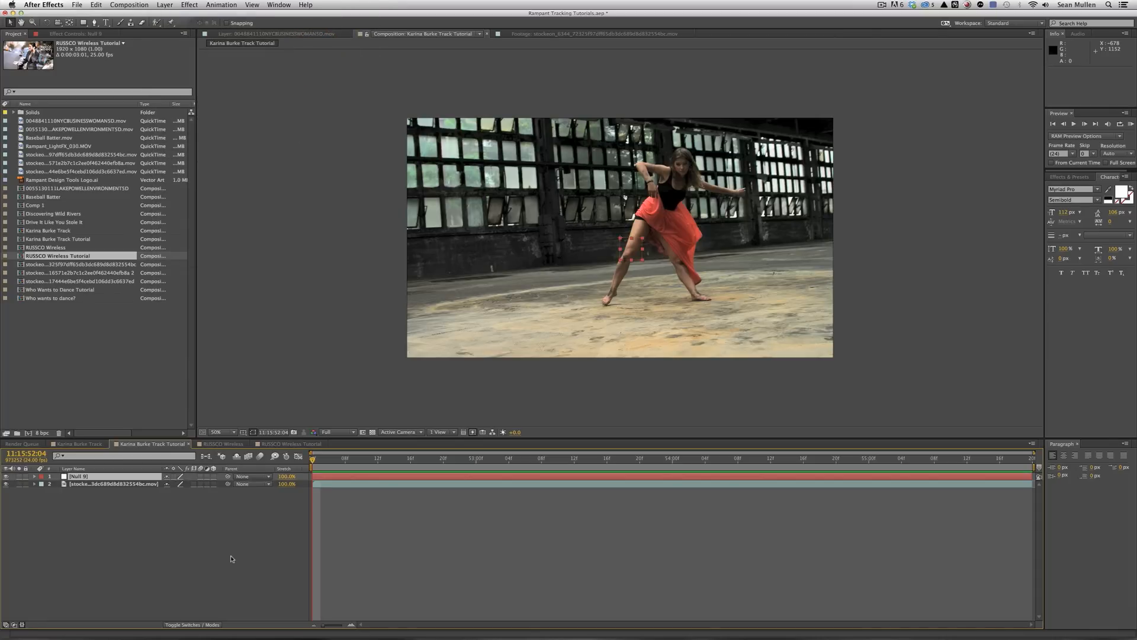
pyautogui.press('super+v')
pyautogui.click(98, 478)
pyautogui.hotkey('shift', 'p')
pyautogui.hotkey('shift', 's')
pyautogui.hotkey('shift', 'a')
pyautogui.hotkey('shift', 'r')
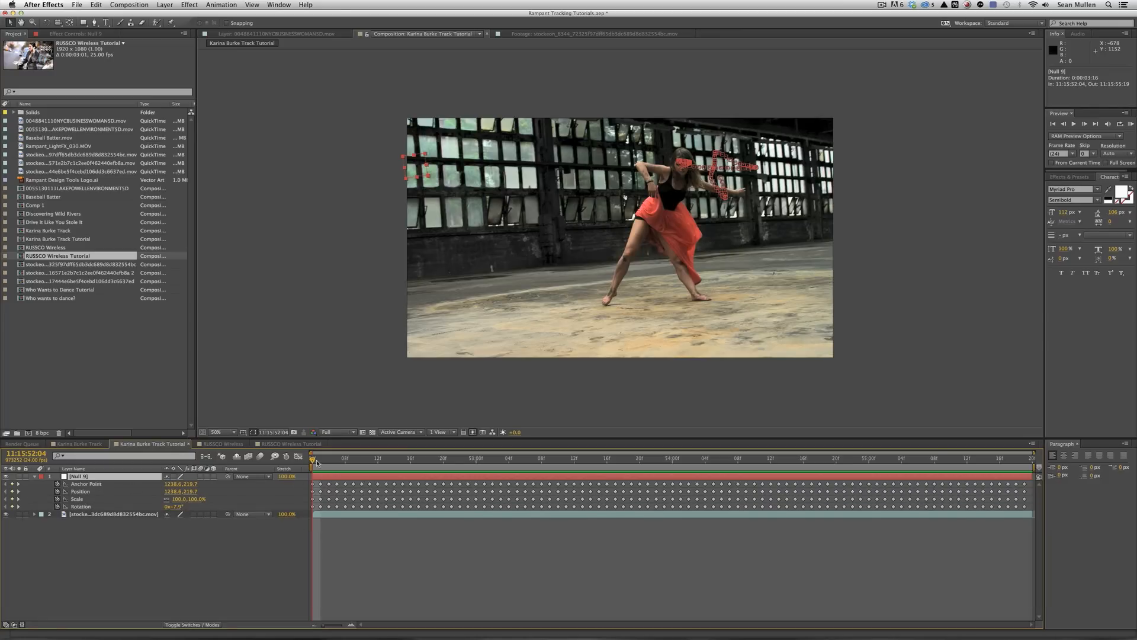
pyautogui.moveTo(328, 464); pyautogui.dragTo(853, 500)
pyautogui.press('space')
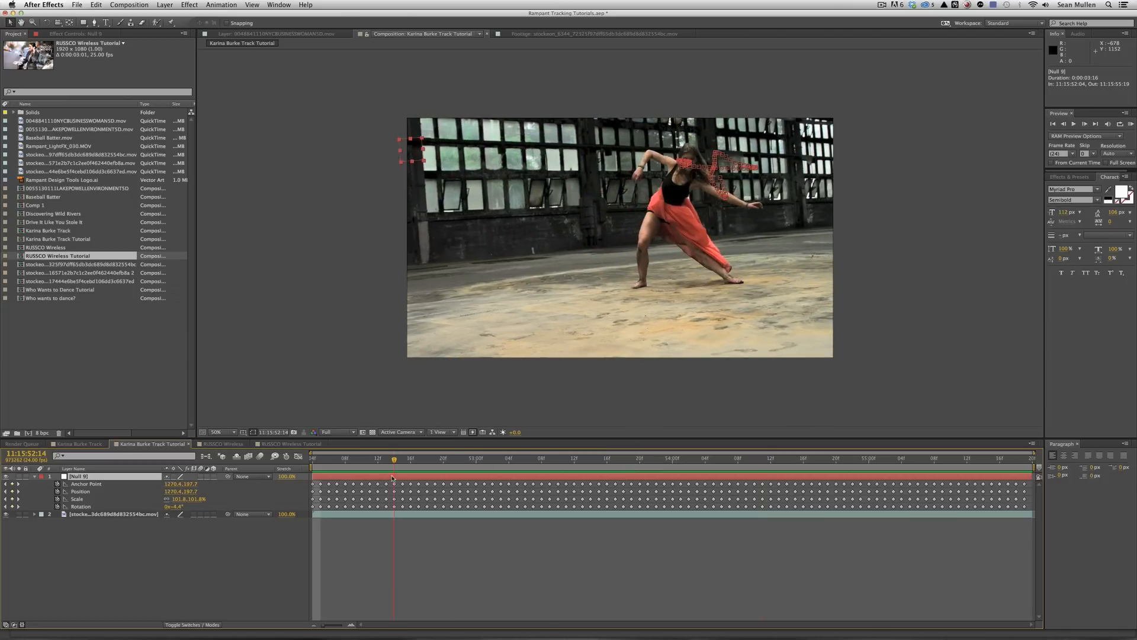
# Create a text layer reading 'DANCER' in the composition viewer.
pyautogui.click(106, 23)
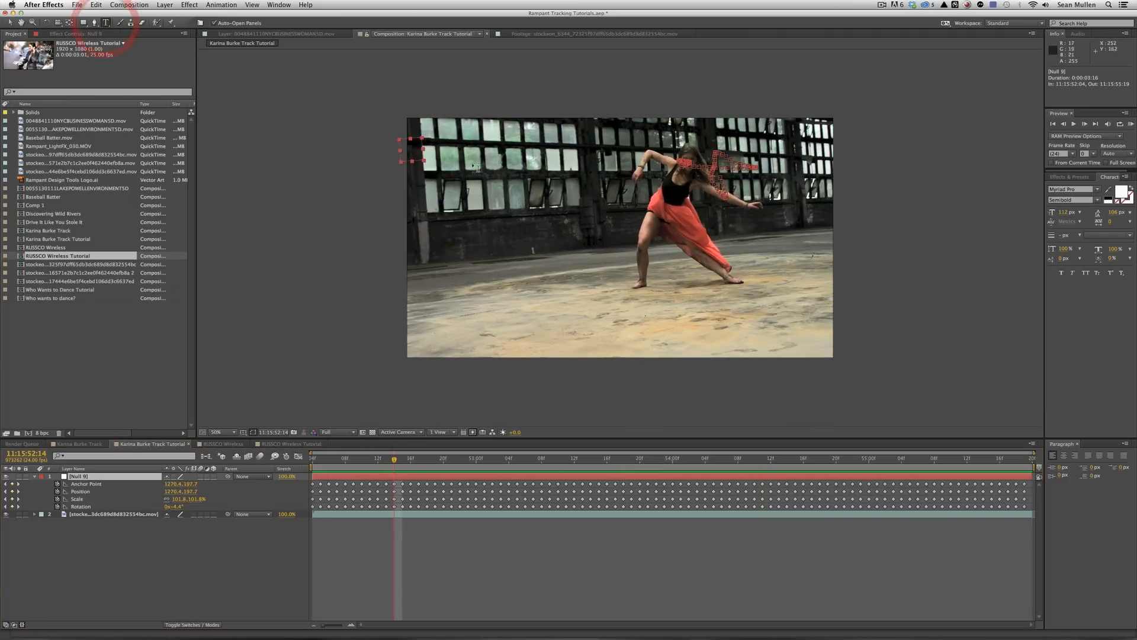
pyautogui.click(515, 189)
pyautogui.write('DANCER')
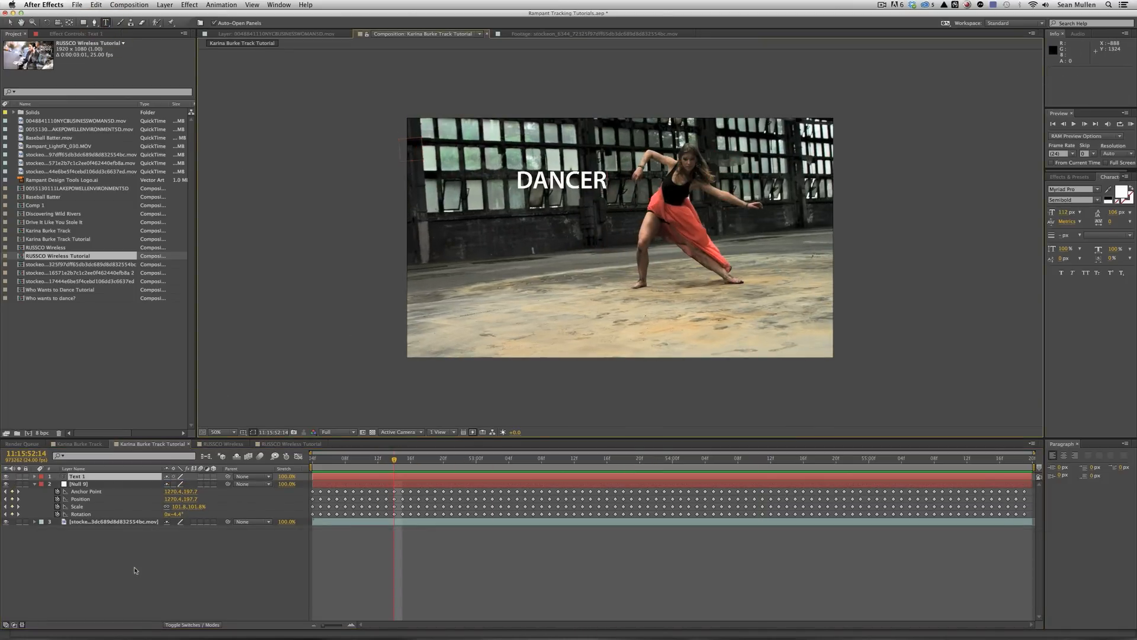
pyautogui.click(142, 573)
# Parent the DANCER layer to Null 9 and RAM preview the result.
pyautogui.click(110, 477)
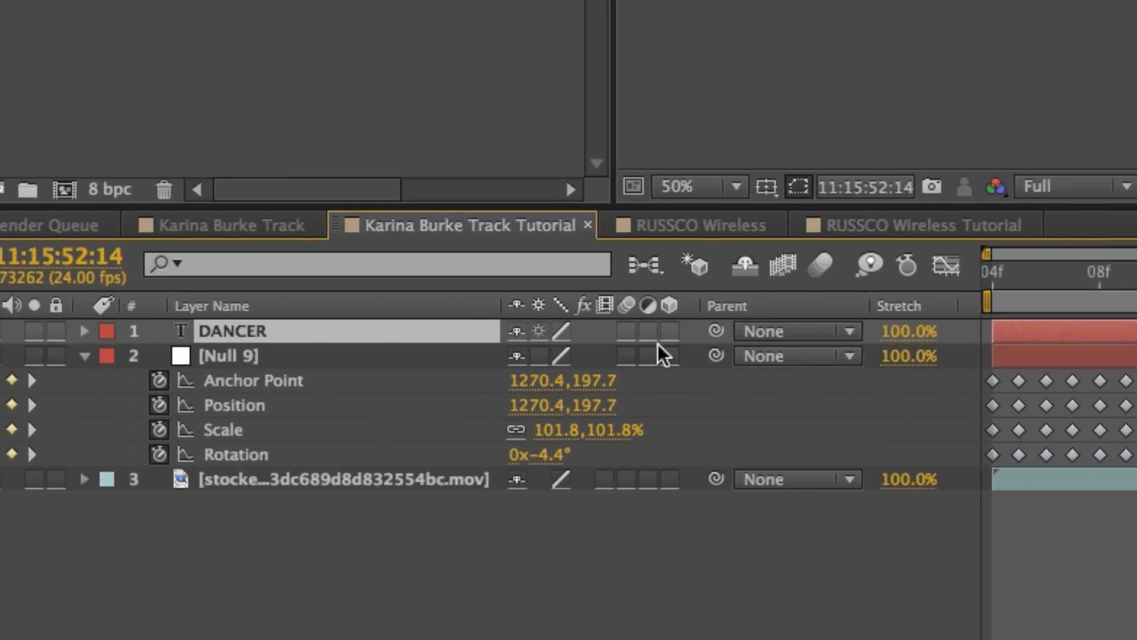
pyautogui.moveTo(718, 335); pyautogui.dragTo(225, 360)
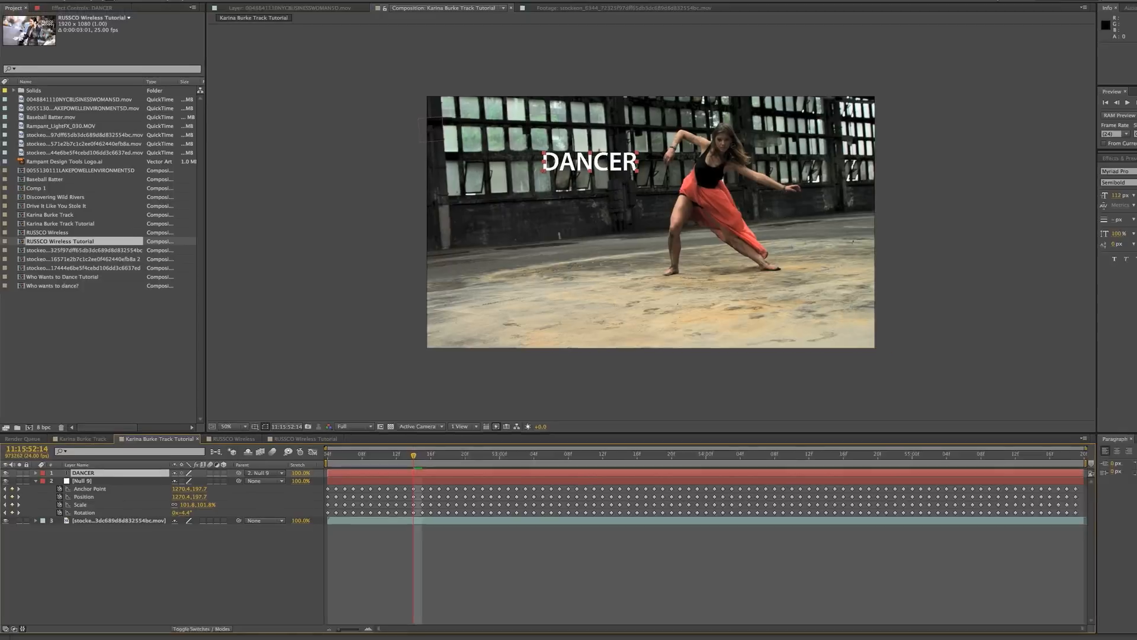
pyautogui.click(1131, 124)
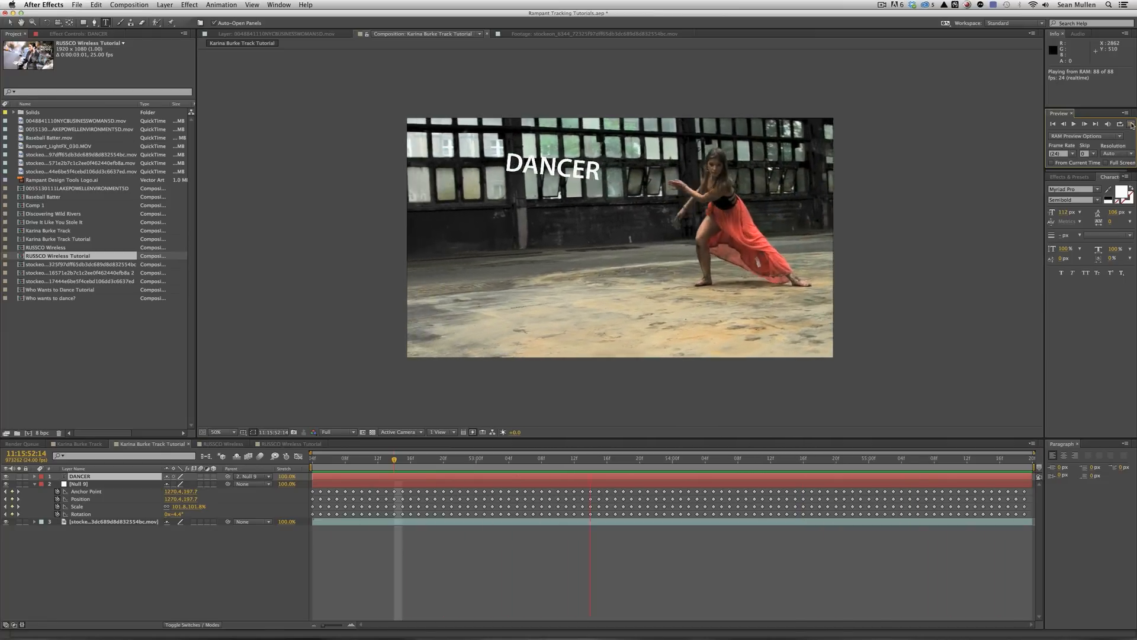
# Delete Null 9's Anchor Point keyframes and RAM-preview the DANCER title again.
pyautogui.press('space')
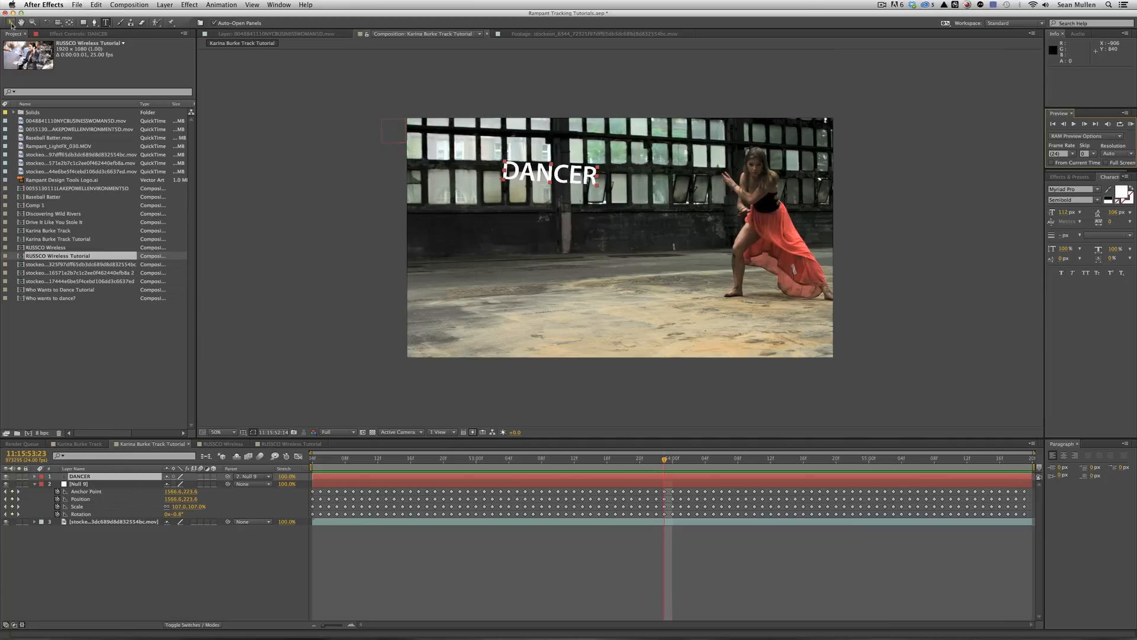
pyautogui.click(87, 491)
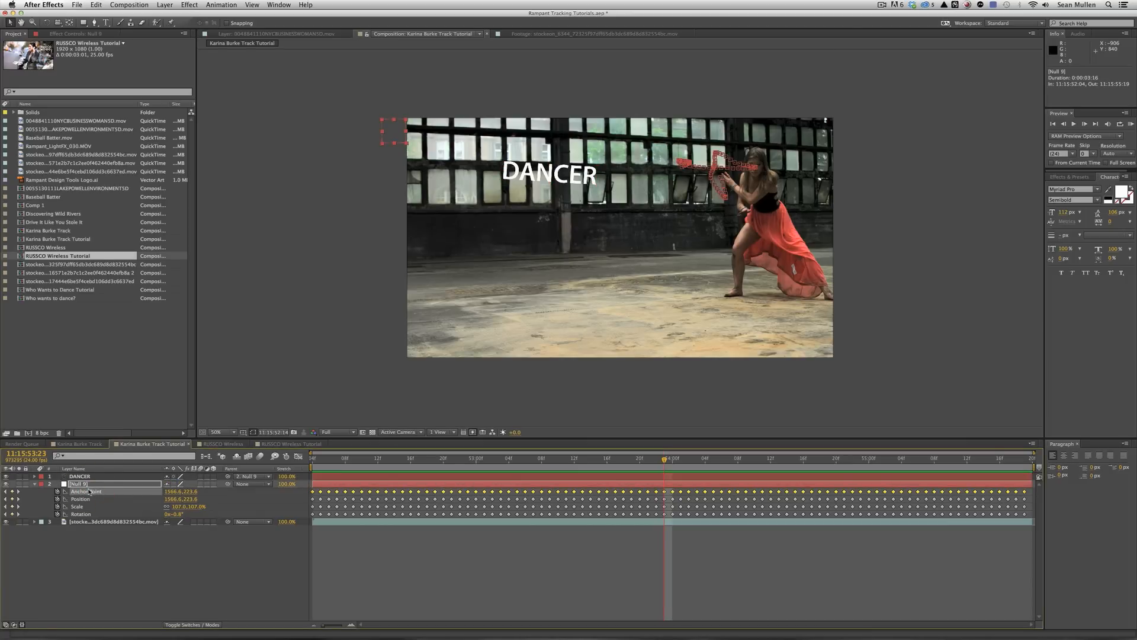
pyautogui.press('BackSpace')
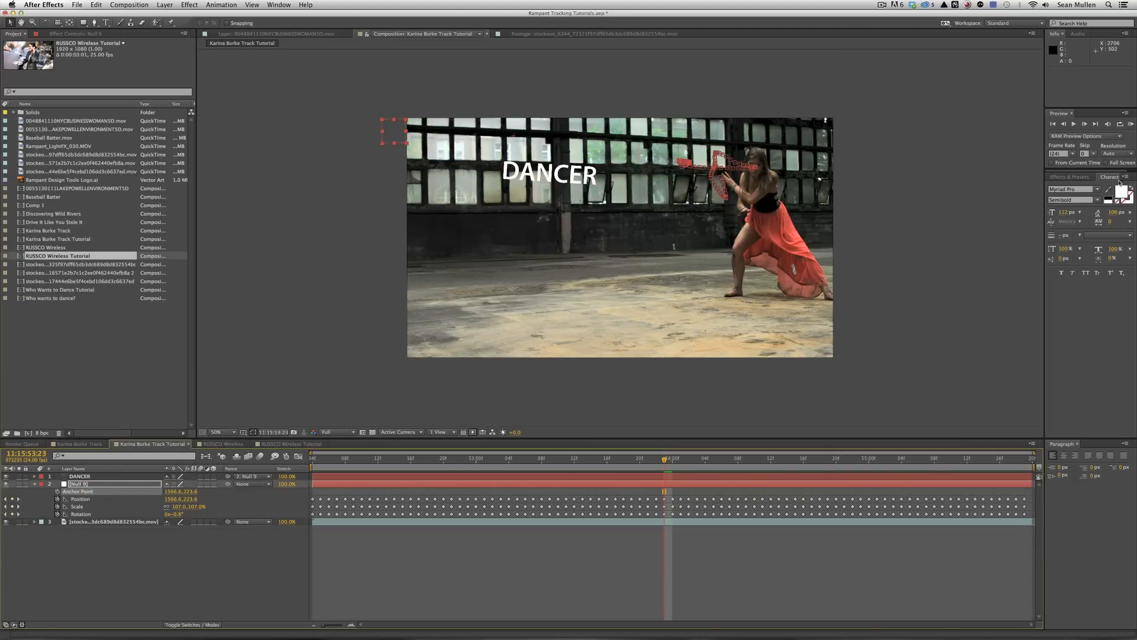
pyautogui.click(1130, 125)
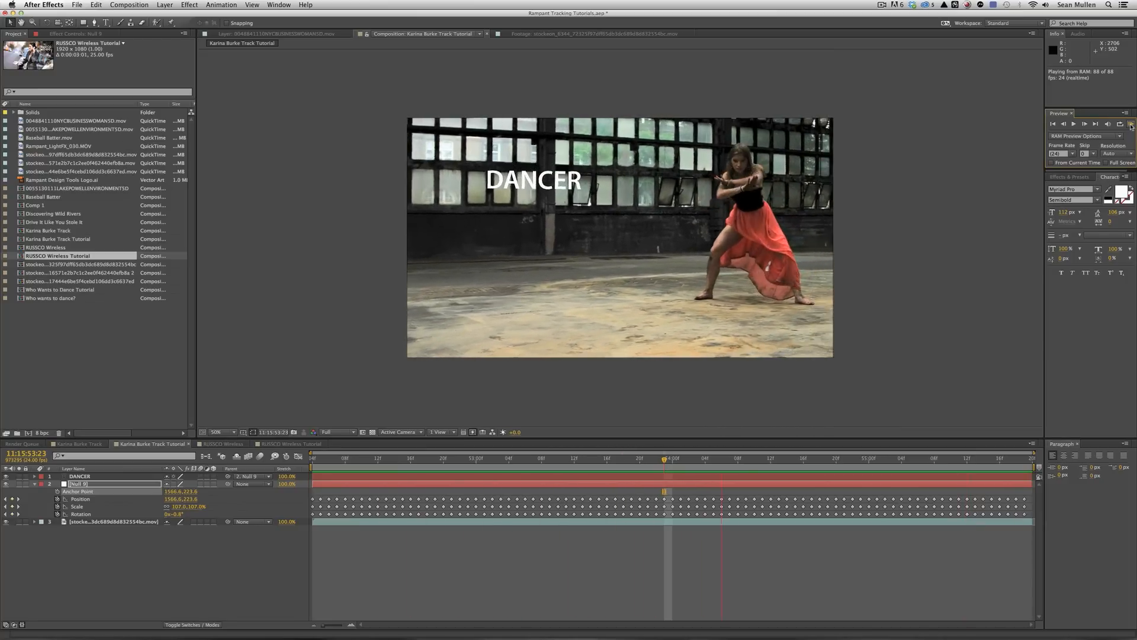
# At frame 11:15:53:10, drag the DANCER title right so it sits above the dancer.
pyautogui.press('space')
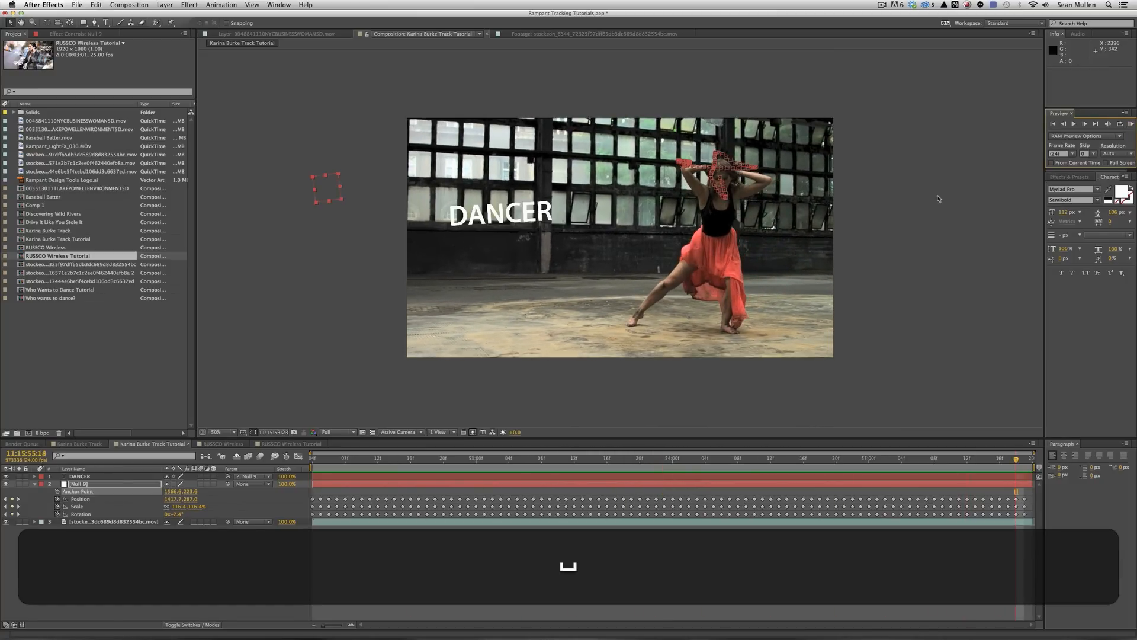
pyautogui.click(558, 458)
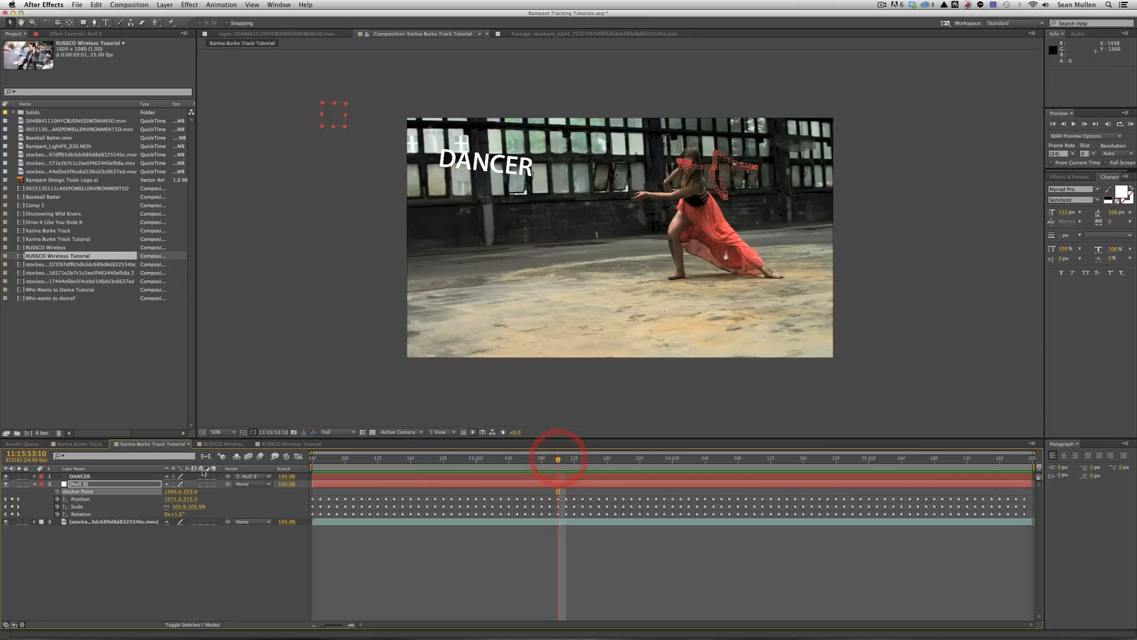
pyautogui.click(85, 476)
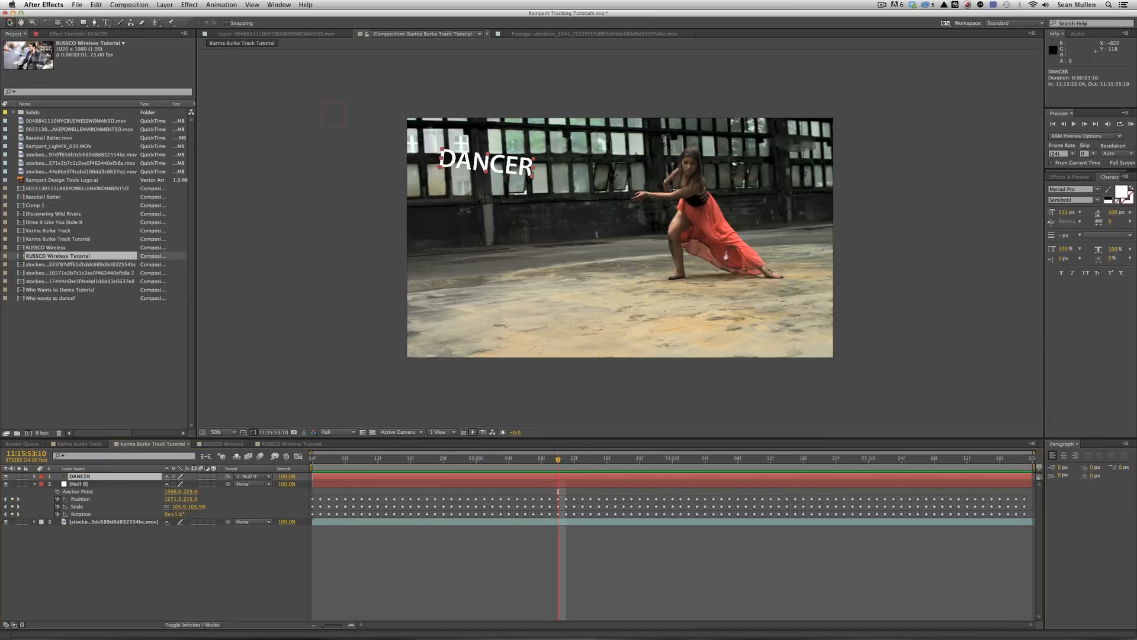
pyautogui.moveTo(496, 170); pyautogui.dragTo(616, 169)
pyautogui.click(458, 550)
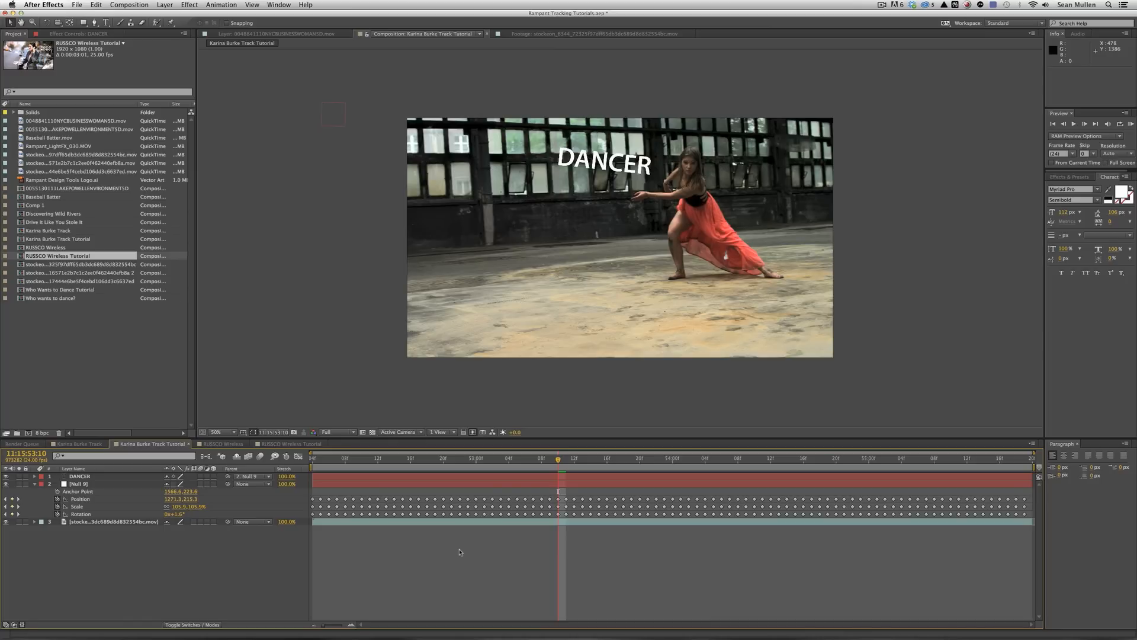
# Reduce Null 9's scale animation to a single keyframe and preview the tracked title.
pyautogui.click(57, 507)
pyautogui.click(57, 506)
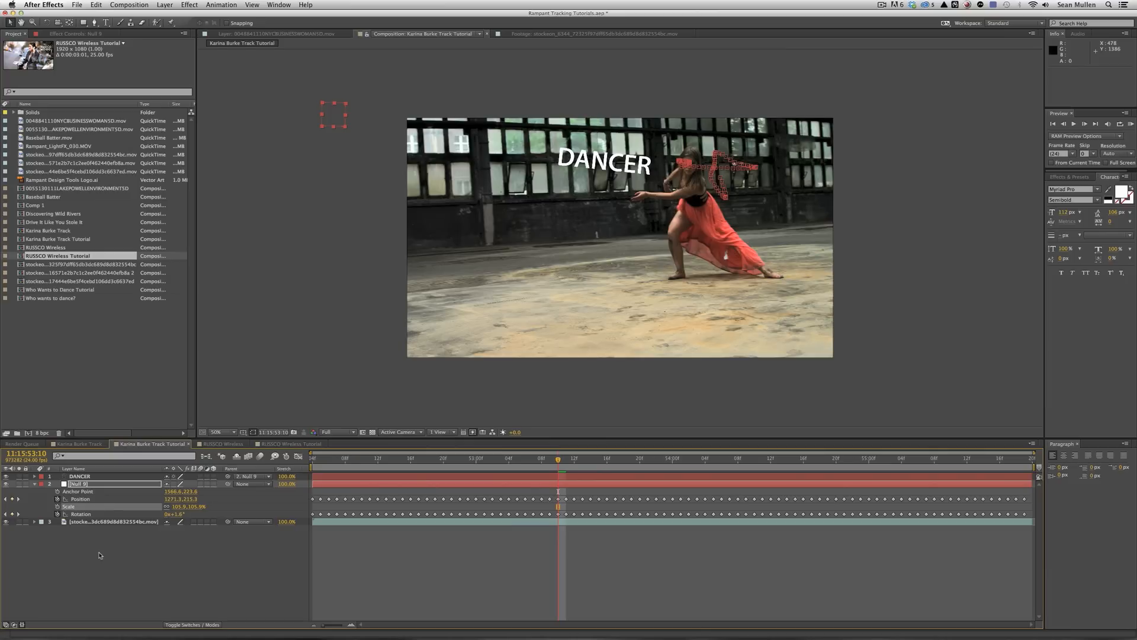
pyautogui.click(1132, 125)
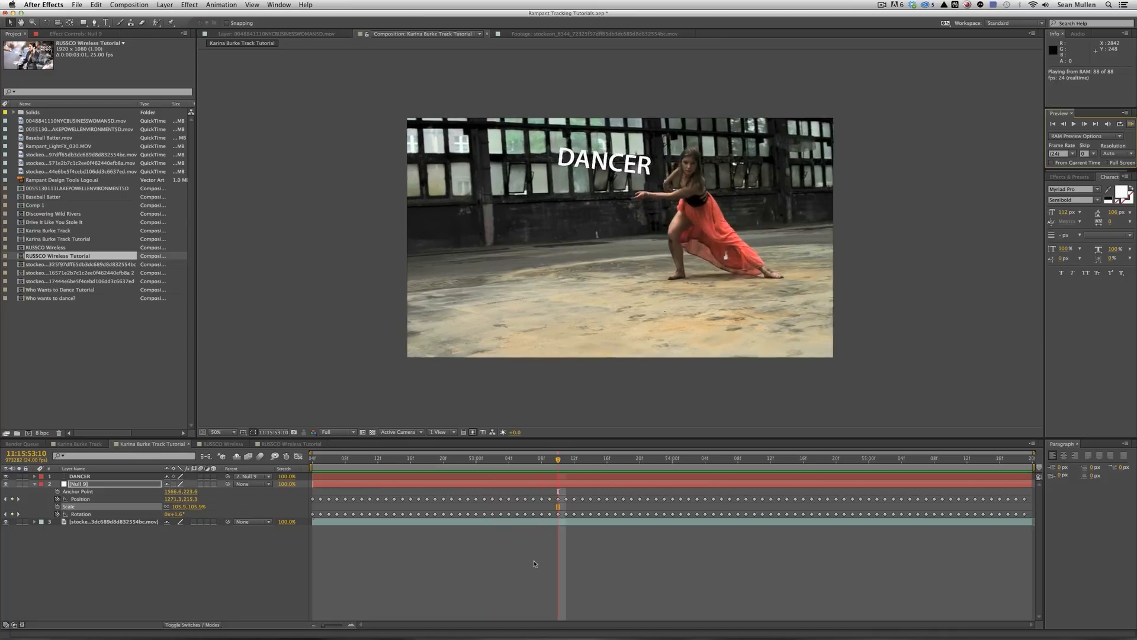
pyautogui.click(534, 562)
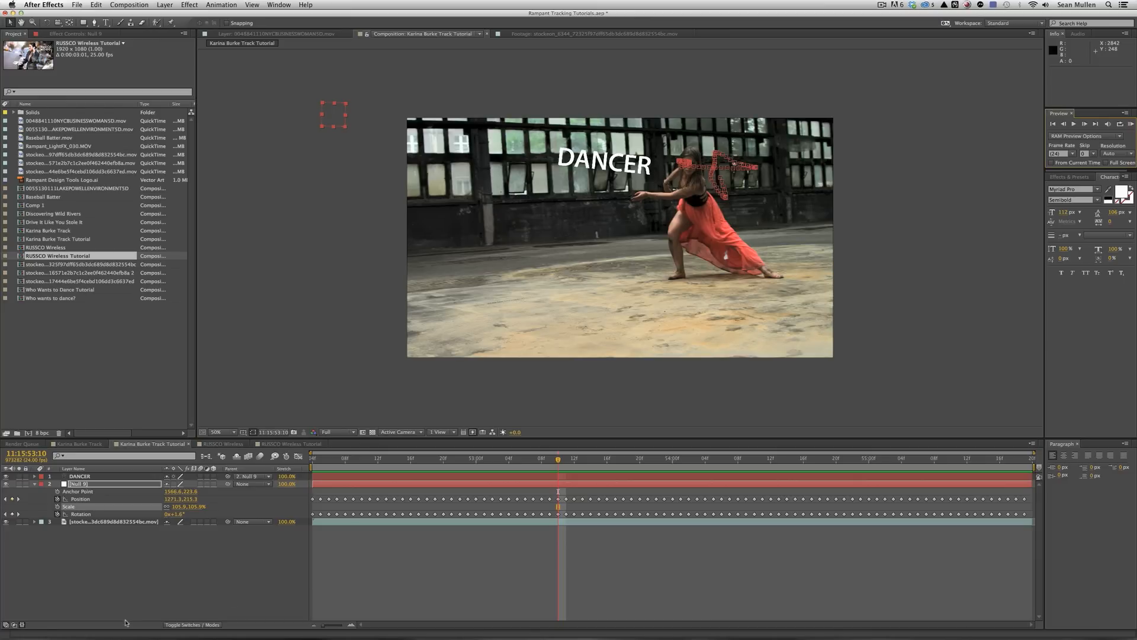
# Replace Null 9's rotation keyframes with a fixed 0x+6.4° angle and preview the level title.
pyautogui.click(78, 514)
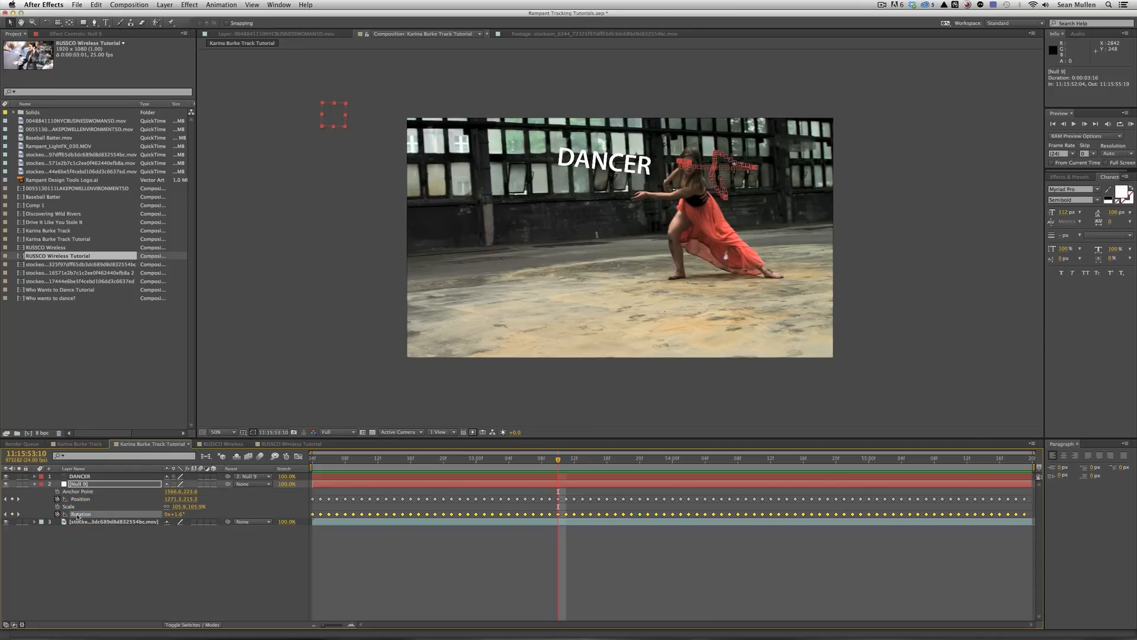
pyautogui.press('BackSpace')
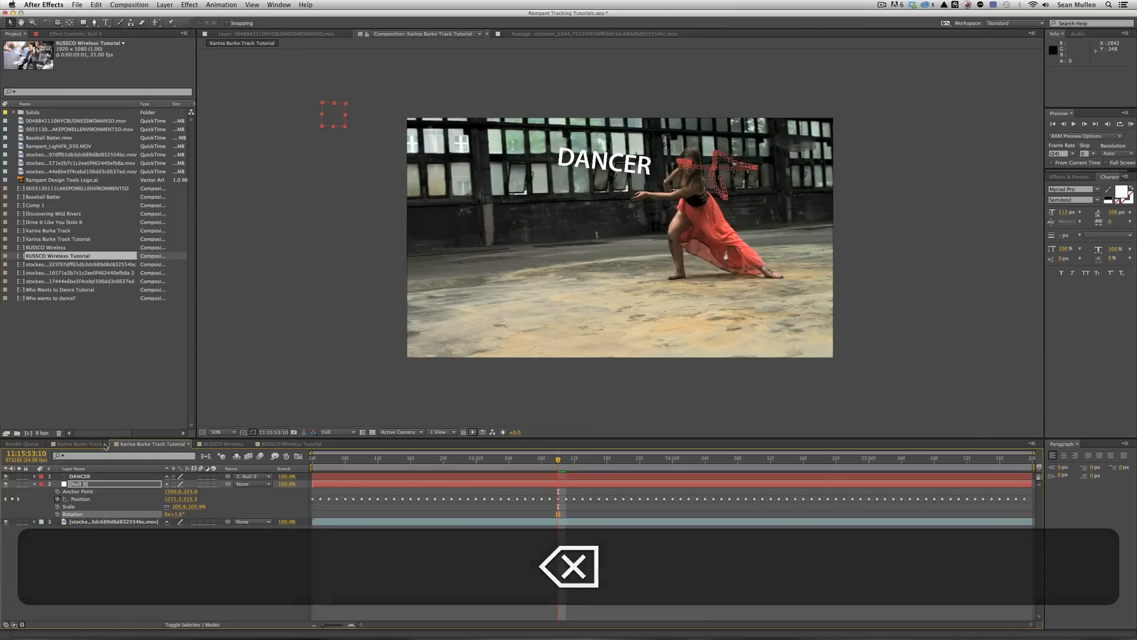
pyautogui.moveTo(178, 514)
pyautogui.mouseDown()
pyautogui.moveTo(196, 516)
pyautogui.moveTo(172, 516)
pyautogui.mouseUp()
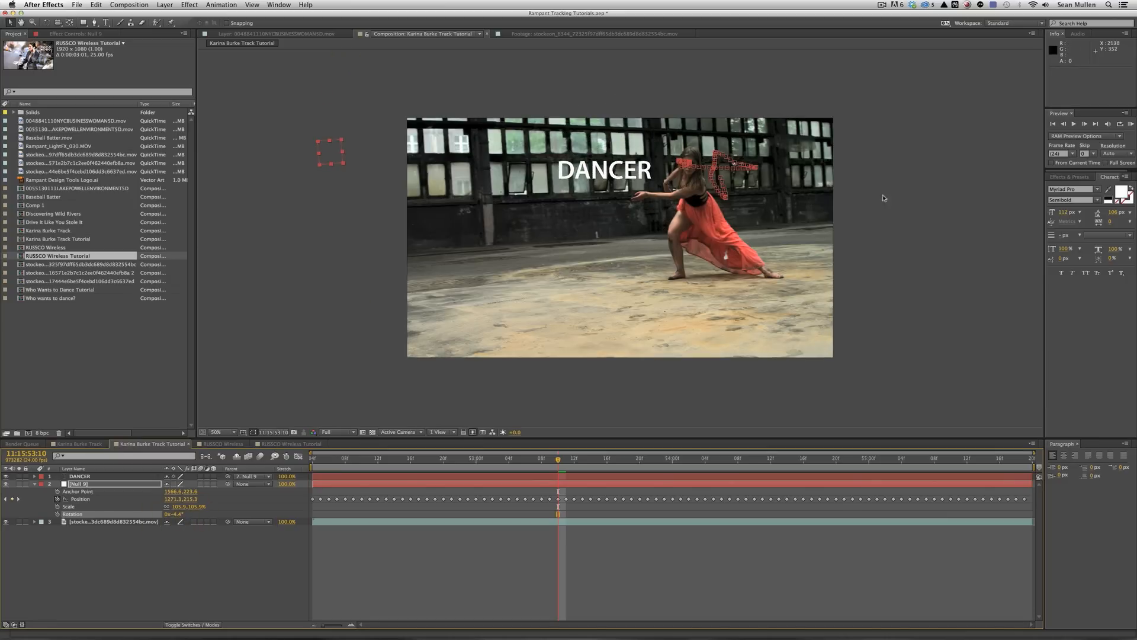
pyautogui.click(1131, 125)
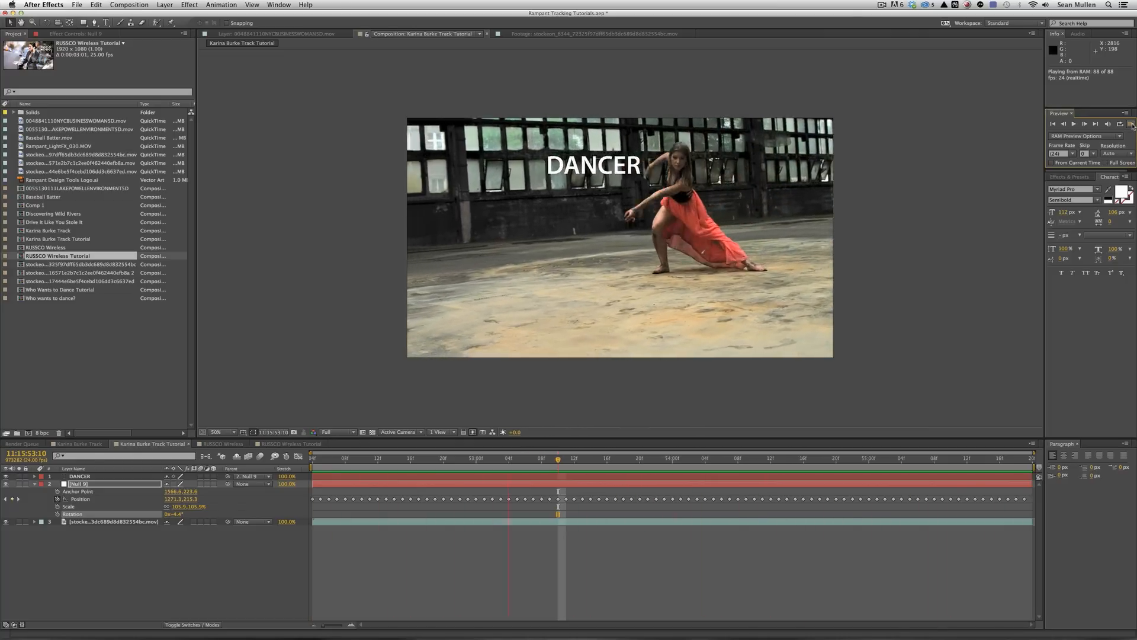
pyautogui.press('space')
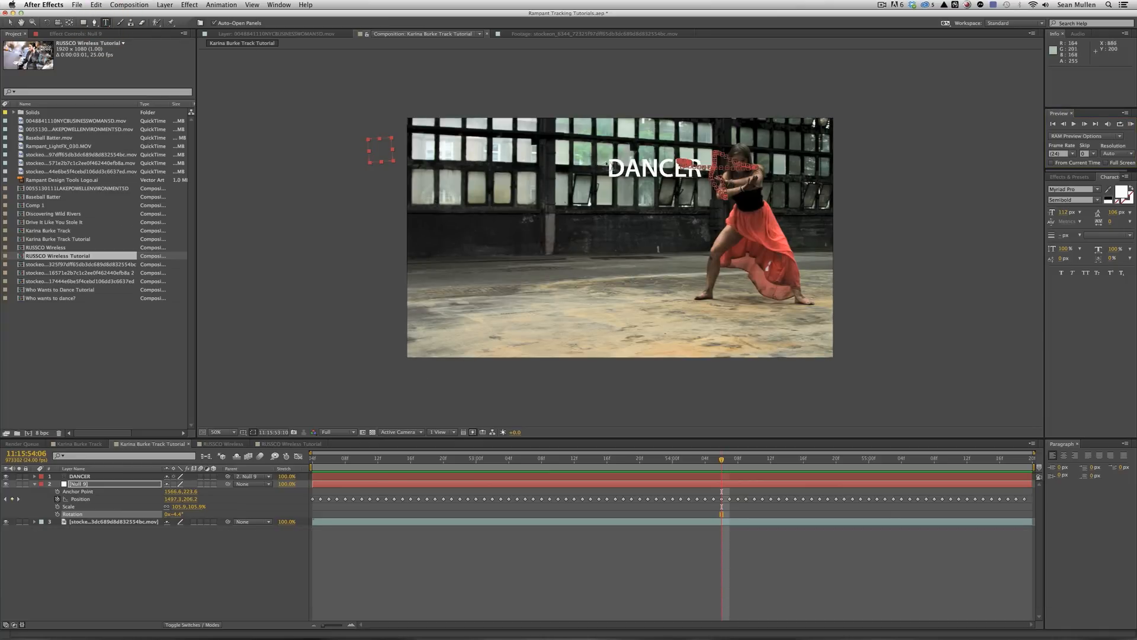
pyautogui.click(690, 168)
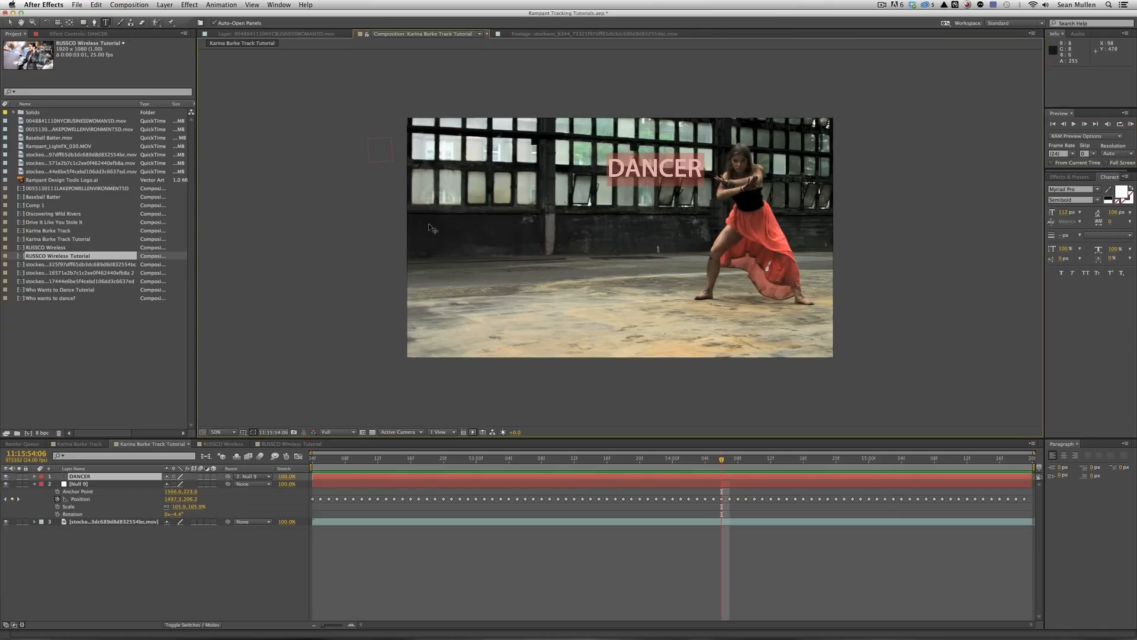
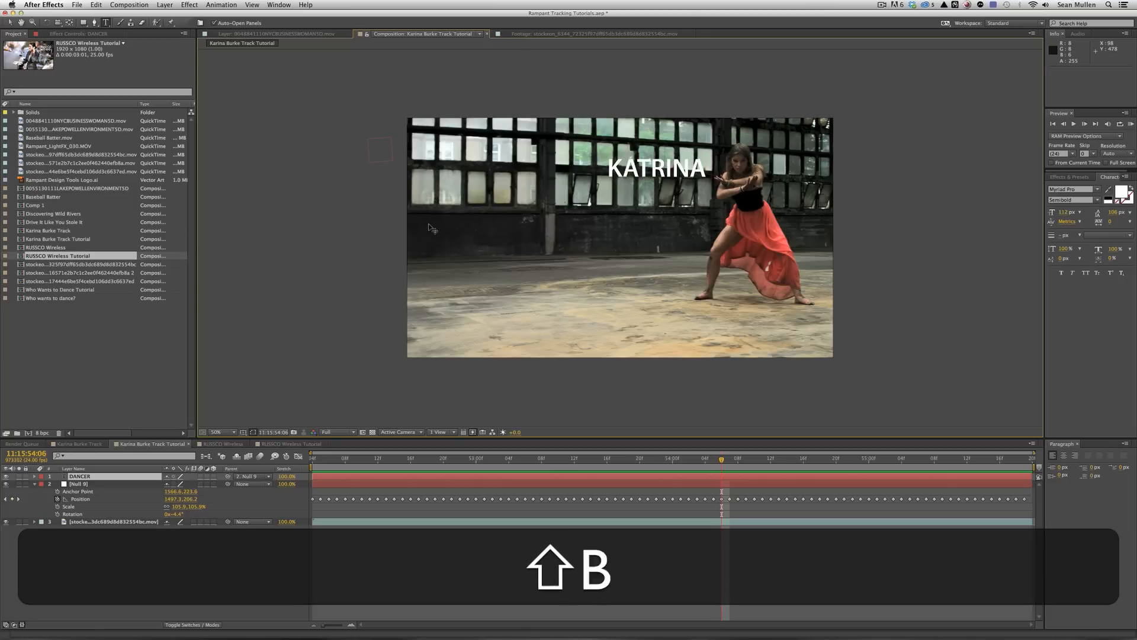
pyautogui.hotkey('shift', 'Return')
# Add the lines 12 TIME WAREHOUSE and DANCING CHAMPION below the name.
pyautogui.write('12')
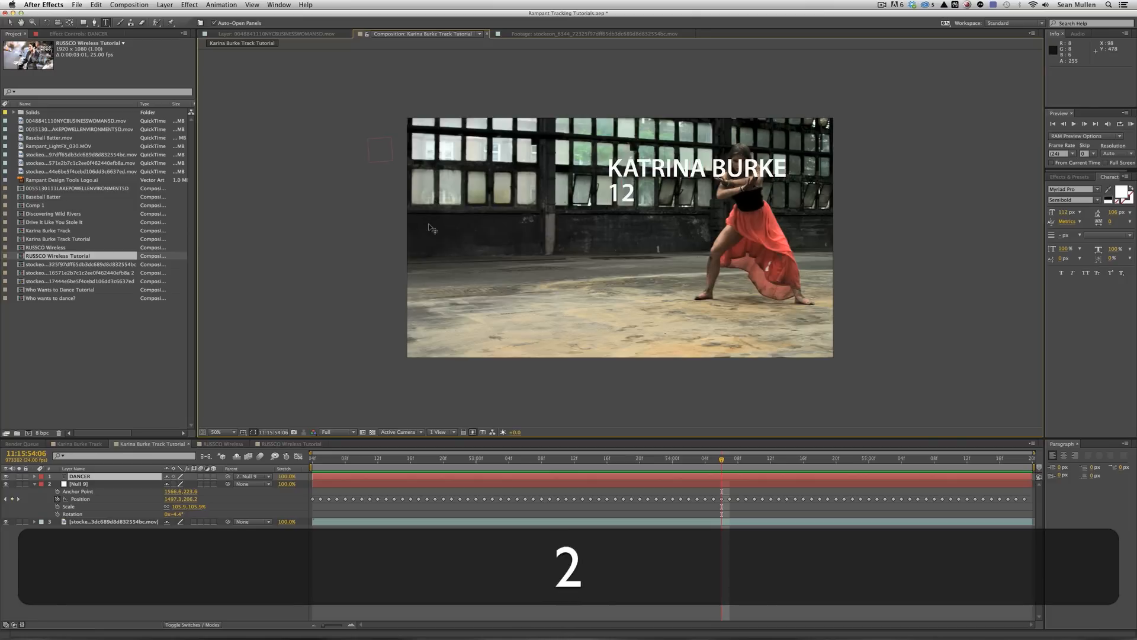
pyautogui.write(' TIME WAREHOUSE')
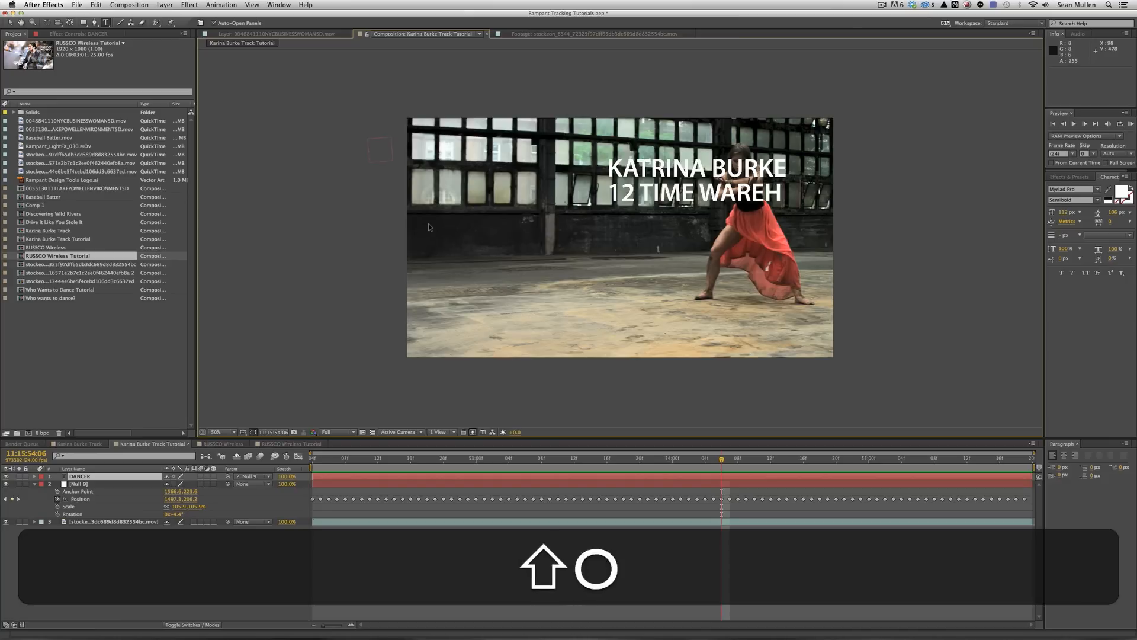
pyautogui.hotkey('shift', 'Return')
pyautogui.write('FD')
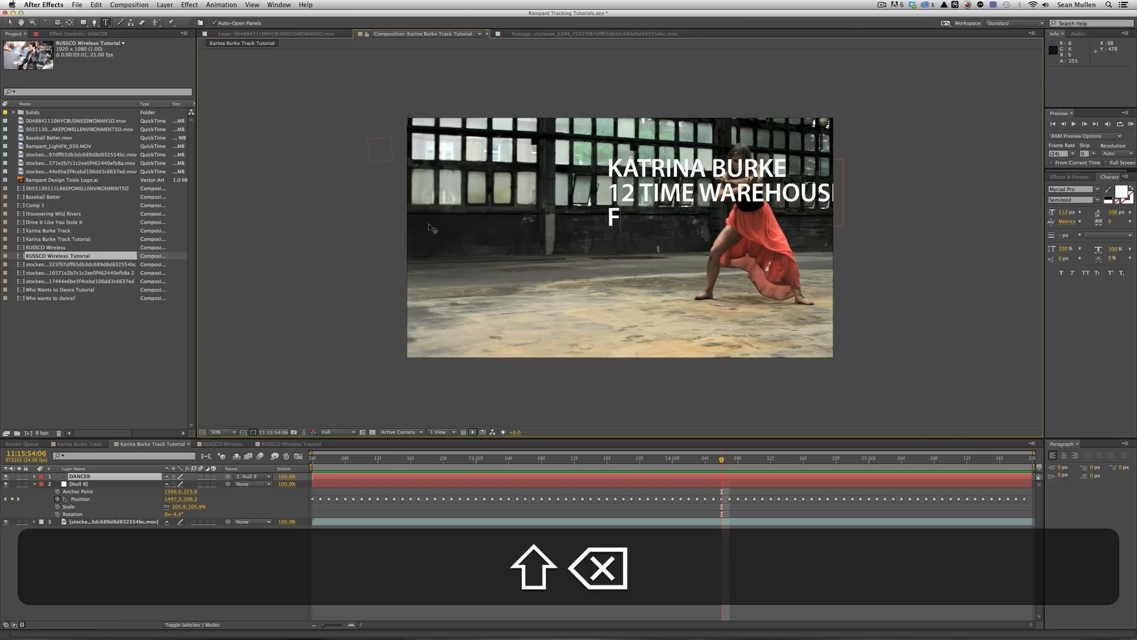
pyautogui.press('BackSpace')
pyautogui.press('BackSpace')
pyautogui.write('DANCING C')
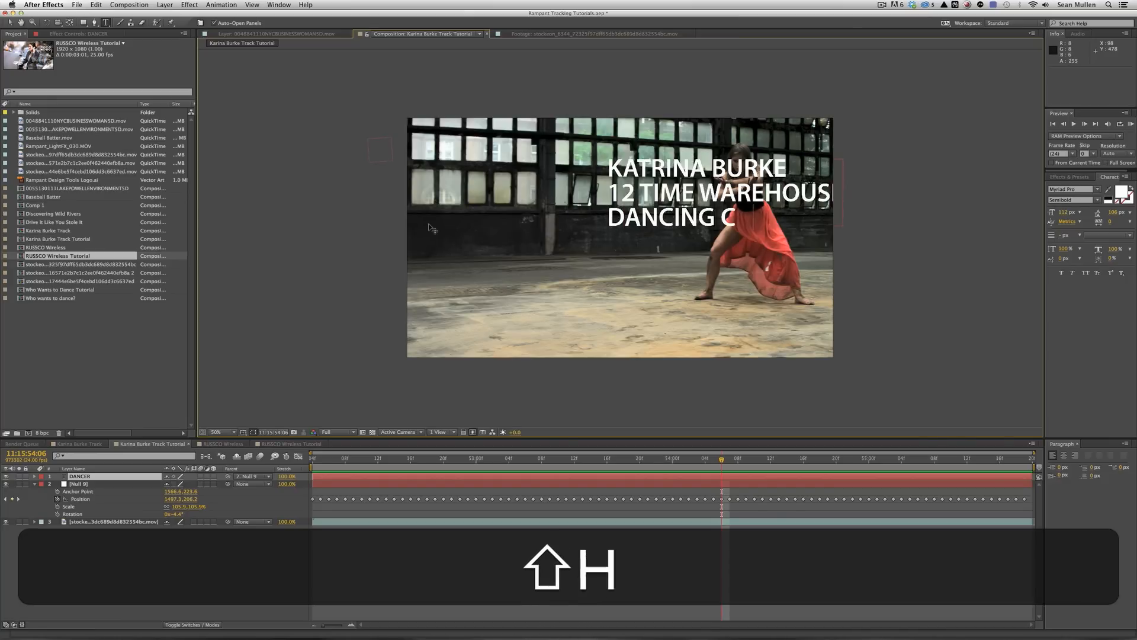
pyautogui.write('HAMPION')
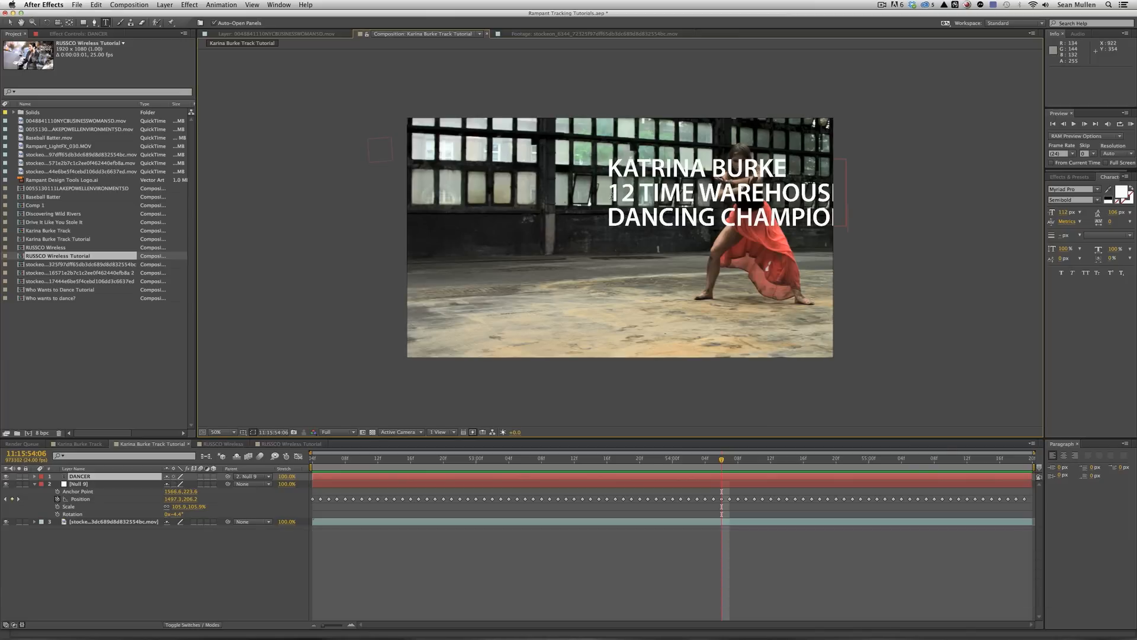
# Set the two lower lines to Myriad Pro Condensed and enlarge each line's font size.
pyautogui.keyDown('shift'); pyautogui.click(611, 194); pyautogui.keyUp('shift')
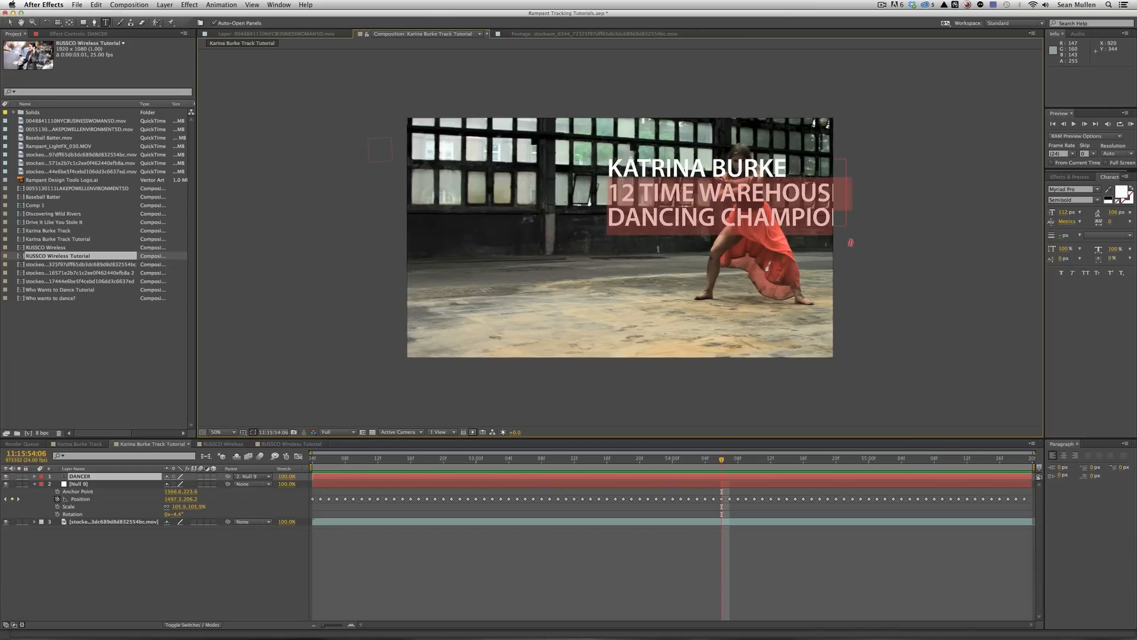
pyautogui.click(1096, 200)
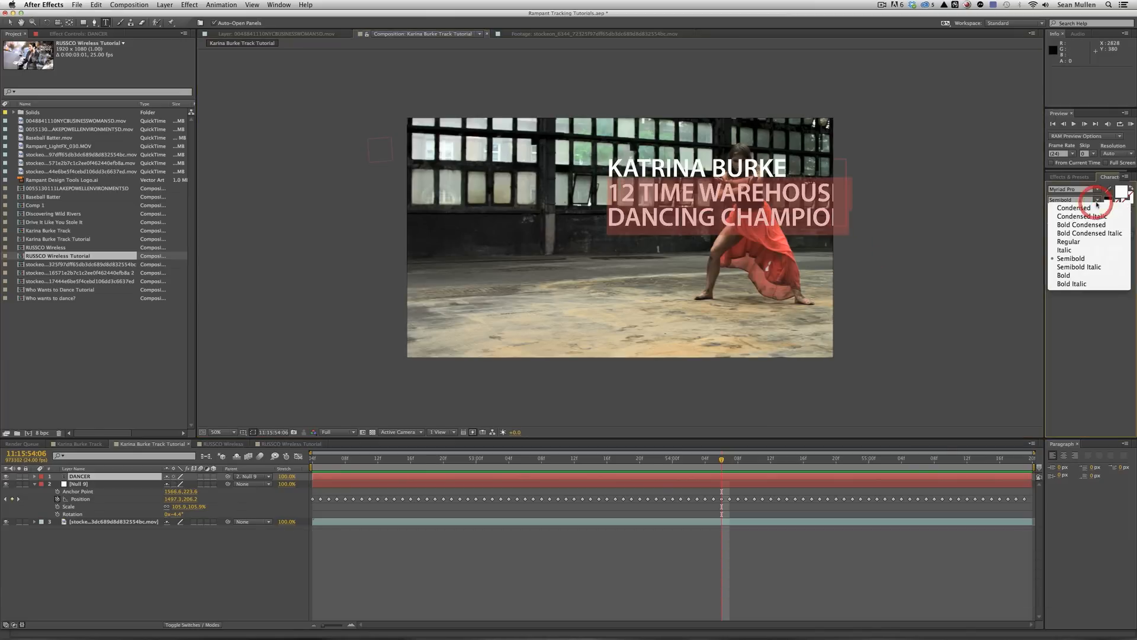
pyautogui.click(1069, 206)
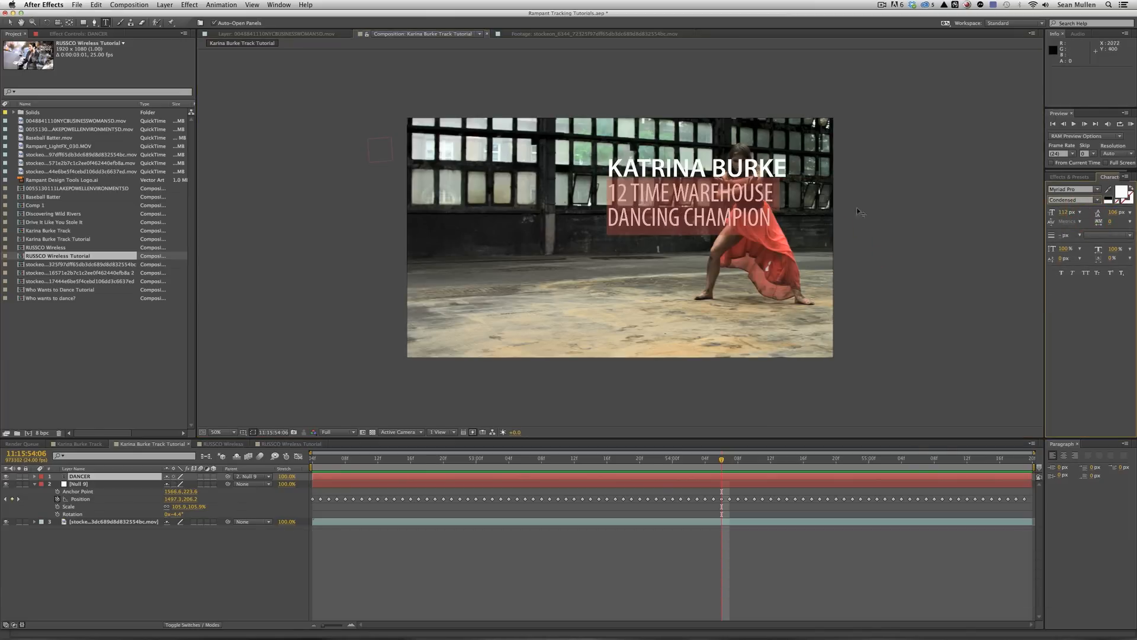
pyautogui.moveTo(773, 197); pyautogui.dragTo(628, 183)
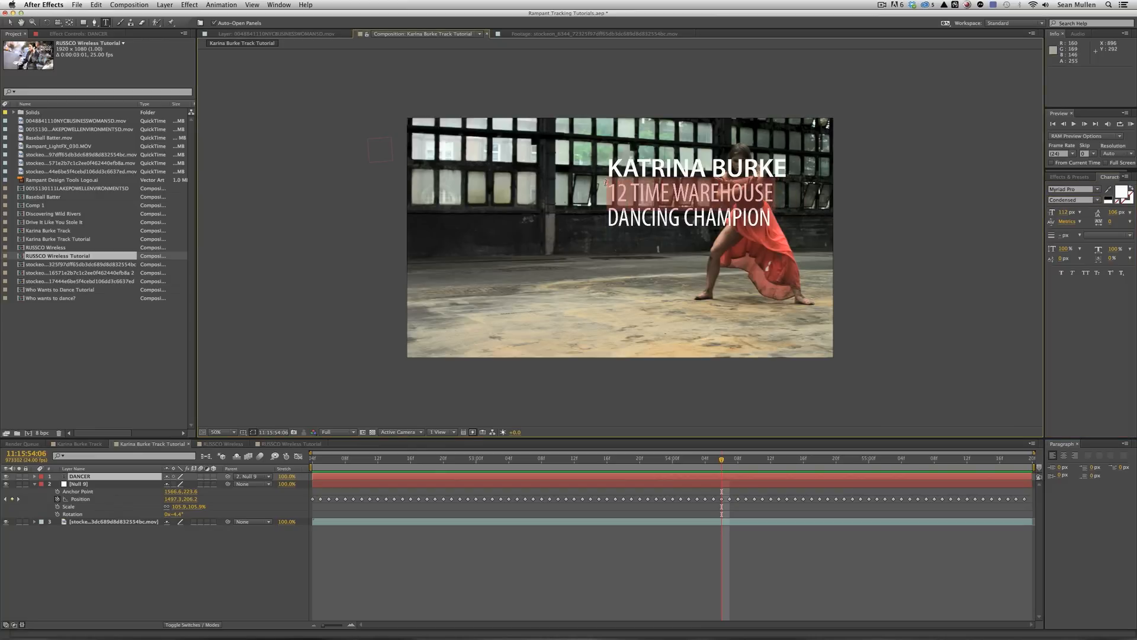
pyautogui.moveTo(1063, 211); pyautogui.dragTo(1079, 212)
pyautogui.moveTo(774, 215); pyautogui.dragTo(581, 206)
pyautogui.moveTo(1060, 212); pyautogui.dragTo(1074, 211)
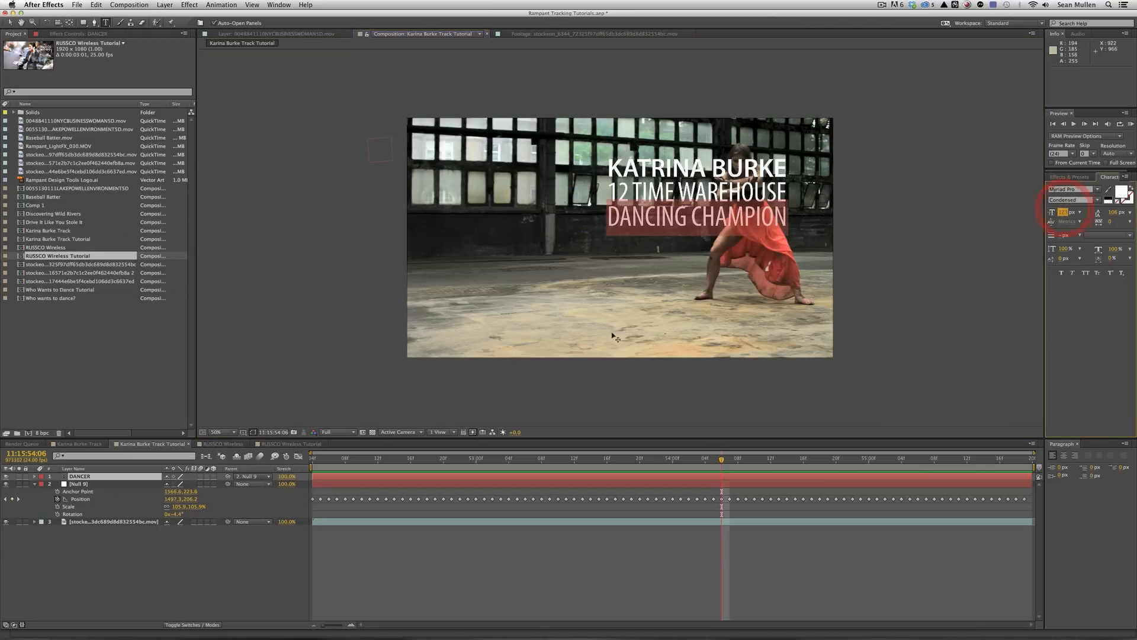
# Reduce the leading between the lower two lines and commit the text edits.
pyautogui.click(775, 219)
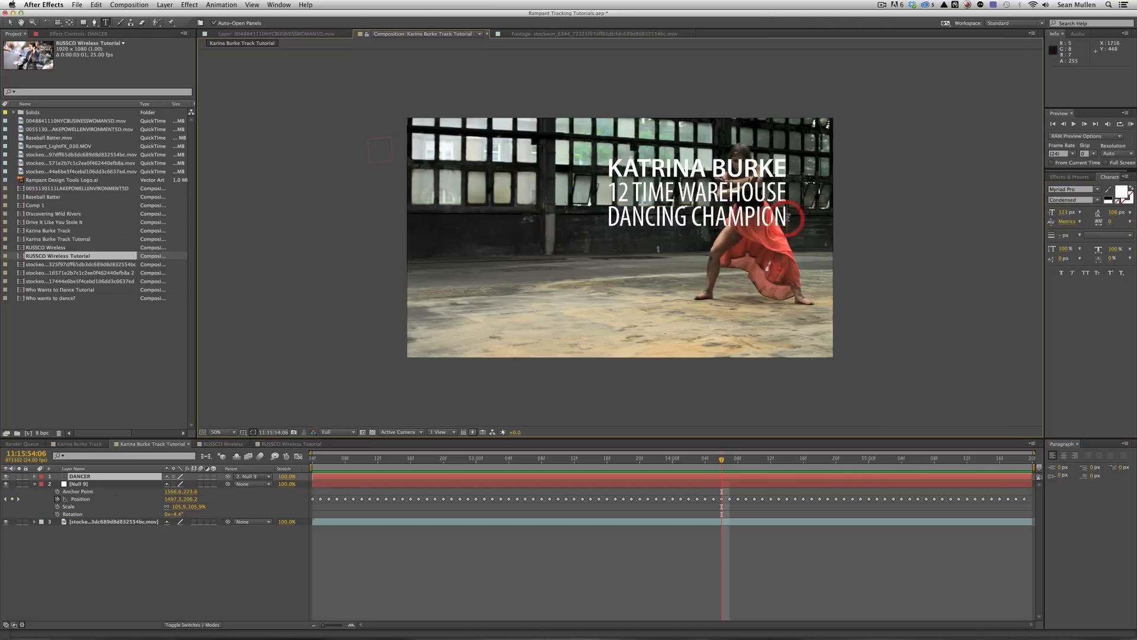
pyautogui.moveTo(785, 219); pyautogui.dragTo(618, 191)
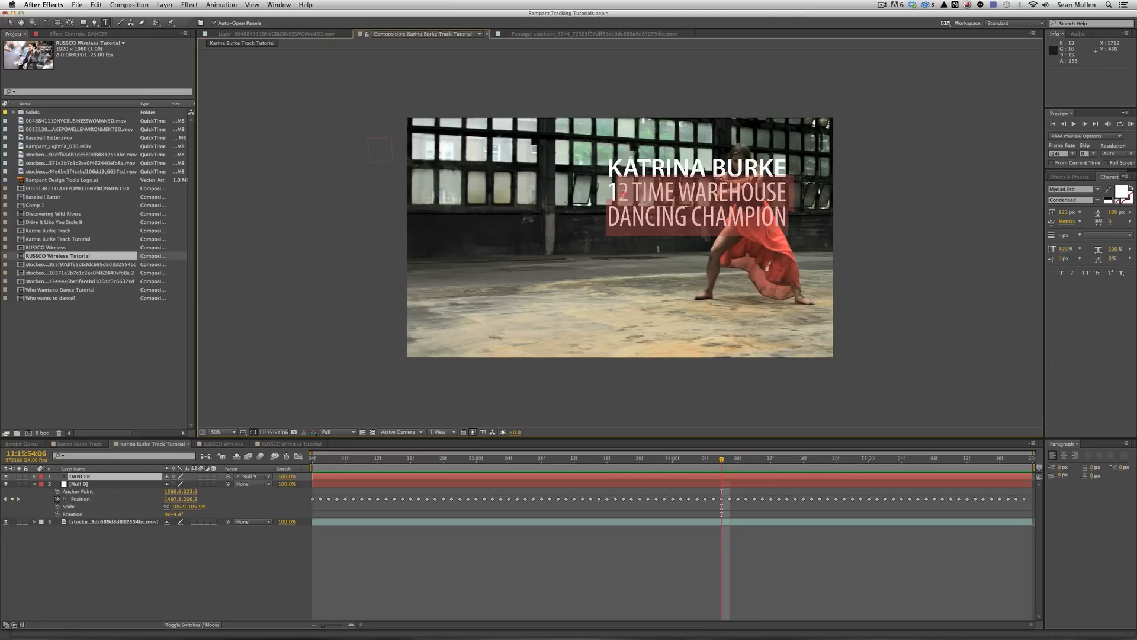
pyautogui.moveTo(1109, 218); pyautogui.dragTo(841, 297)
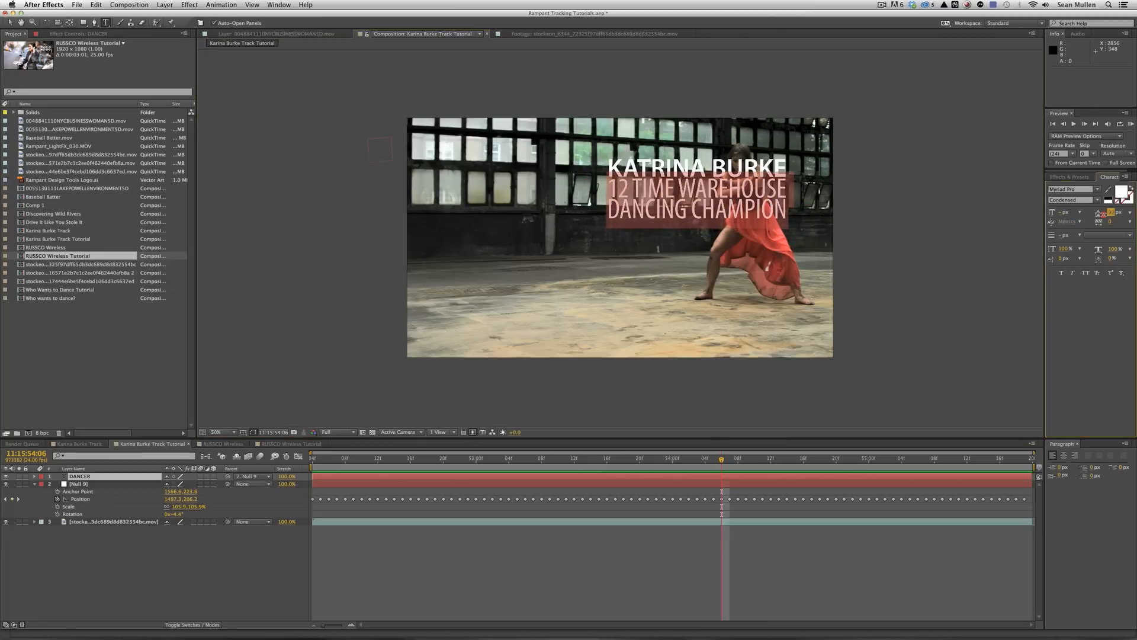
pyautogui.click(183, 546)
# At frame 11:15:53:09, nudge the title layer left and down with Shift+arrow keys.
pyautogui.click(353, 458)
pyautogui.click(550, 458)
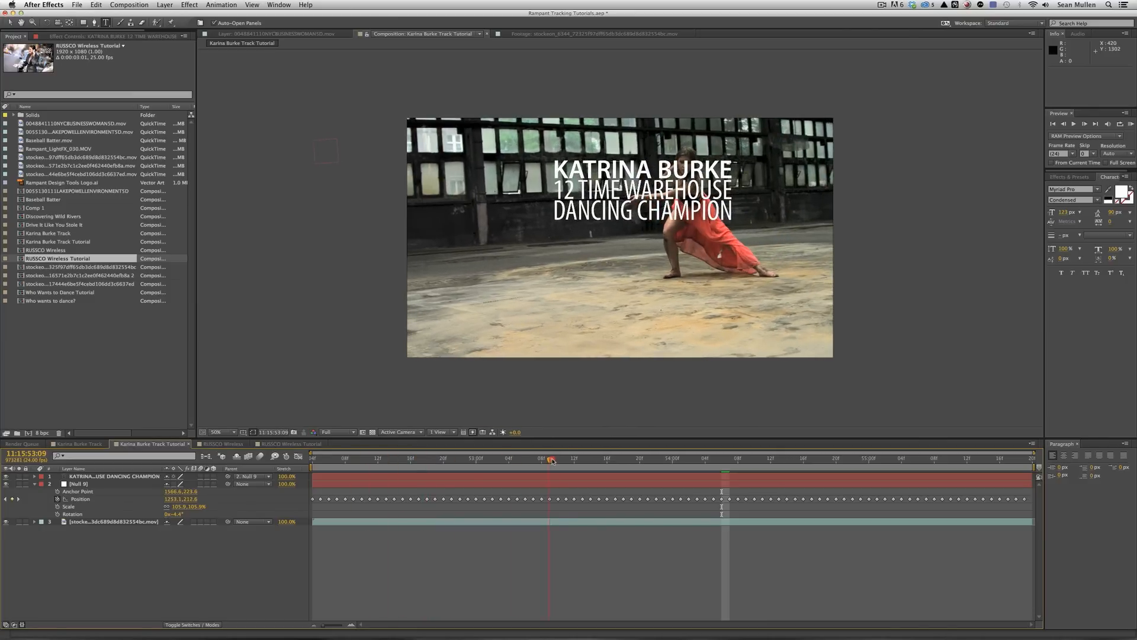
pyautogui.click(96, 477)
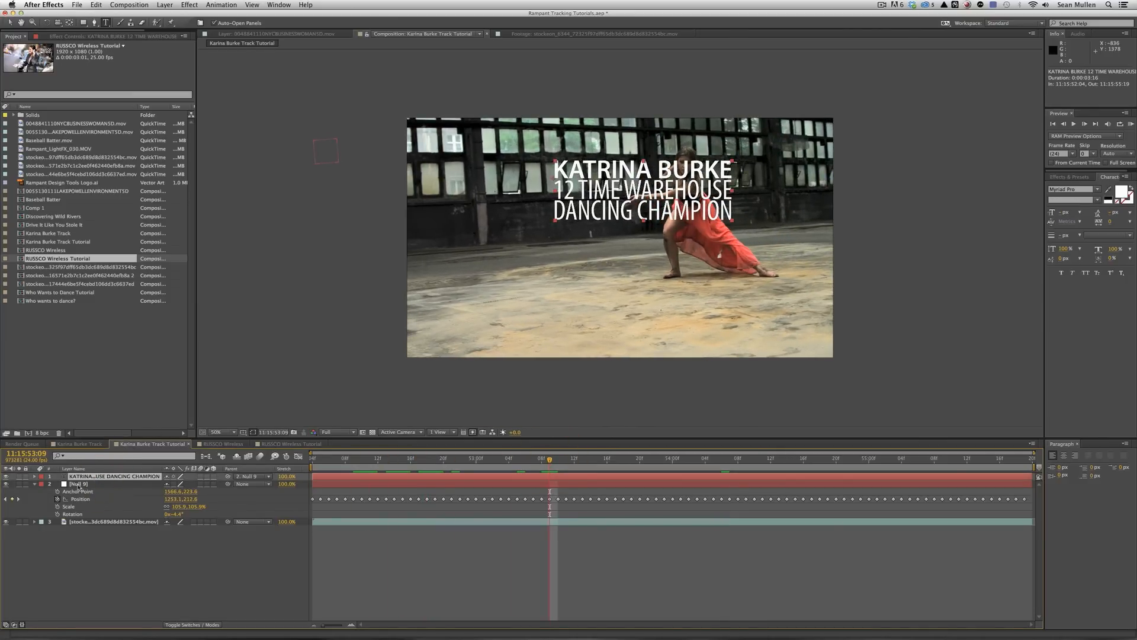
pyautogui.click(78, 485)
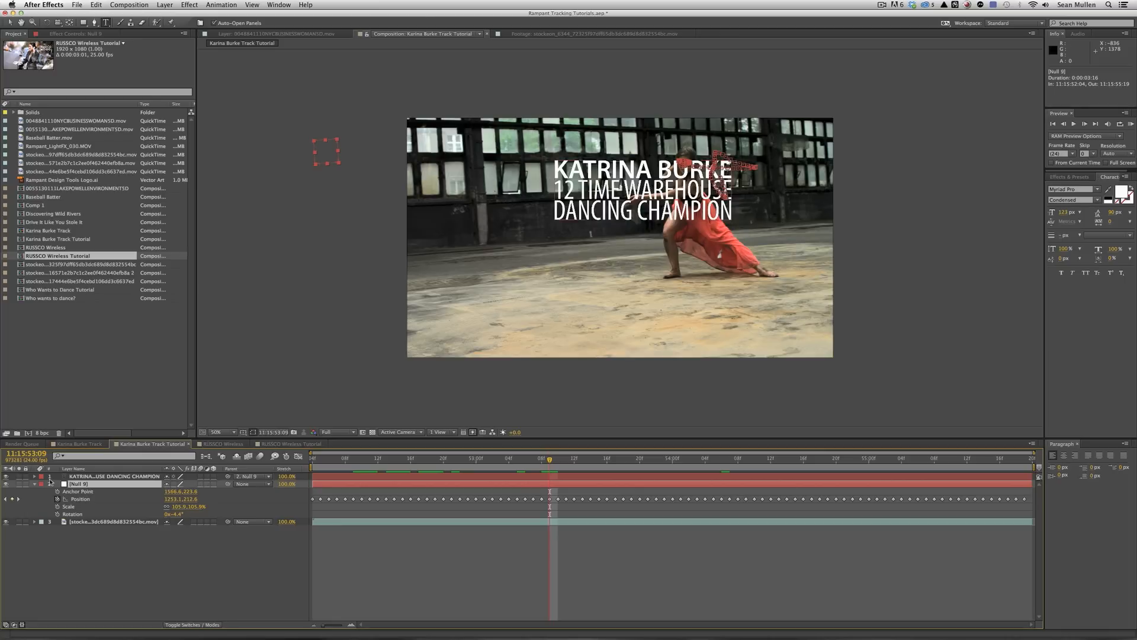
pyautogui.click(104, 478)
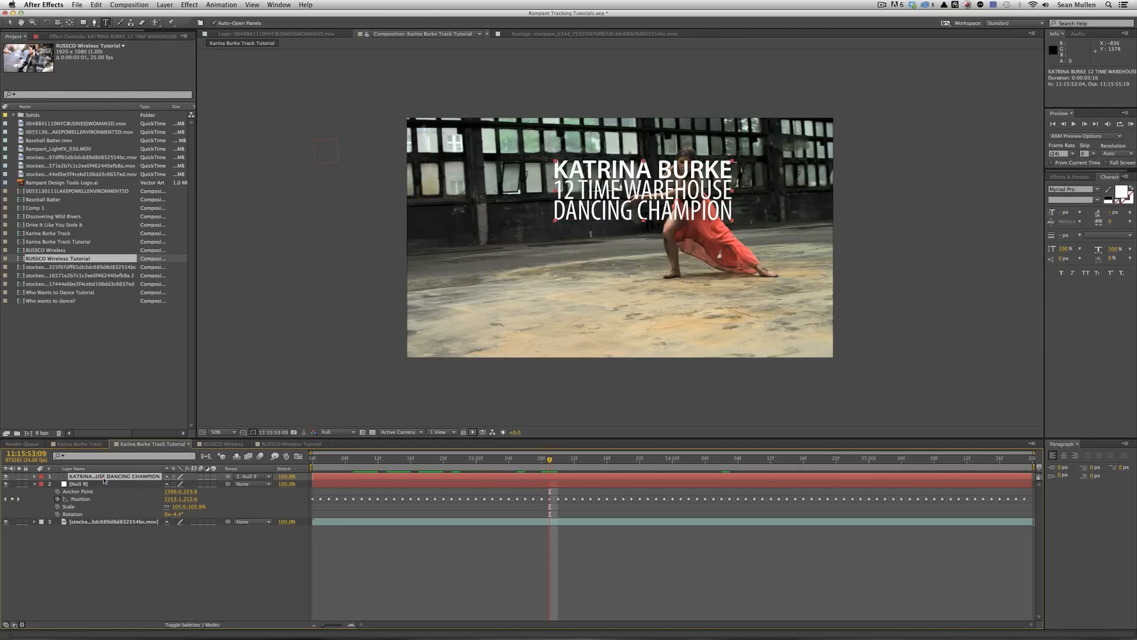
pyautogui.hotkey('shift', 'Left')
pyautogui.hotkey('shift', 'Left')
pyautogui.hotkey('shift', 'Left')
pyautogui.hotkey('shift', 'Left')
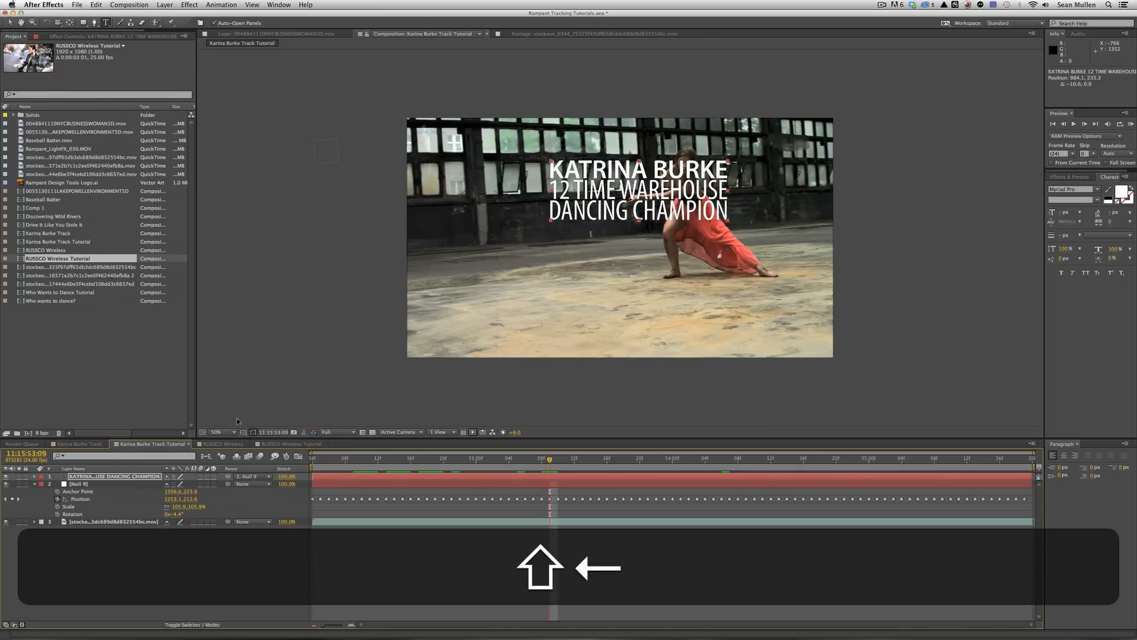
pyautogui.hotkey('shift', 'Down')
pyautogui.hotkey('shift', 'Down')
pyautogui.hotkey('shift', 'Down')
pyautogui.hotkey('shift', 'Down')
pyautogui.hotkey('shift', 'Left')
pyautogui.hotkey('shift', 'Left')
pyautogui.hotkey('shift', 'Left')
pyautogui.hotkey('shift', 'Left')
pyautogui.hotkey('shift', 'Left')
pyautogui.hotkey('shift', 'Left')
pyautogui.hotkey('shift', 'Left')
pyautogui.hotkey('shift', 'Left')
pyautogui.hotkey('shift', 'Left')
pyautogui.hotkey('shift', 'Up')
pyautogui.hotkey('shift', 'Up')
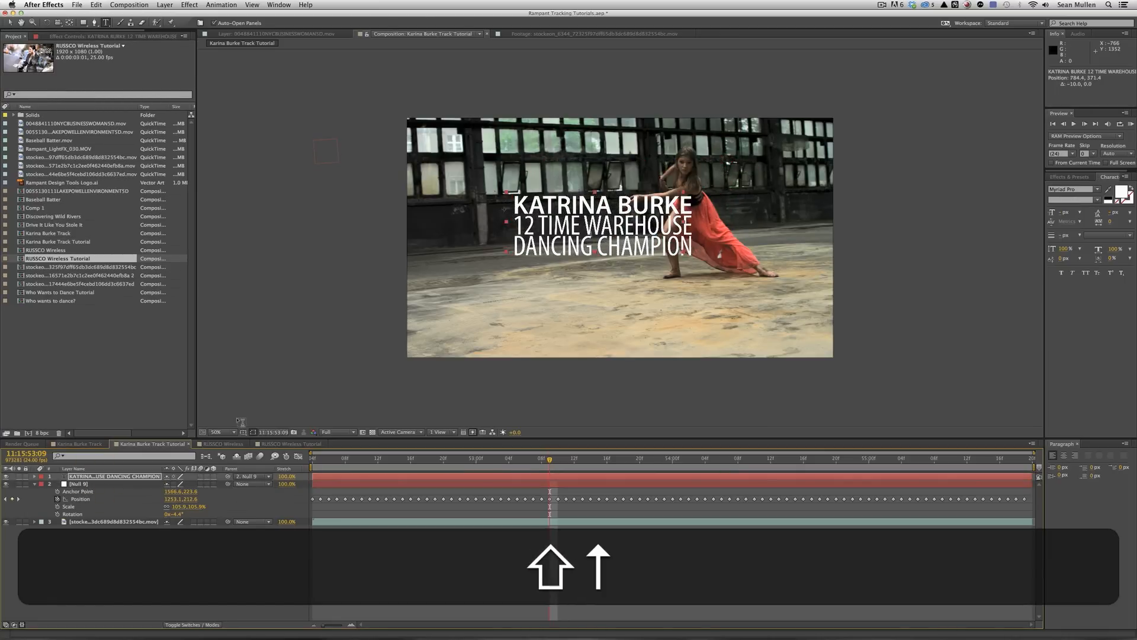
# Scrub the title's Position to slide it further left, then play back the shot.
pyautogui.click(114, 477)
pyautogui.press('p')
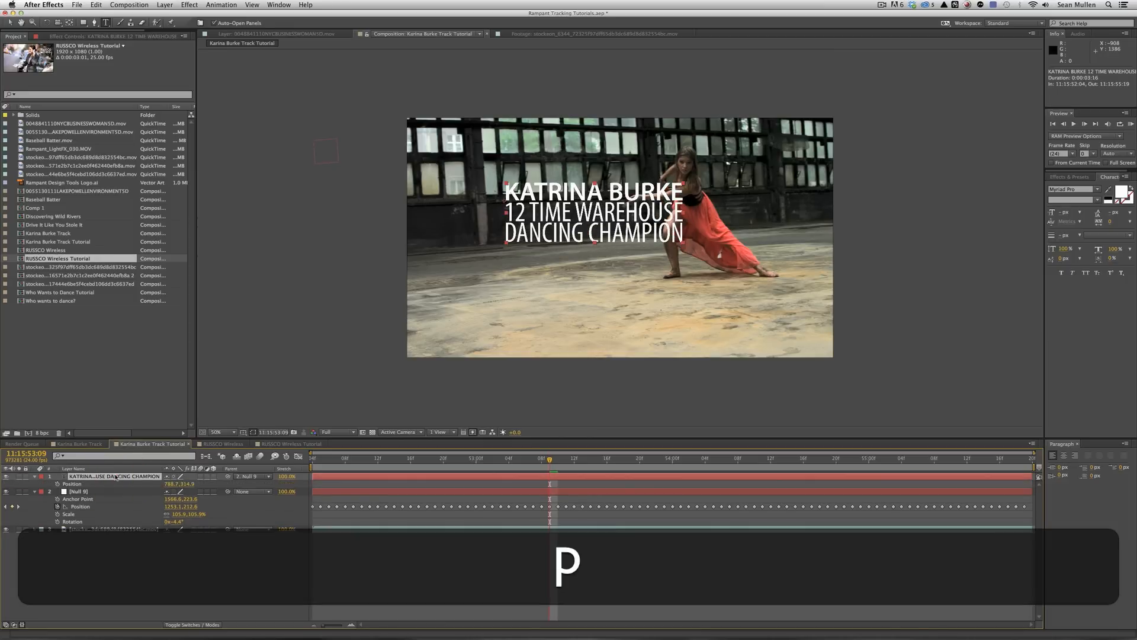
pyautogui.moveTo(169, 484)
pyautogui.mouseDown()
pyautogui.moveTo(127, 501)
pyautogui.moveTo(178, 500)
pyautogui.mouseUp()
pyautogui.press('space')
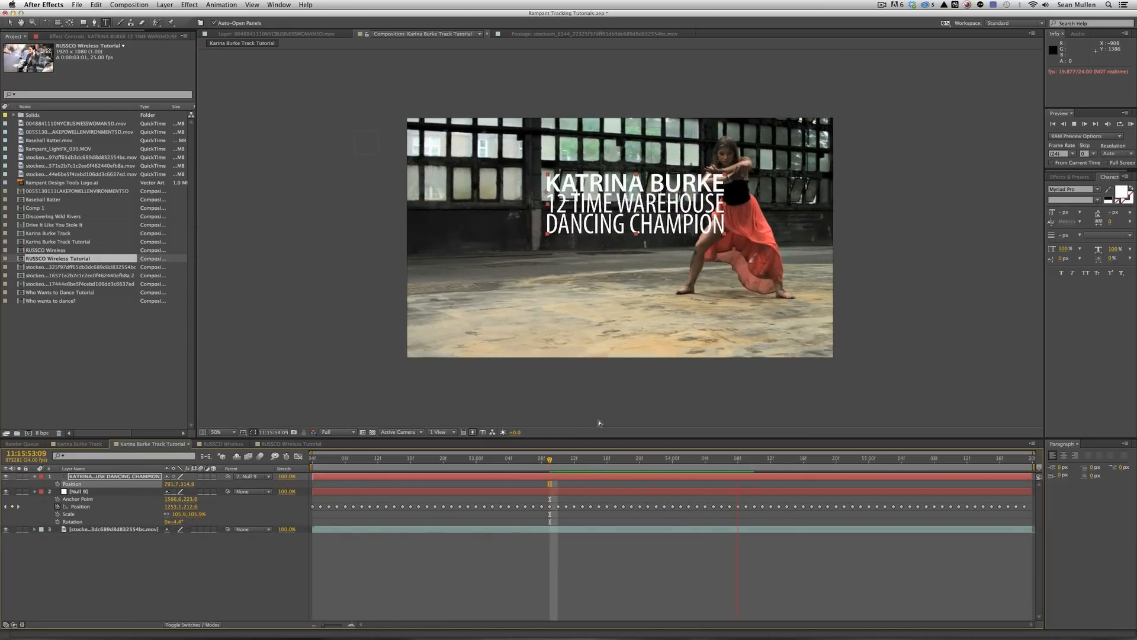
pyautogui.press('space')
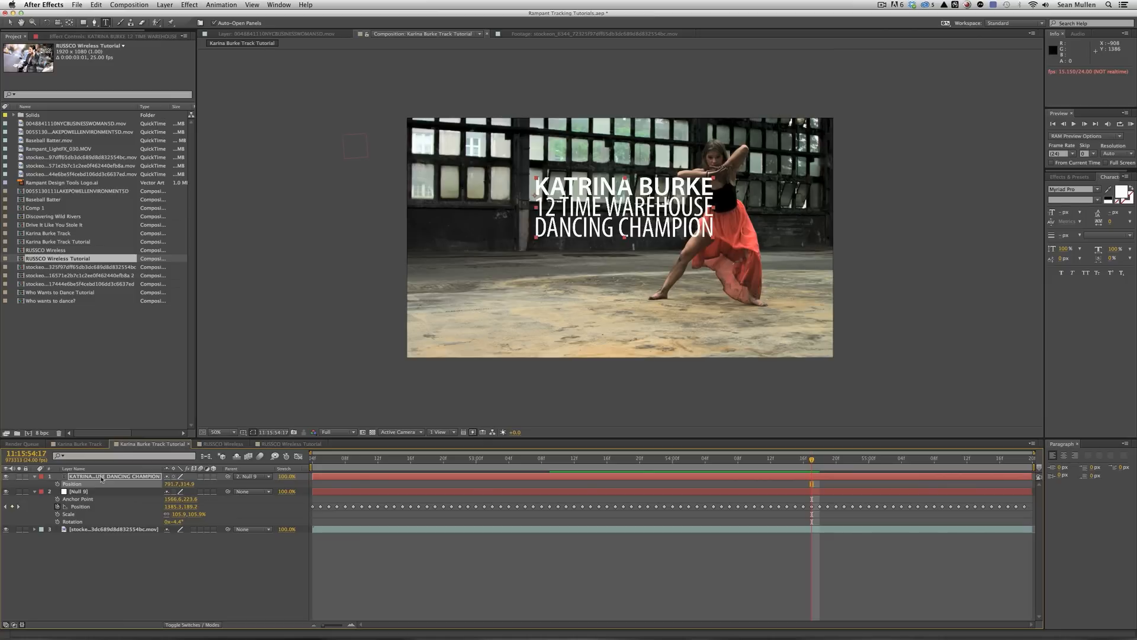
# Scale the title layer down and settle its Position X at 766.7.
pyautogui.click(78, 490)
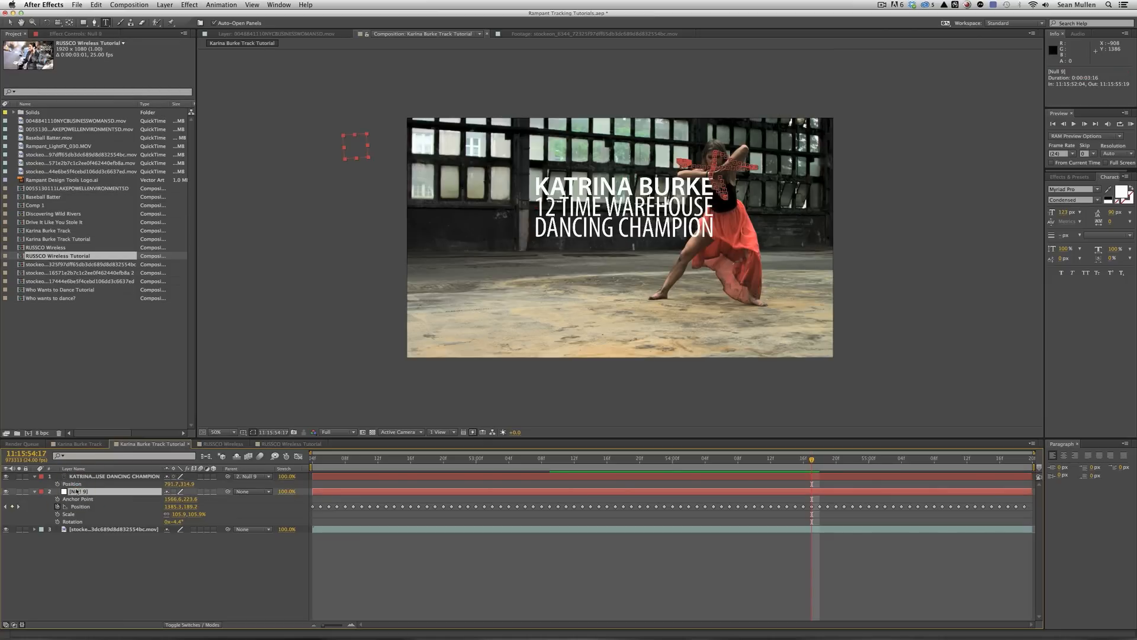
pyautogui.click(89, 477)
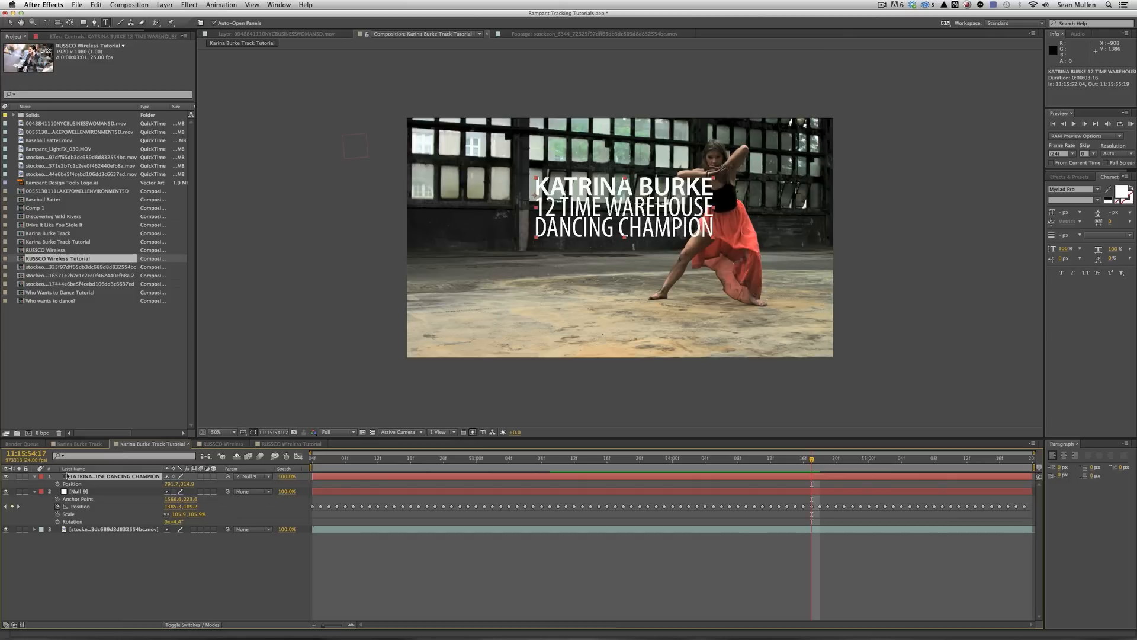
pyautogui.click(97, 491)
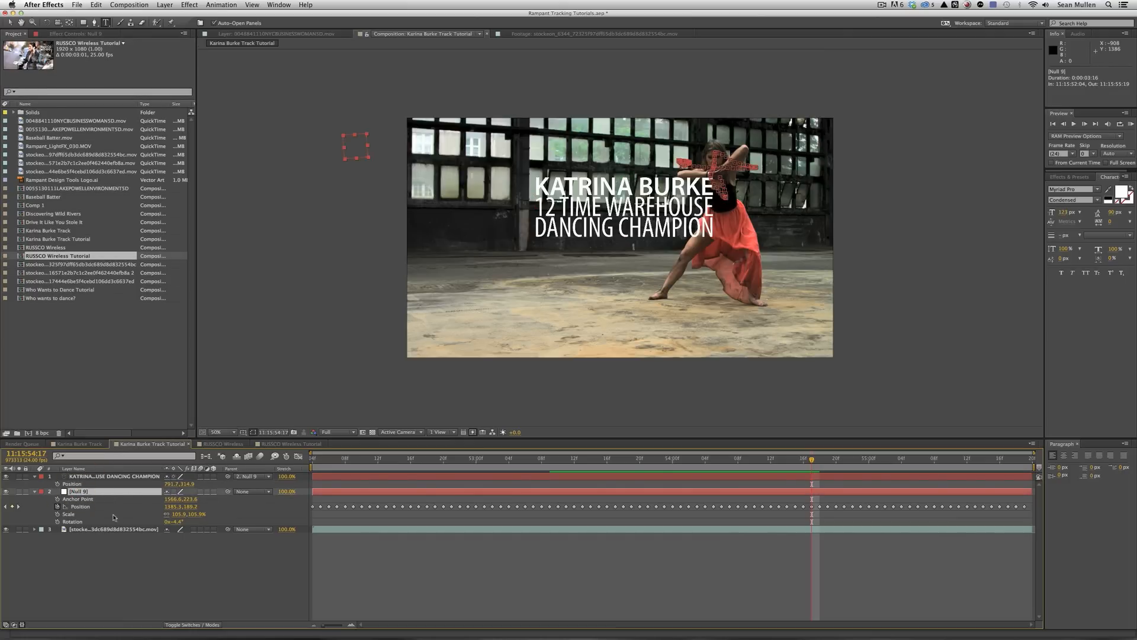
pyautogui.click(113, 476)
pyautogui.press('s')
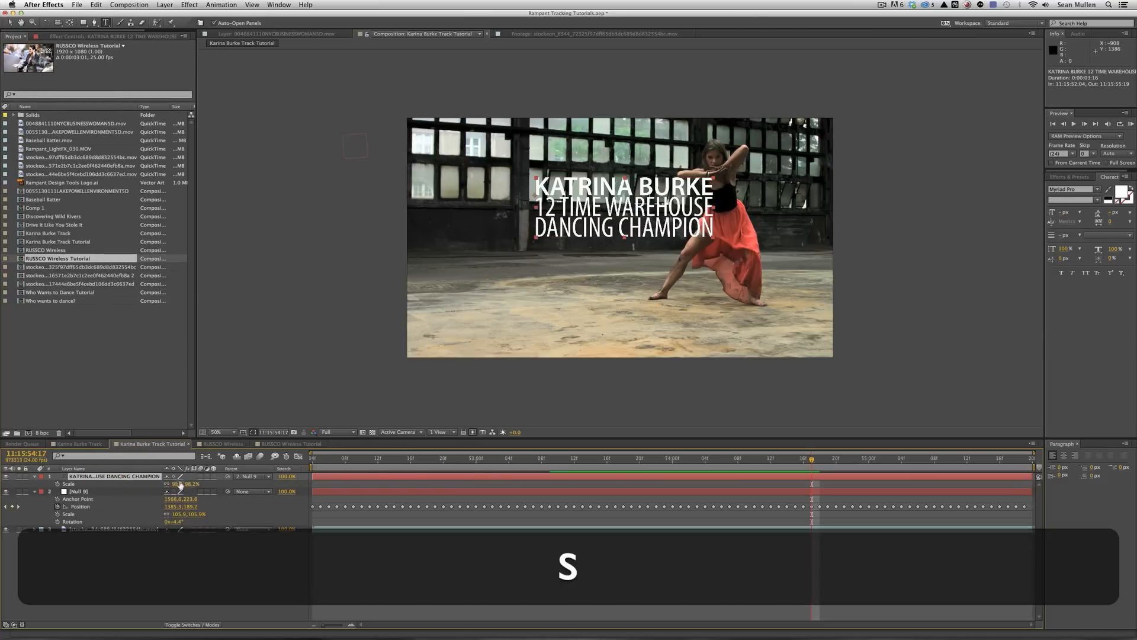
pyautogui.moveTo(174, 484); pyautogui.dragTo(160, 481)
pyautogui.press('p')
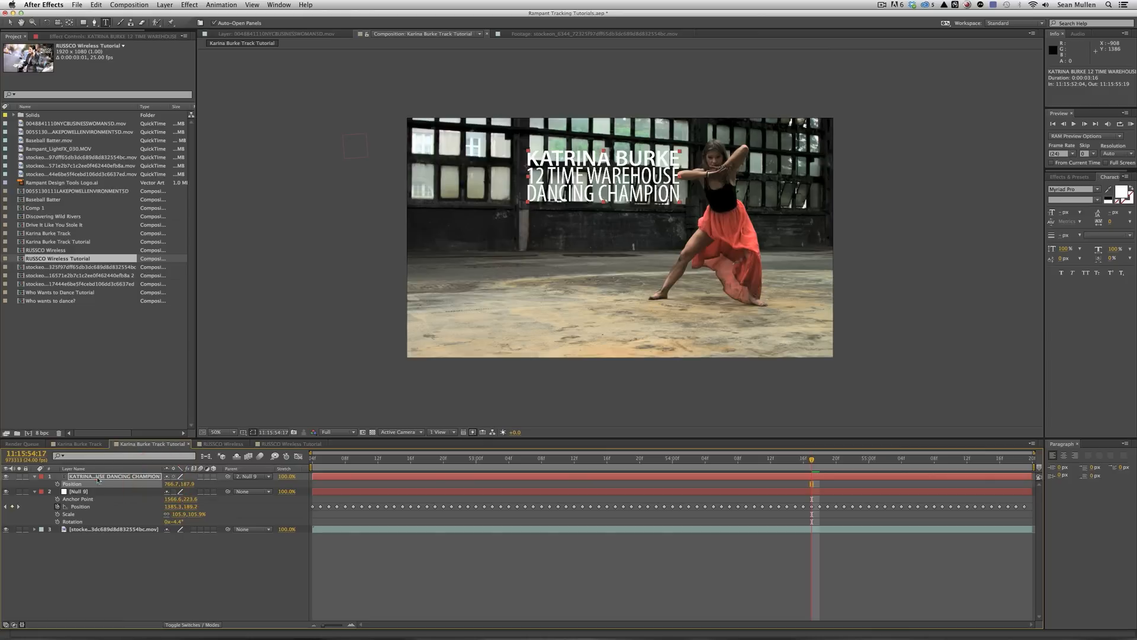
pyautogui.click(98, 478)
# Add a Drop Shadow to the title with Opacity 100% and Softness 88.
pyautogui.click(189, 5)
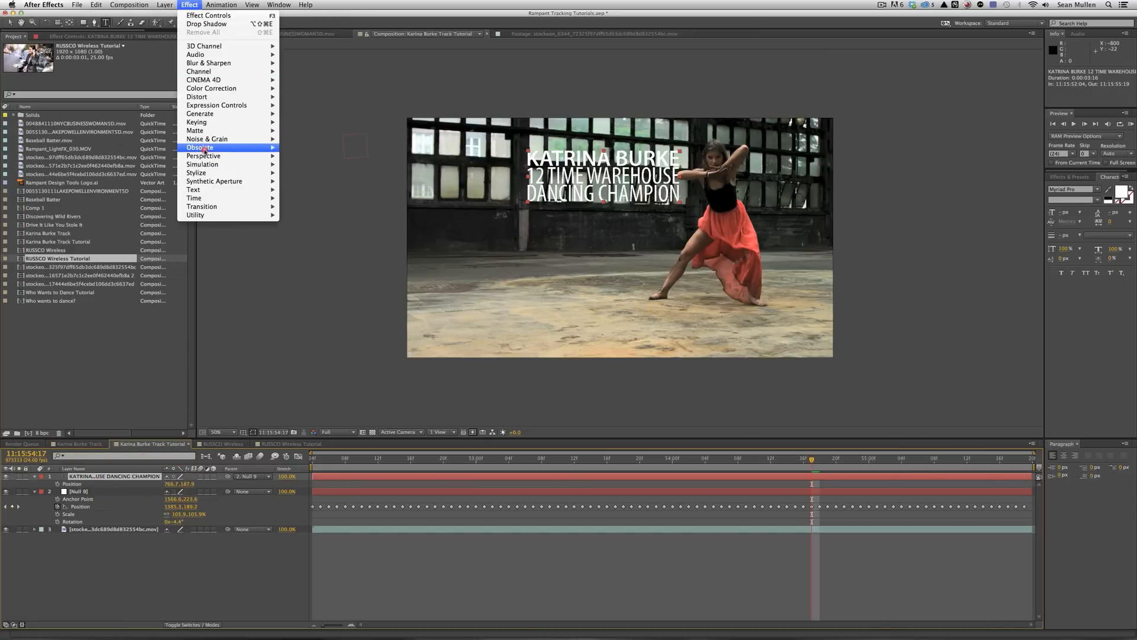
pyautogui.moveTo(204, 156)
pyautogui.click(314, 224)
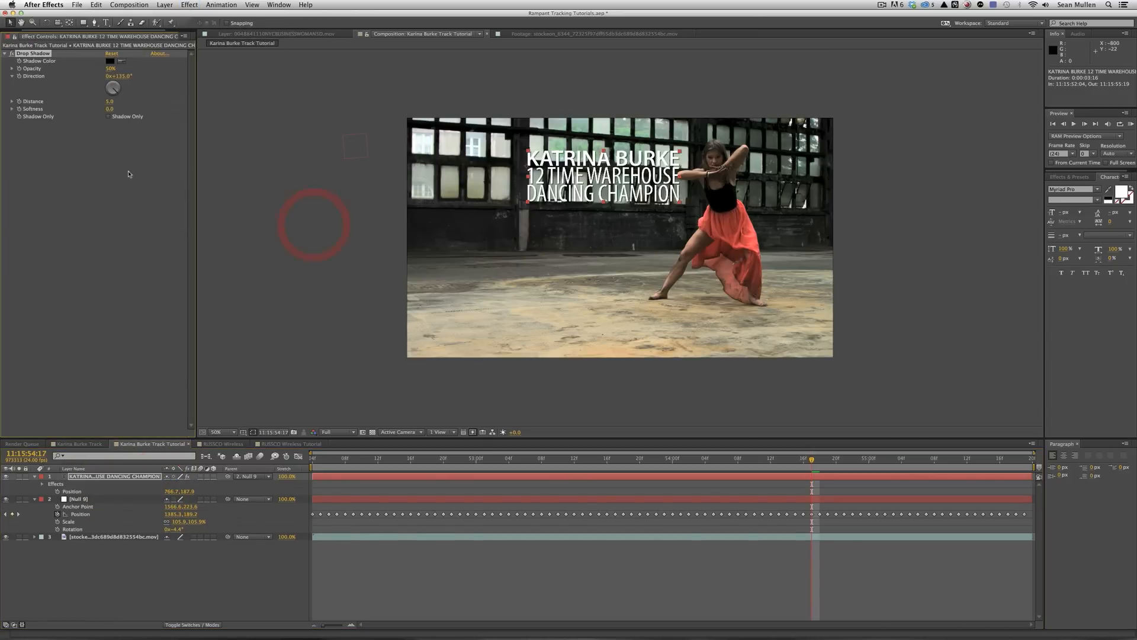
pyautogui.moveTo(110, 72); pyautogui.dragTo(224, 75)
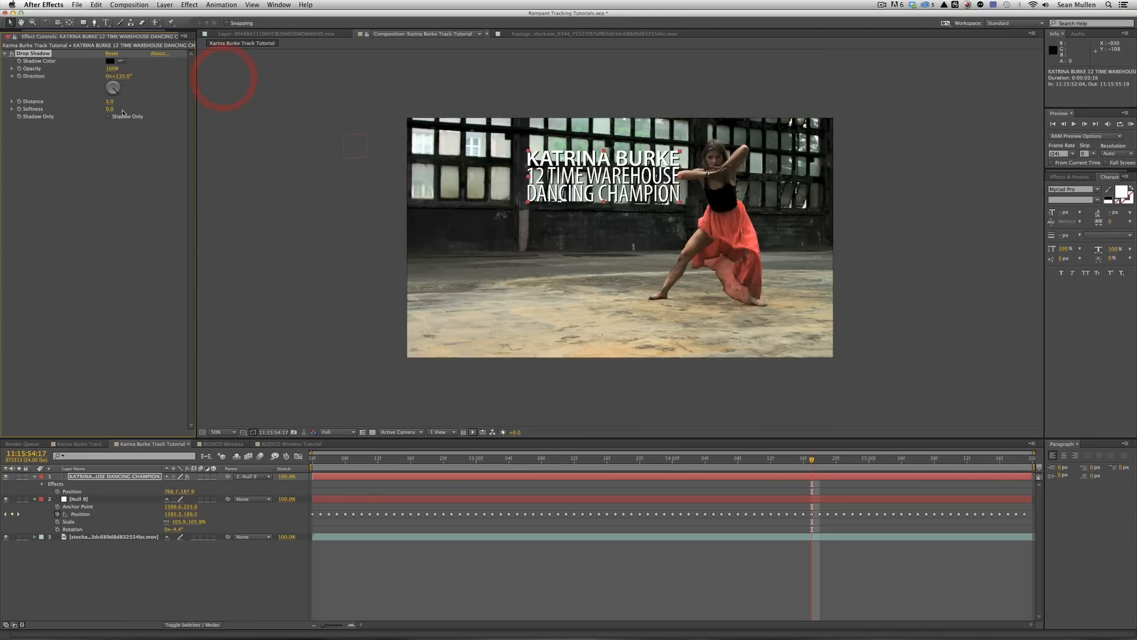
pyautogui.moveTo(110, 109); pyautogui.dragTo(153, 110)
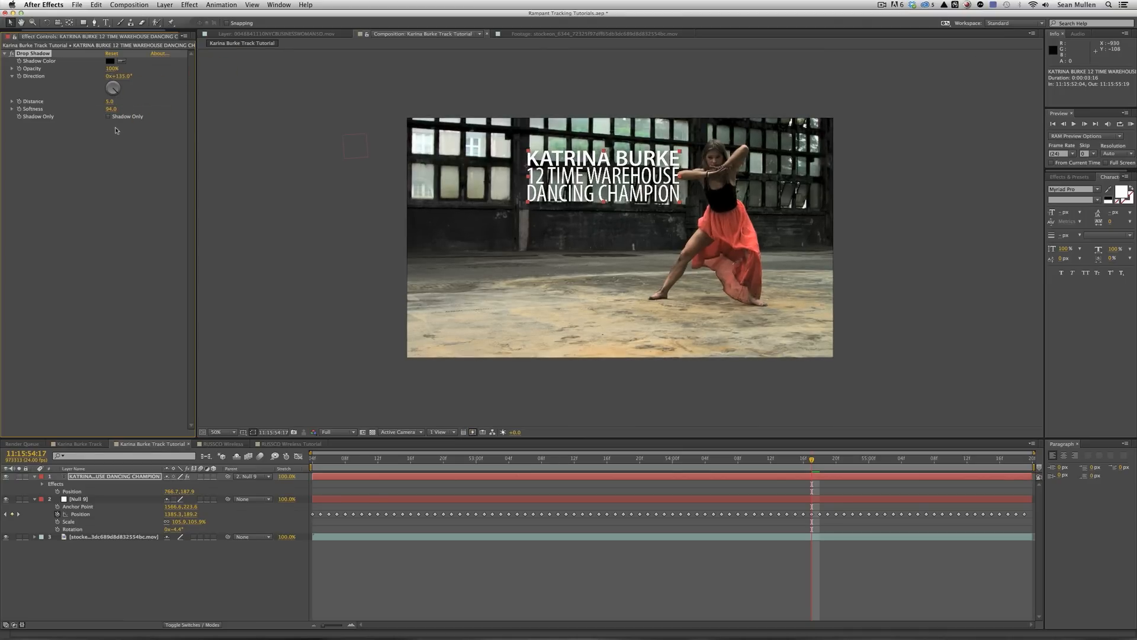
# RAM-preview the shot, then switch to the RUSSCO Wireless composition.
pyautogui.click(1131, 124)
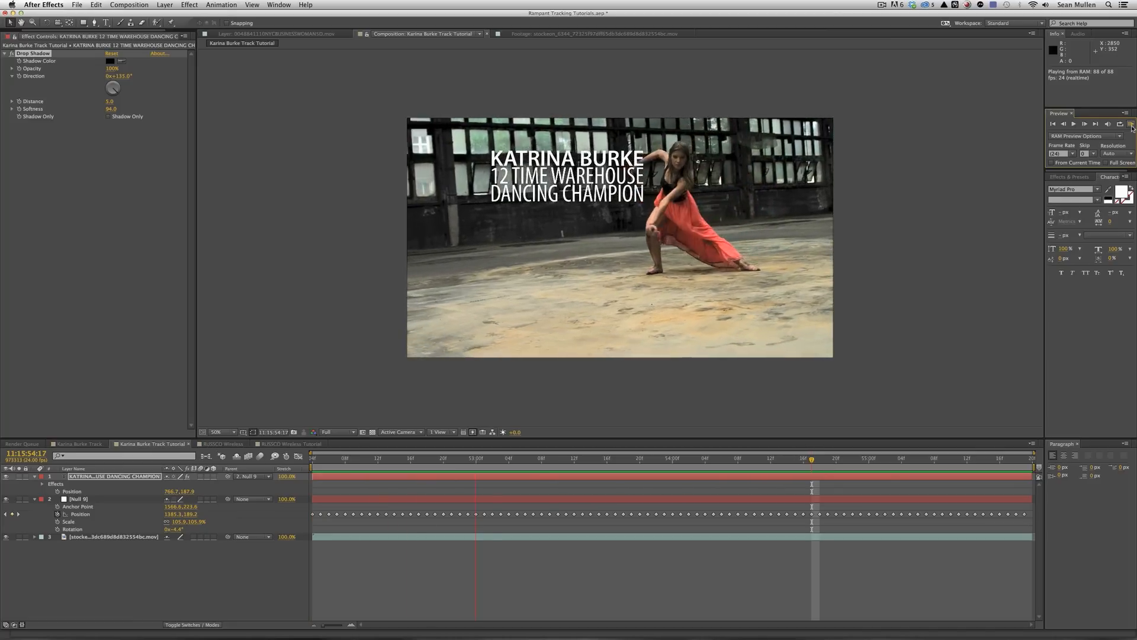
pyautogui.press('space')
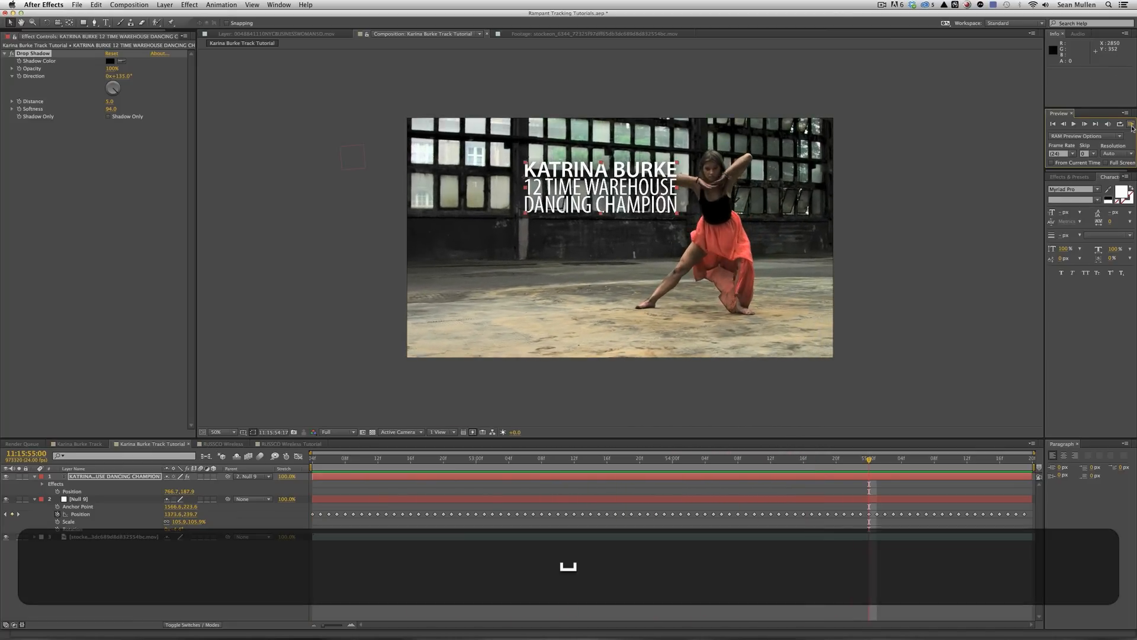
pyautogui.click(225, 444)
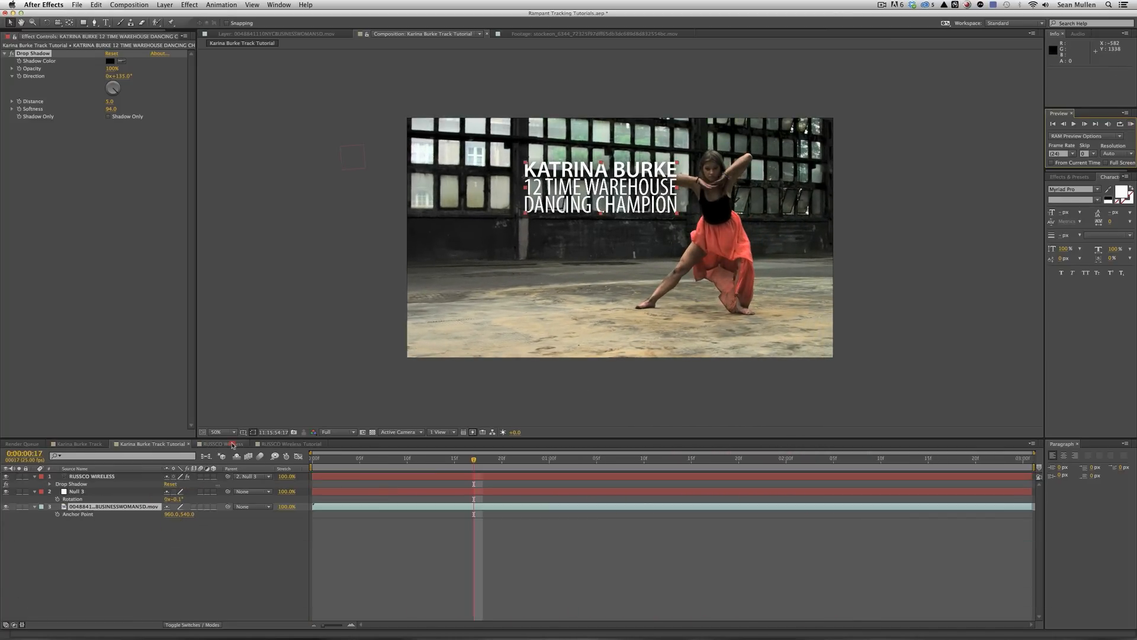
# Preview RUSSCO Wireless, then open and play the RUSSCO Wireless Tutorial composition.
pyautogui.click(1130, 125)
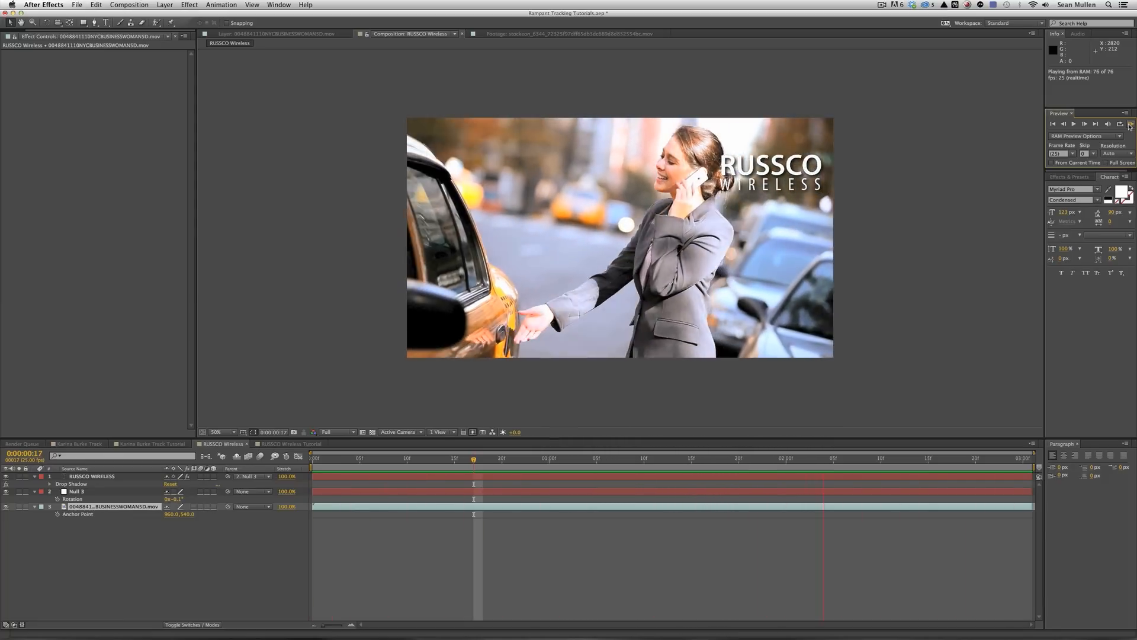
pyautogui.click(701, 191)
pyautogui.click(127, 578)
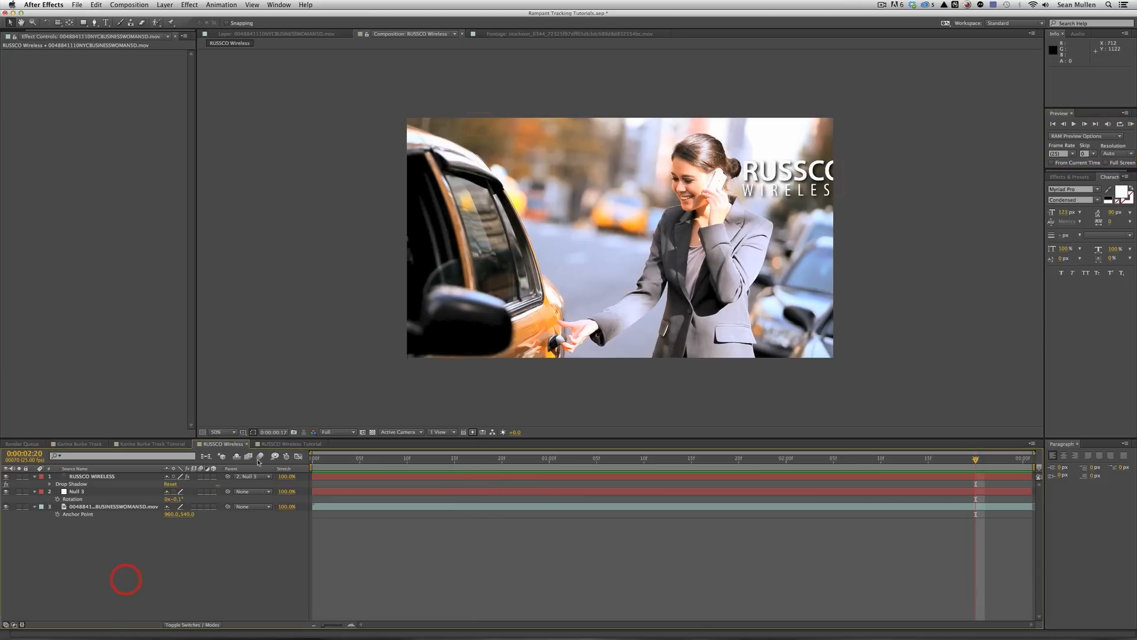
pyautogui.click(278, 444)
pyautogui.press('space')
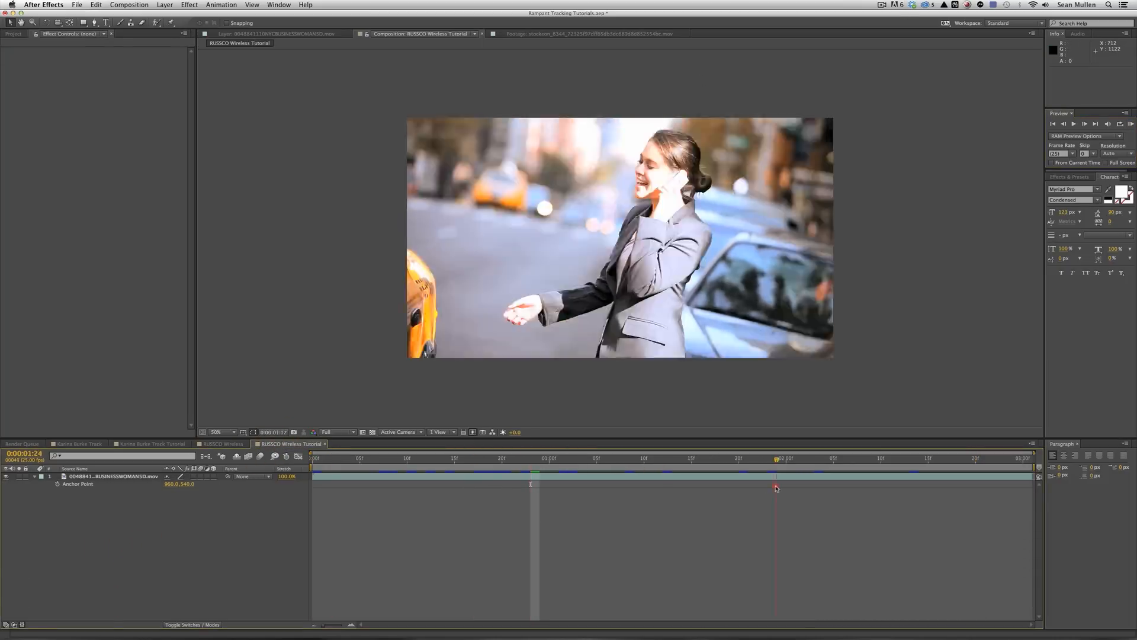
# Send the businesswoman footage layer to mocha AE via Animation > Track in mocha AE.
pyautogui.click(469, 493)
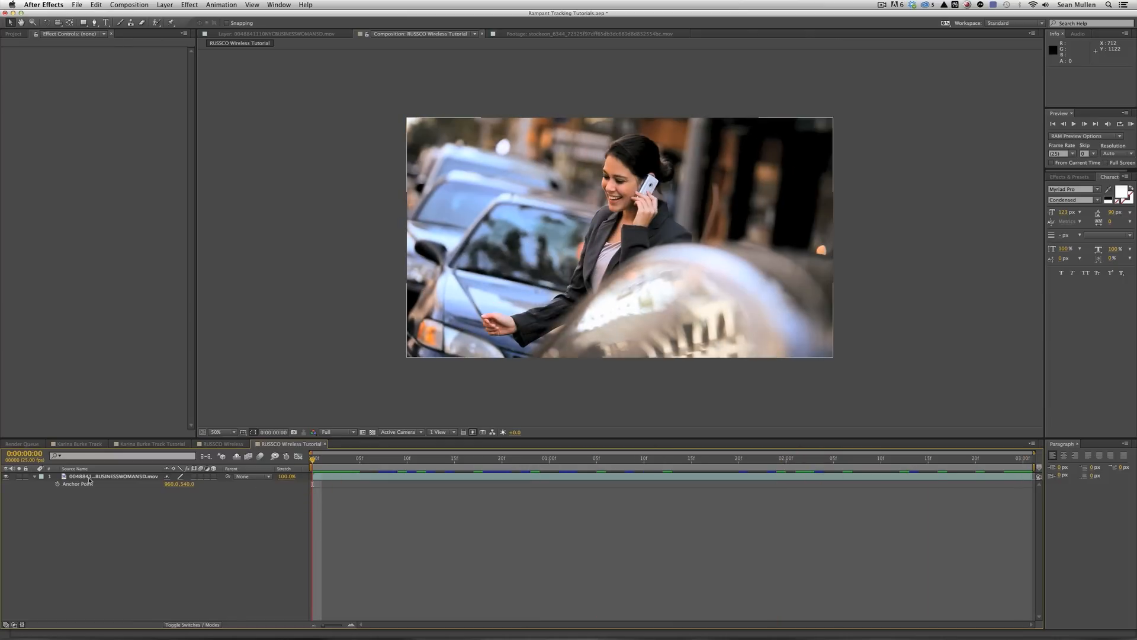
pyautogui.click(109, 476)
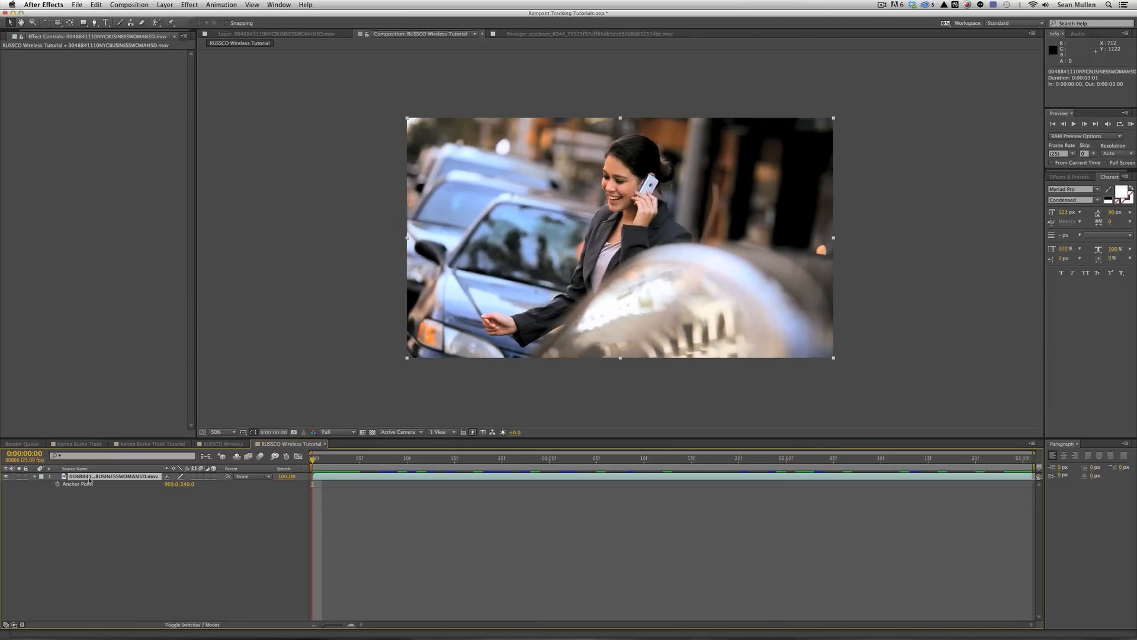
pyautogui.click(215, 4)
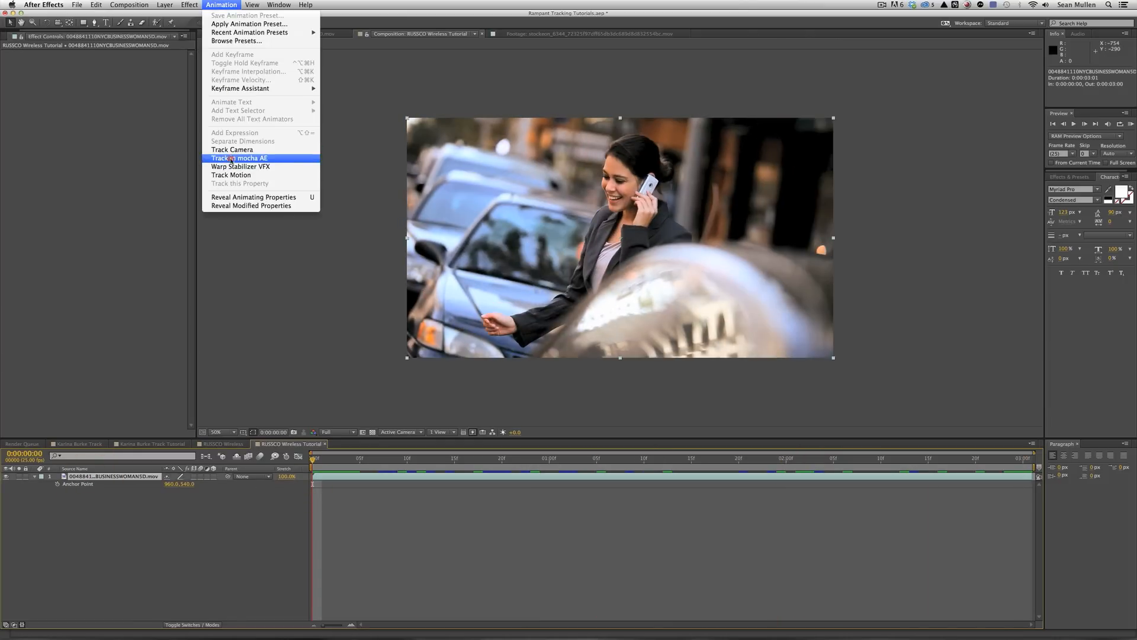
pyautogui.click(252, 158)
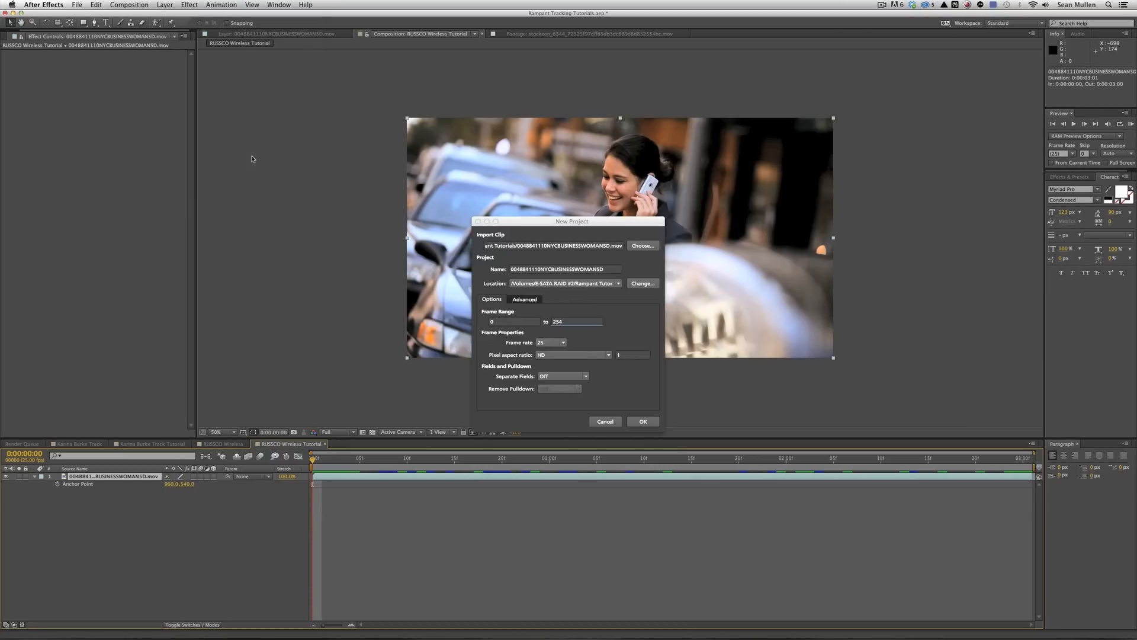
pyautogui.click(585, 220)
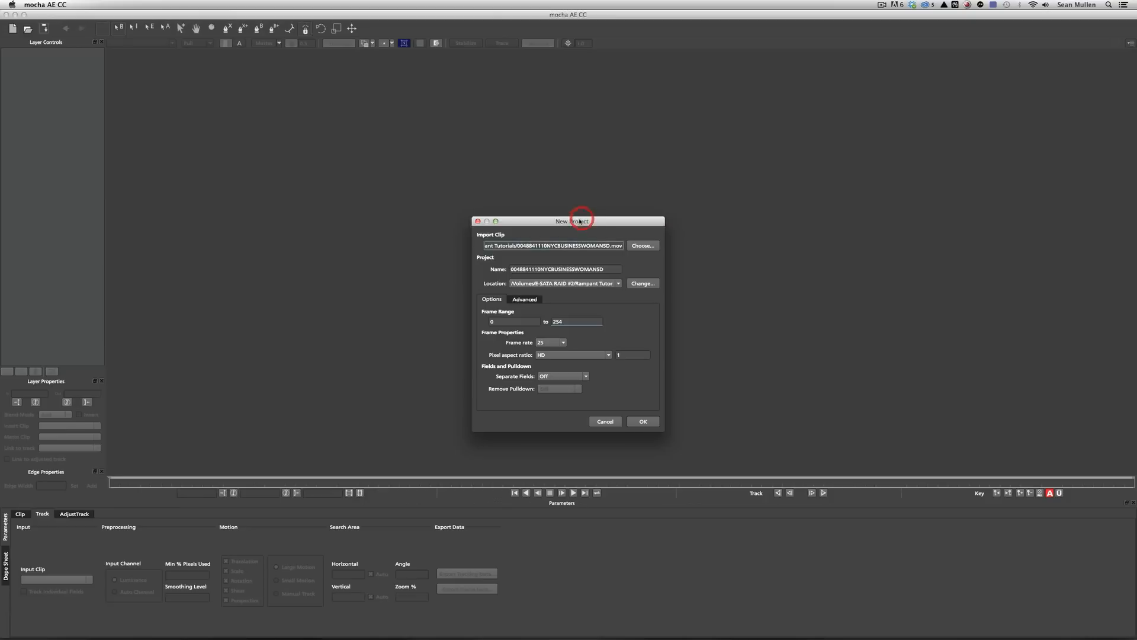
# Confirm the new mocha project, overwrite the existing file, and scrub through the clip.
pyautogui.click(647, 421)
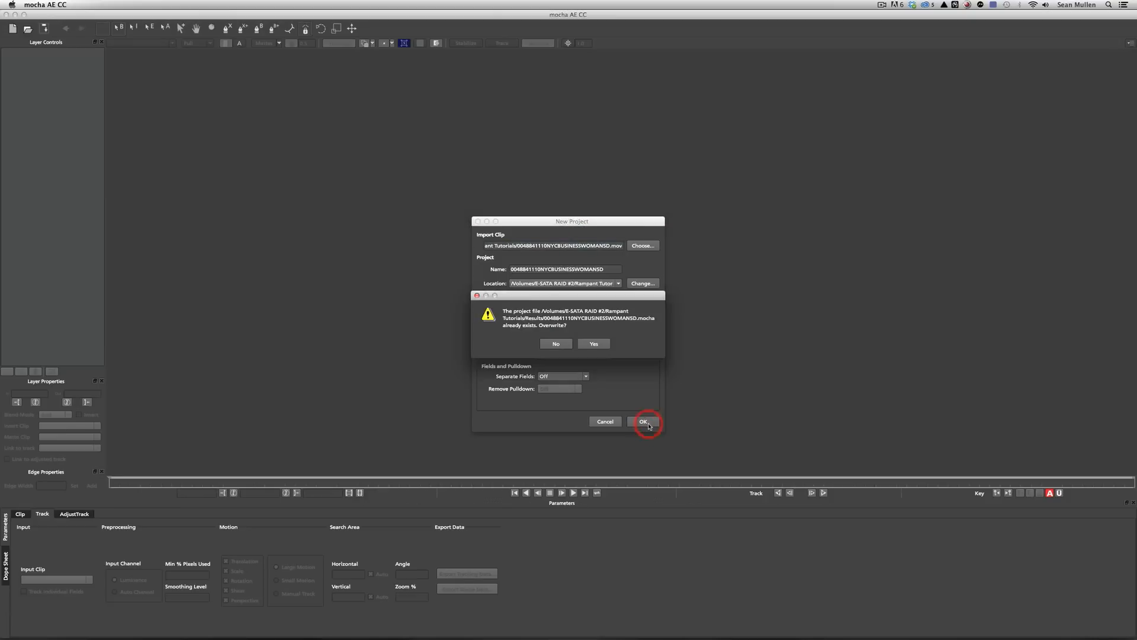
pyautogui.click(592, 342)
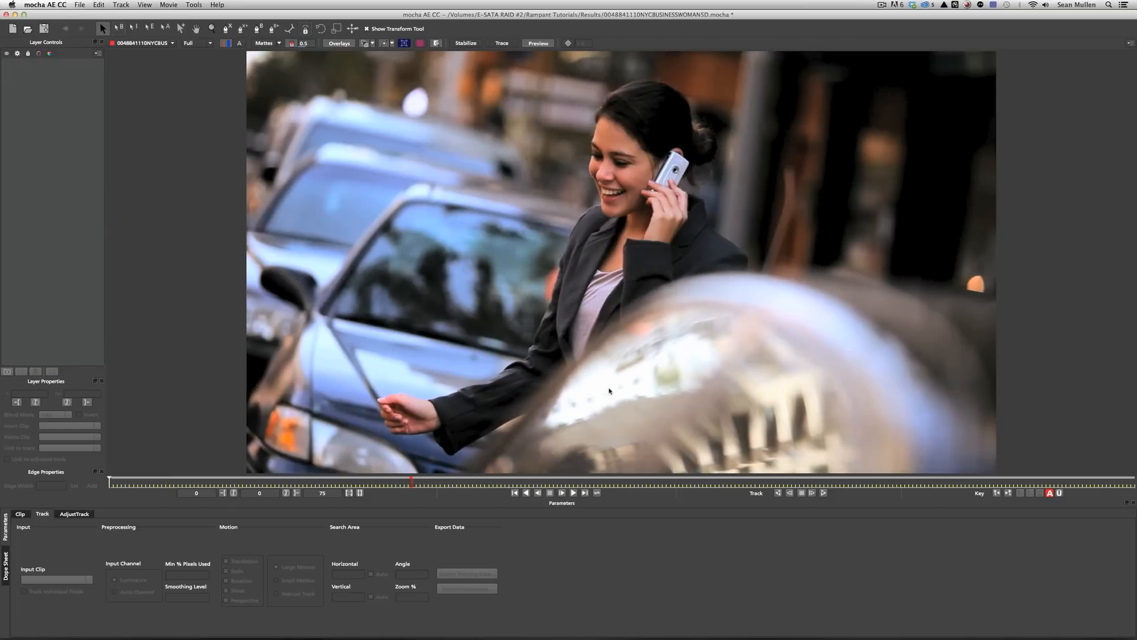
pyautogui.click(284, 482)
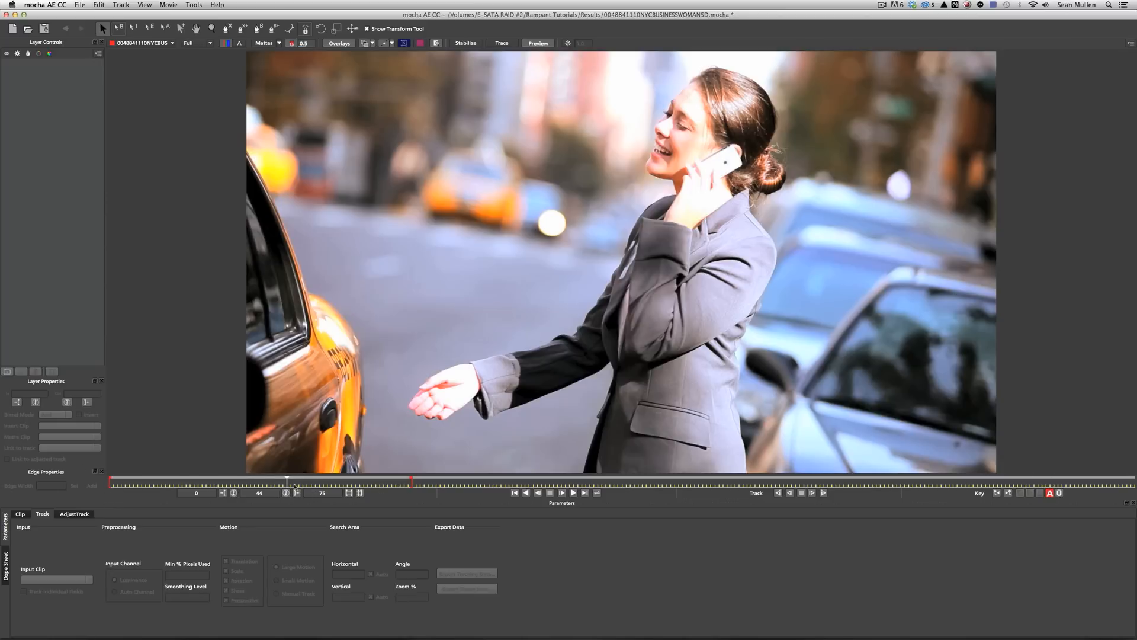
pyautogui.moveTo(288, 483); pyautogui.dragTo(148, 480)
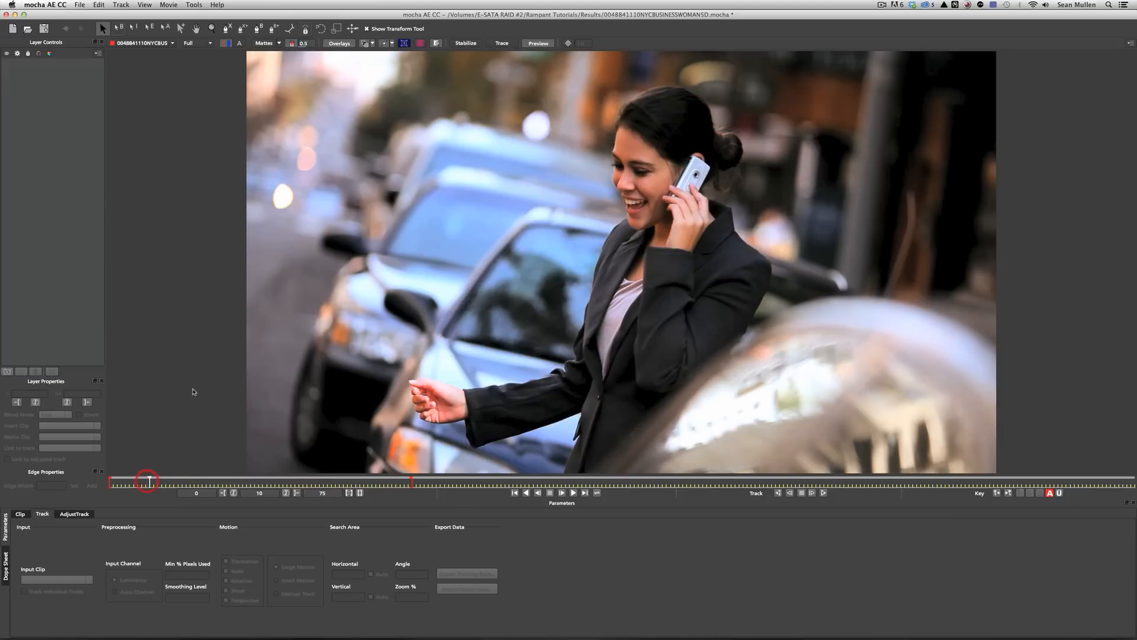
# Zoom in and pan the viewer to centre on the woman's phone.
pyautogui.press('z')
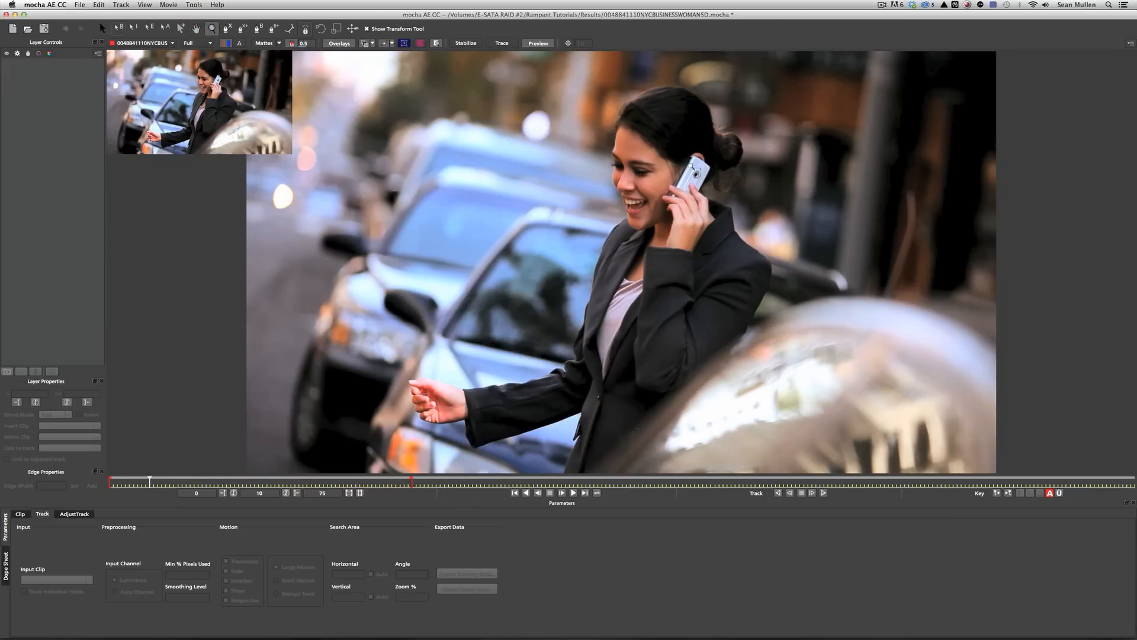
pyautogui.click(708, 134)
pyautogui.hotkey('ctrl', '=')
pyautogui.hotkey('ctrl', '=')
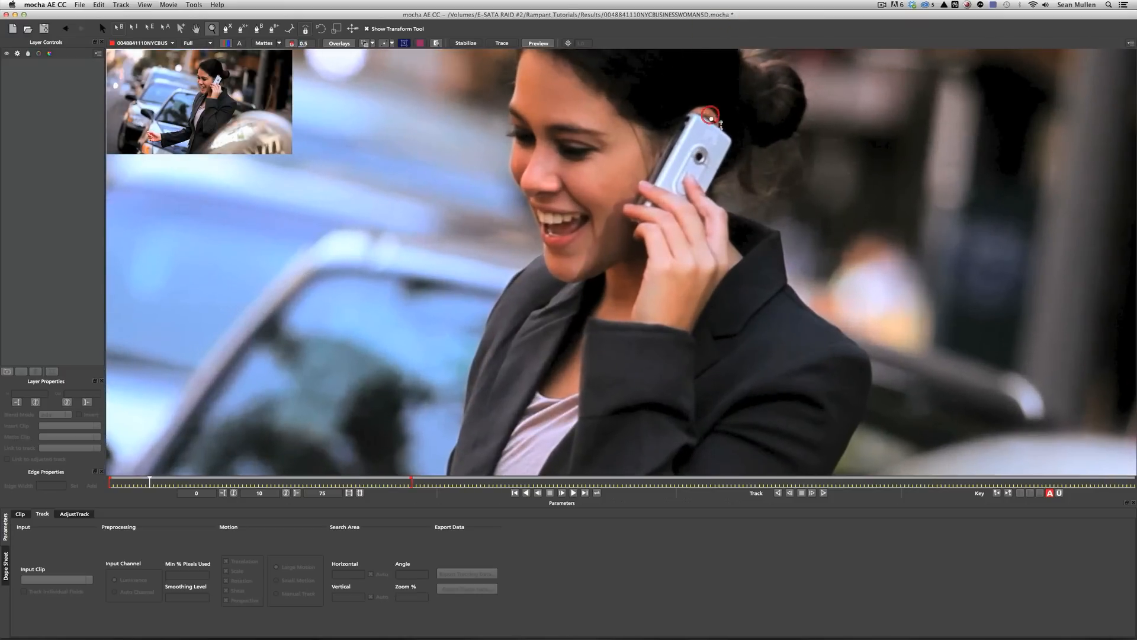
pyautogui.click(196, 28)
pyautogui.moveTo(663, 150); pyautogui.dragTo(610, 187)
pyautogui.click(227, 27)
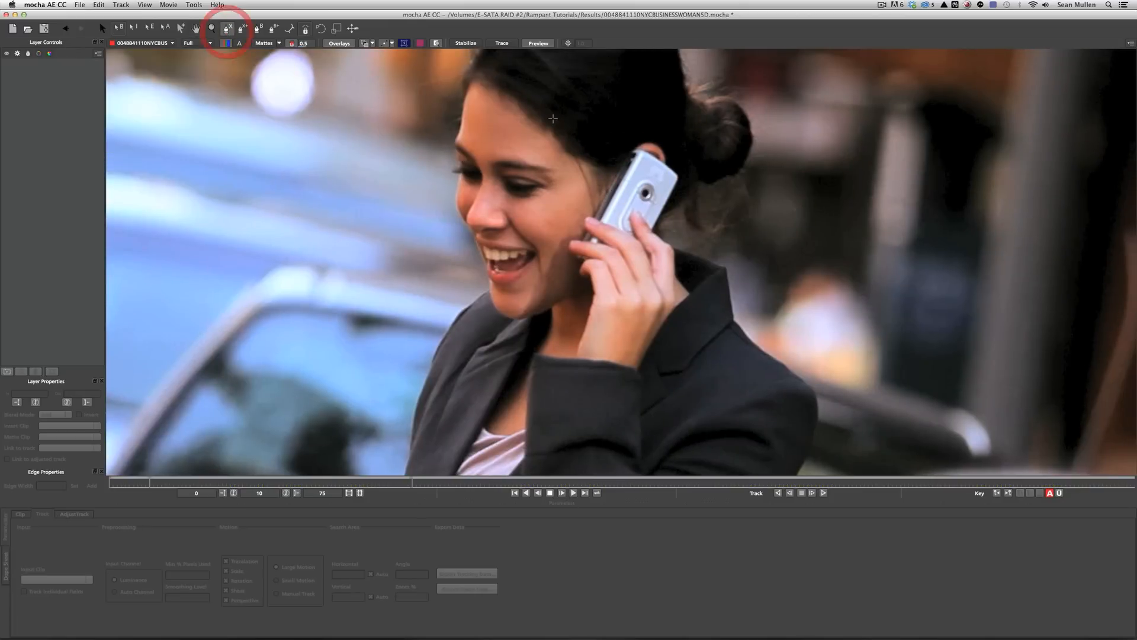
# Place X-spline points up the phone's left edge and across its top to the top-right corner.
pyautogui.click(596, 214)
pyautogui.click(604, 199)
pyautogui.click(614, 178)
pyautogui.click(632, 145)
pyautogui.click(627, 135)
pyautogui.click(651, 136)
pyautogui.click(666, 164)
pyautogui.click(677, 153)
pyautogui.click(693, 172)
# Continue the points down the phone's right edge and across the fingers, then close the shape.
pyautogui.click(691, 188)
pyautogui.click(667, 205)
pyautogui.click(650, 256)
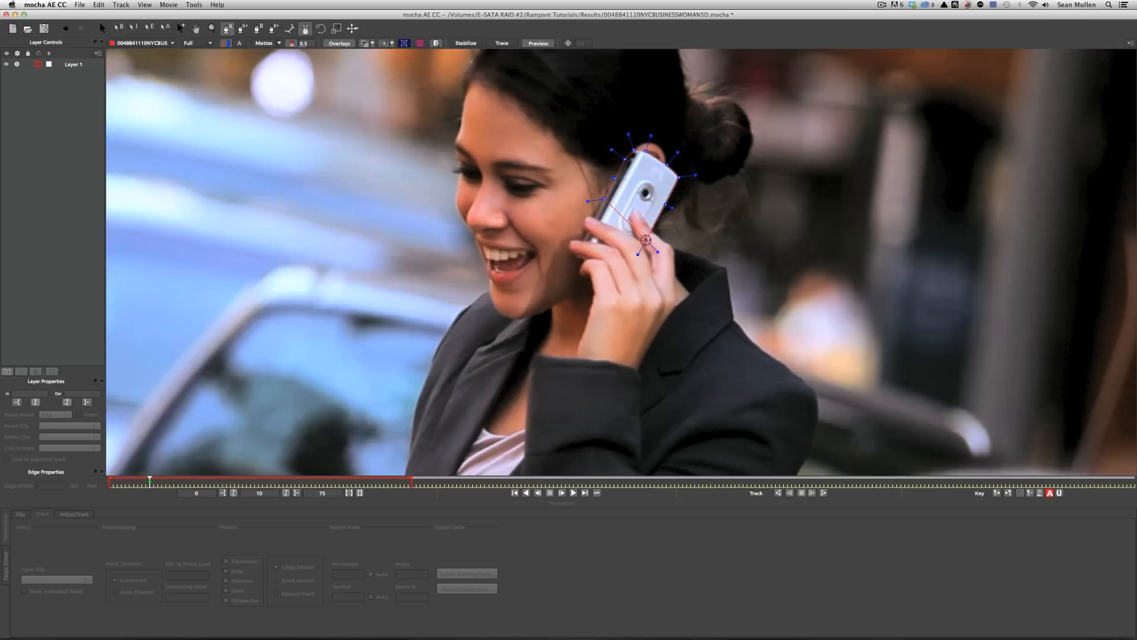
pyautogui.click(637, 271)
pyautogui.click(603, 272)
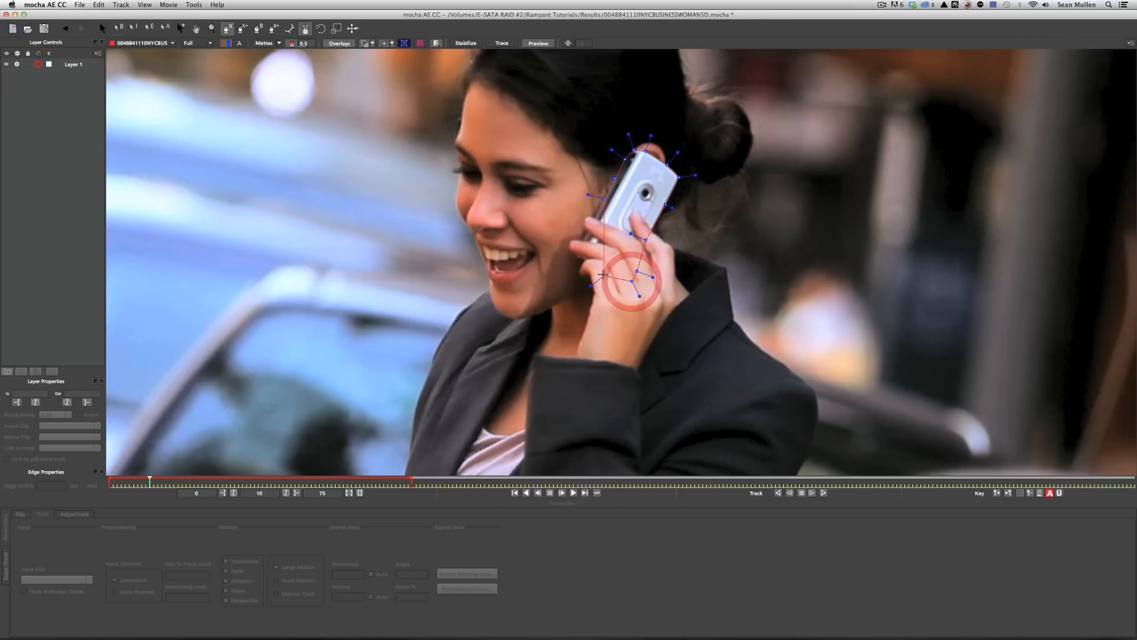
pyautogui.click(583, 259)
pyautogui.click(590, 244)
pyautogui.click(600, 202)
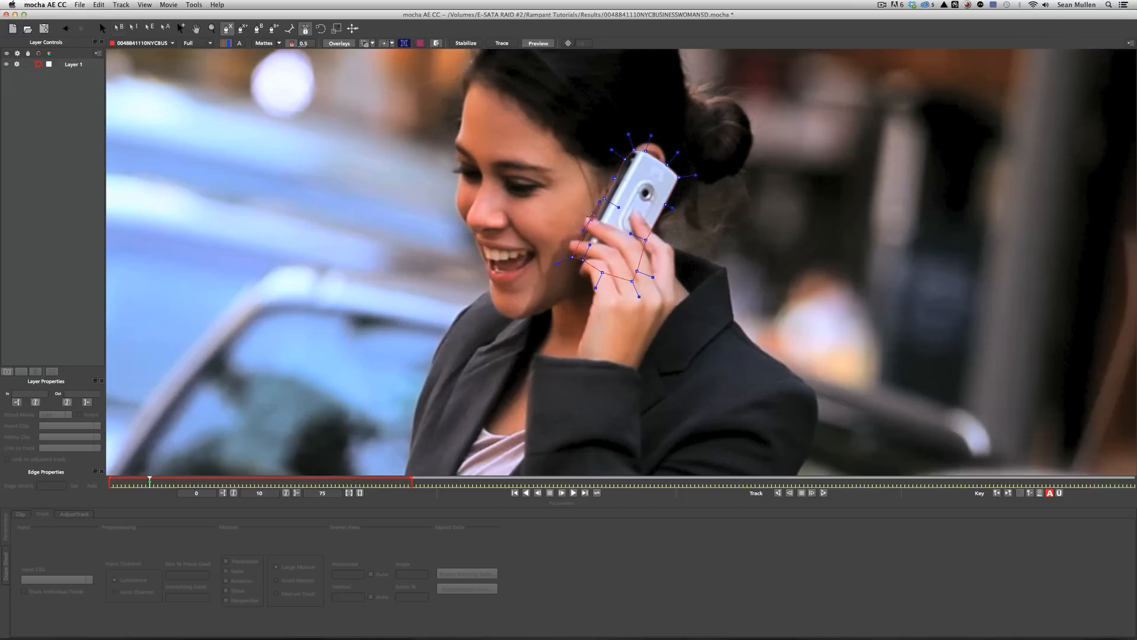
pyautogui.rightClick(592, 216)
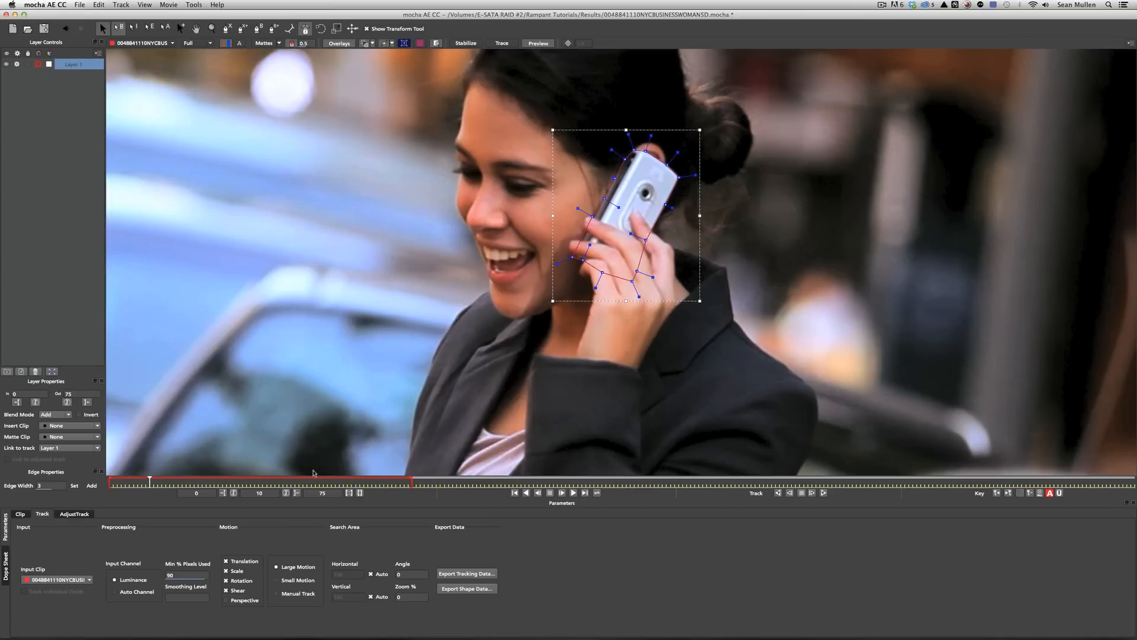
# Track the phone shape forwards through the clip, then backwards from frame 10.
pyautogui.click(823, 492)
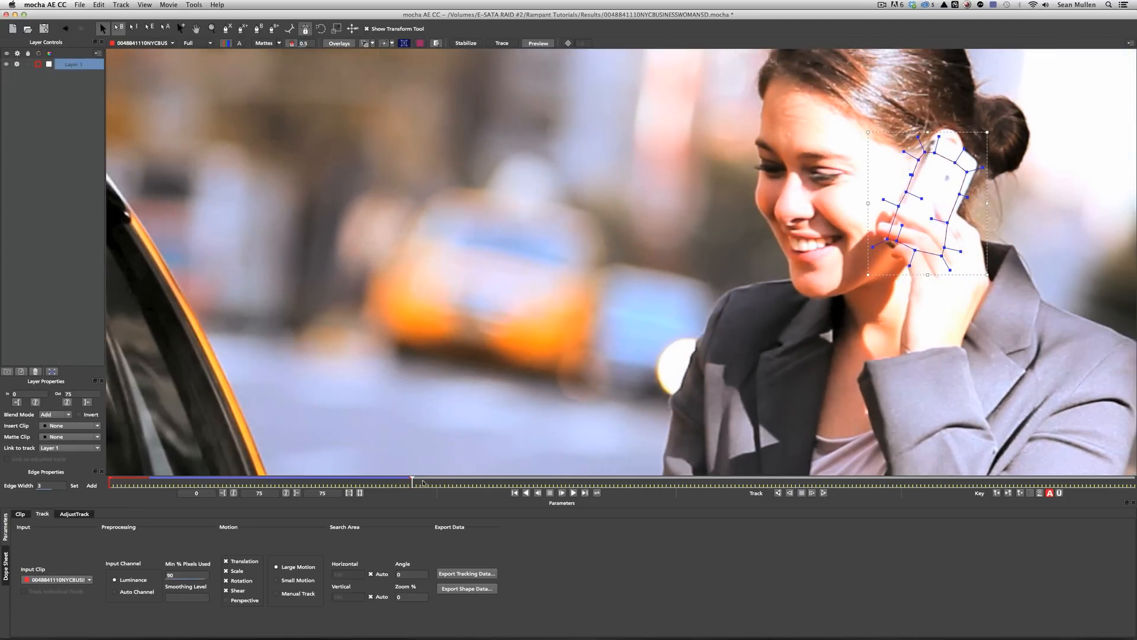
pyautogui.moveTo(412, 480); pyautogui.dragTo(149, 488)
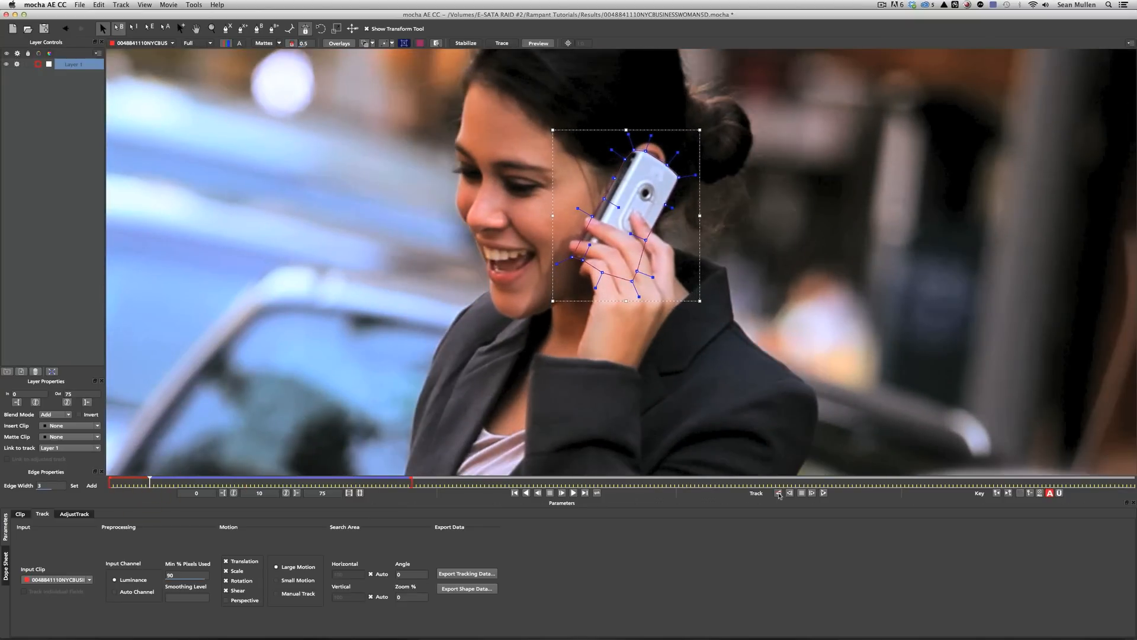
pyautogui.click(779, 493)
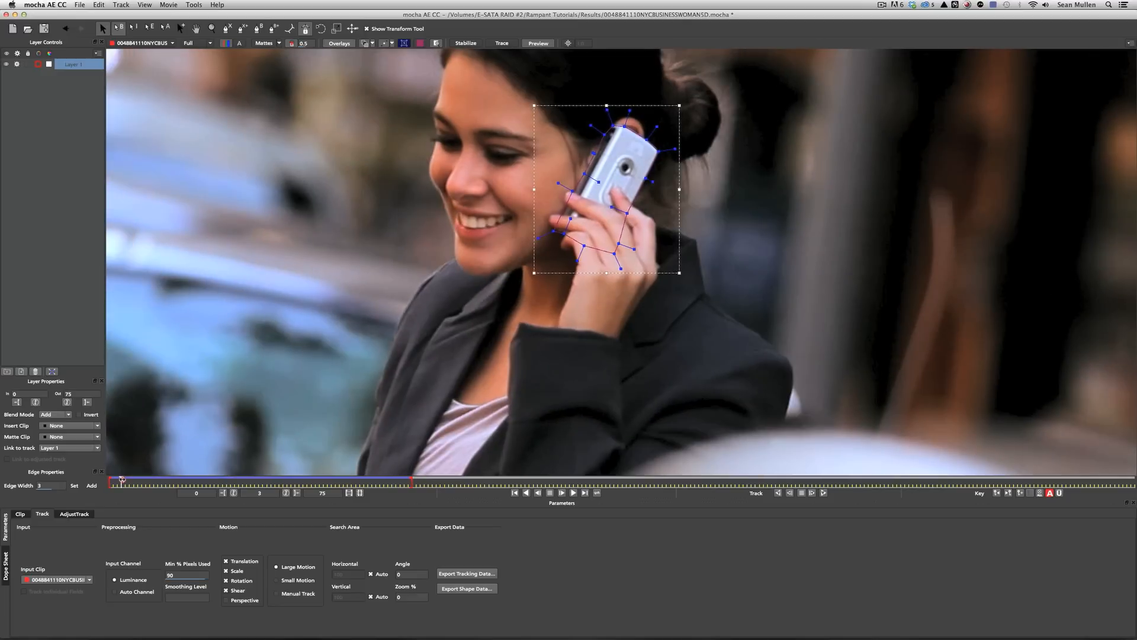
# Scrub from frame 3 through the clip to check the track follows the phone.
pyautogui.click(120, 480)
pyautogui.moveTo(121, 480); pyautogui.dragTo(262, 485)
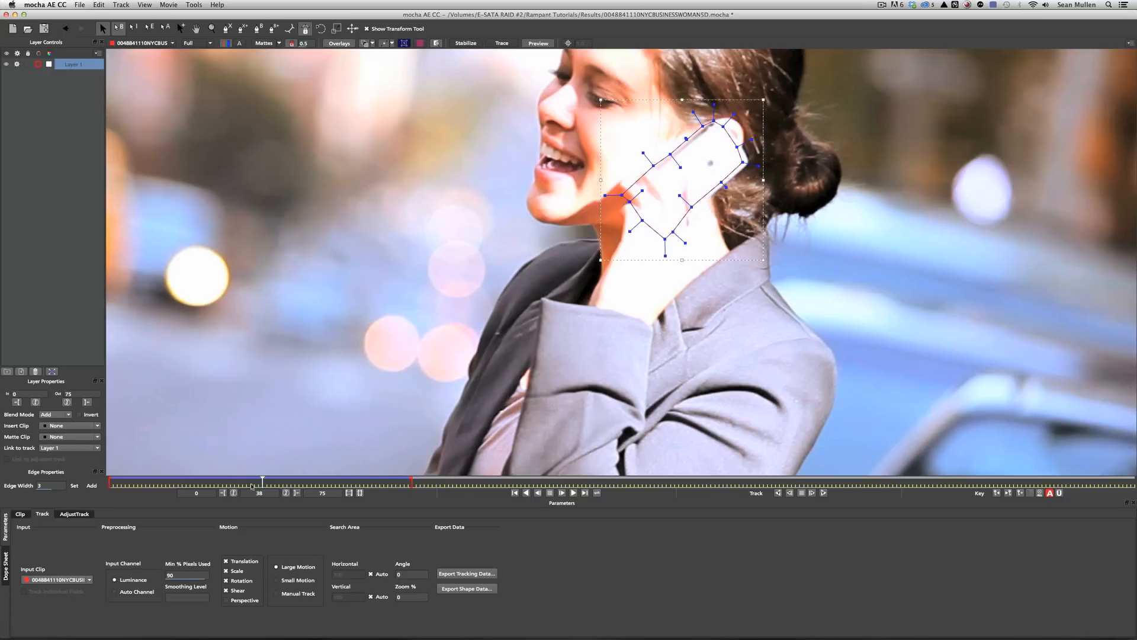
pyautogui.moveTo(263, 481); pyautogui.dragTo(198, 484)
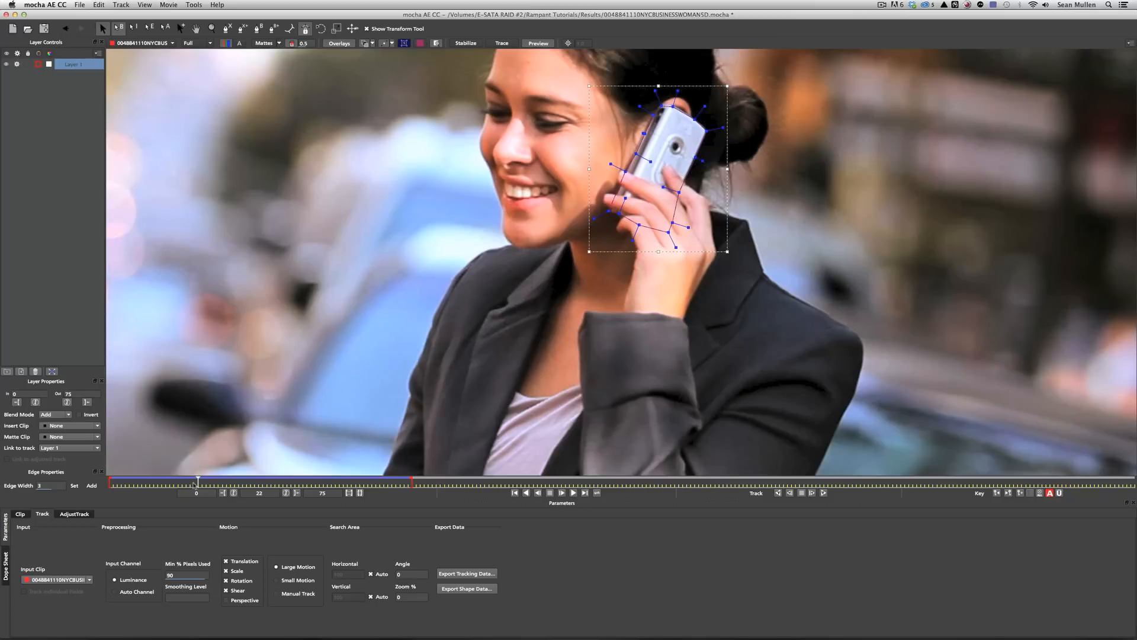
pyautogui.click(73, 426)
pyautogui.click(55, 453)
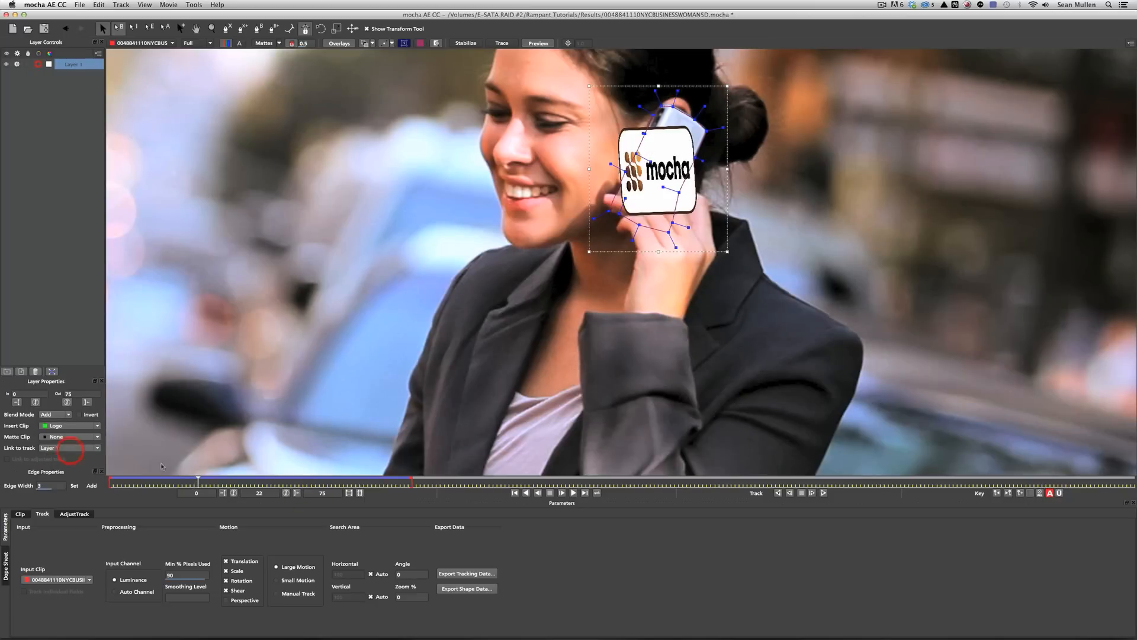
pyautogui.click(573, 492)
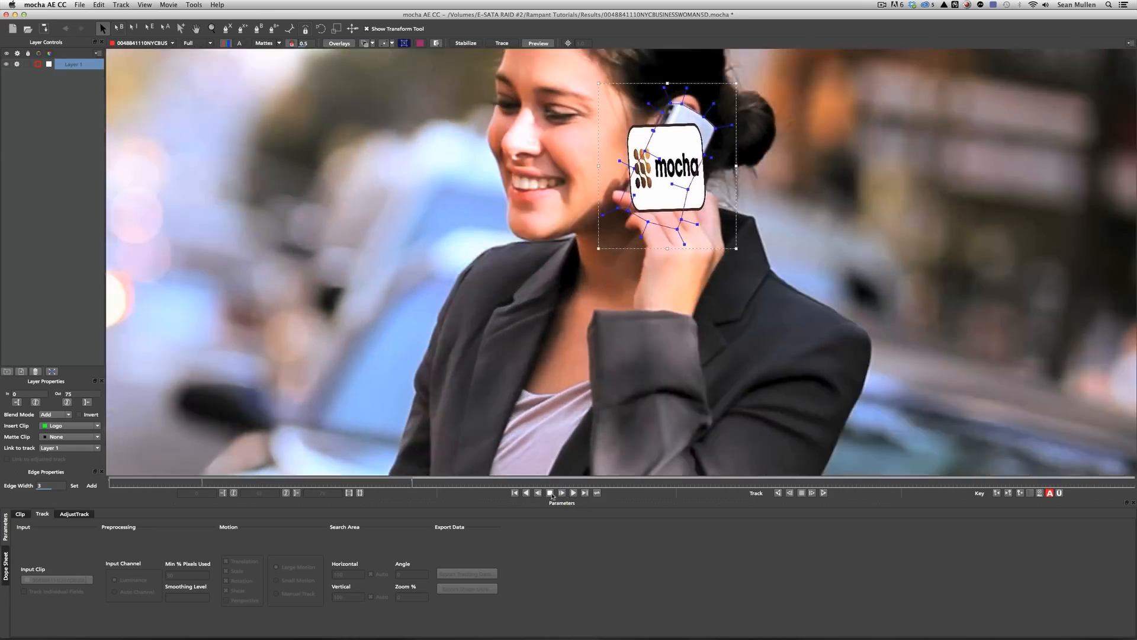
pyautogui.click(549, 492)
pyautogui.click(65, 426)
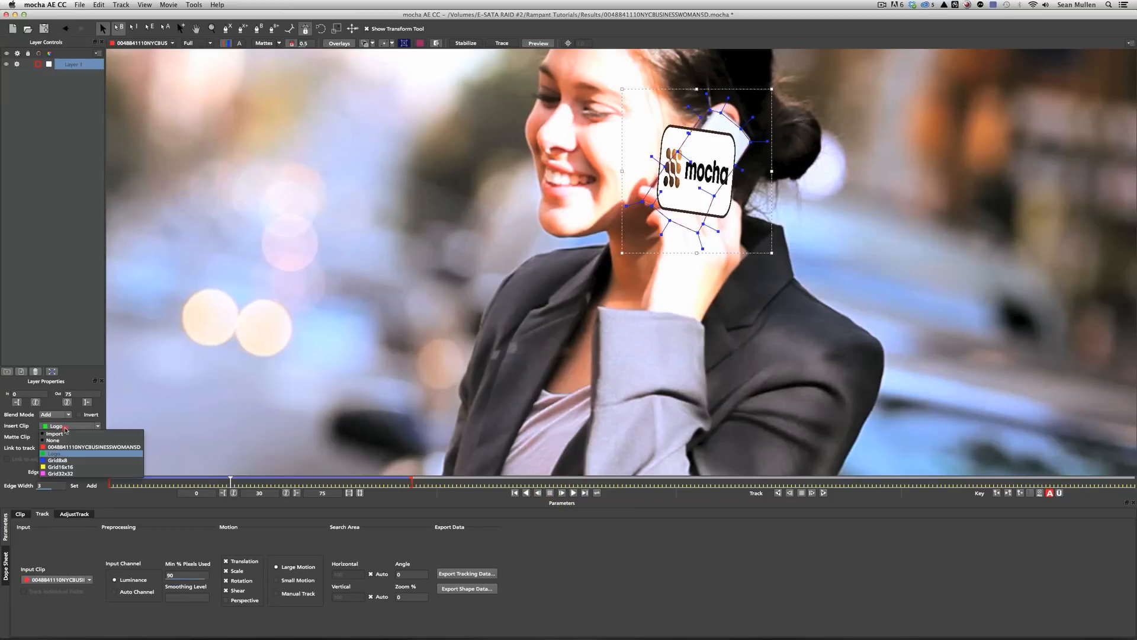
pyautogui.click(65, 441)
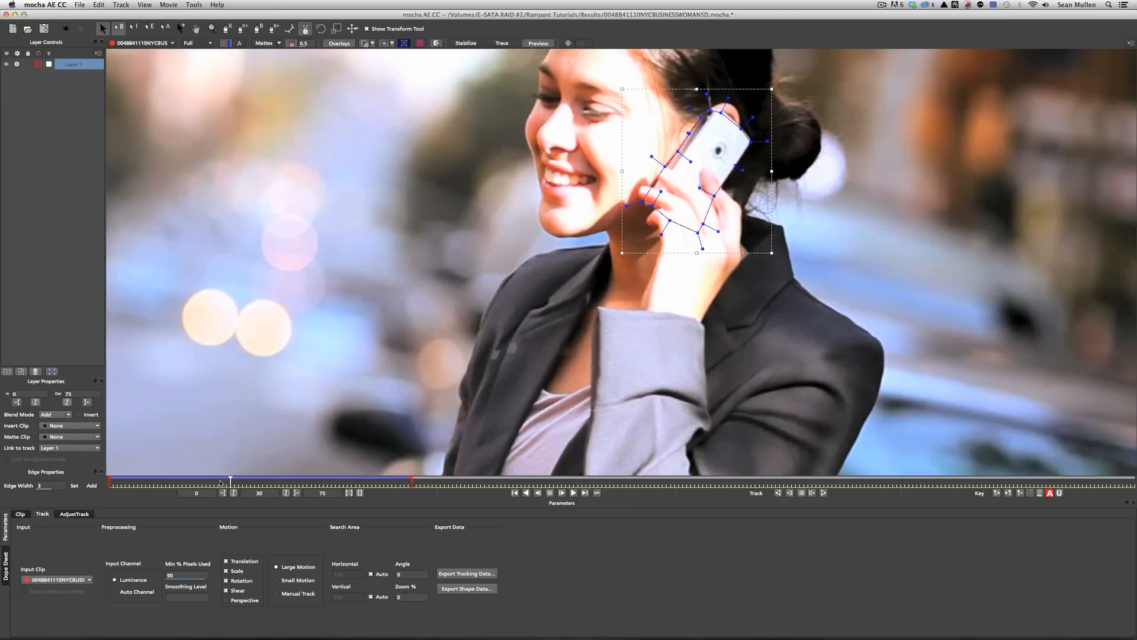
pyautogui.moveTo(231, 479); pyautogui.dragTo(375, 481)
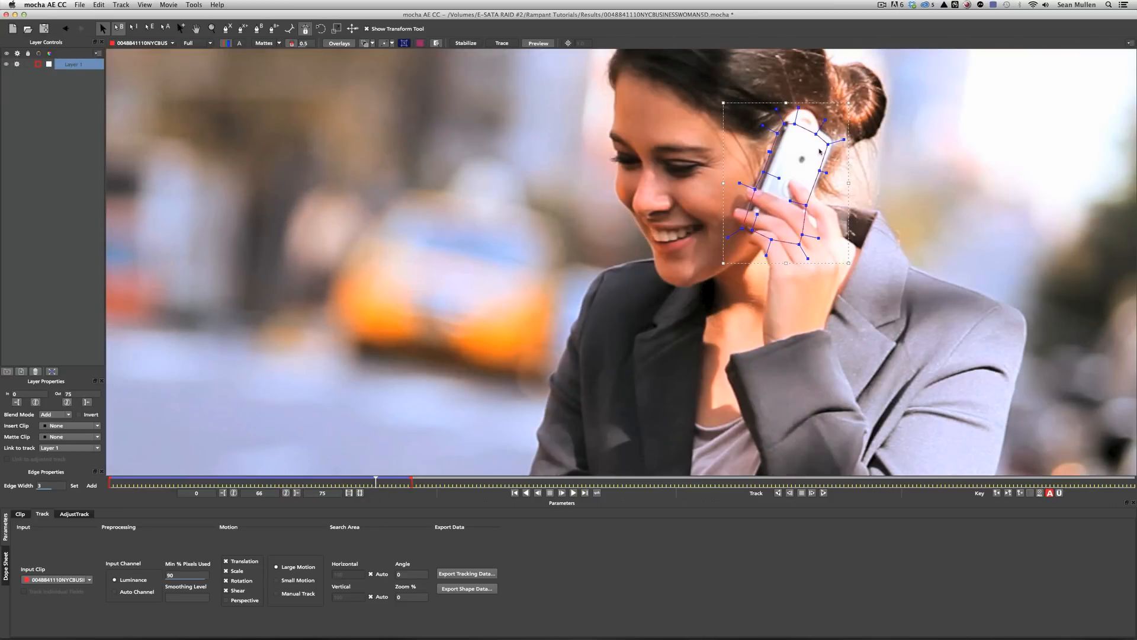
# On frame 67, drag spline points onto the phone's lens area and the fingers, then scrub back to verify.
pyautogui.moveTo(827, 143); pyautogui.dragTo(762, 172)
pyautogui.click(820, 171)
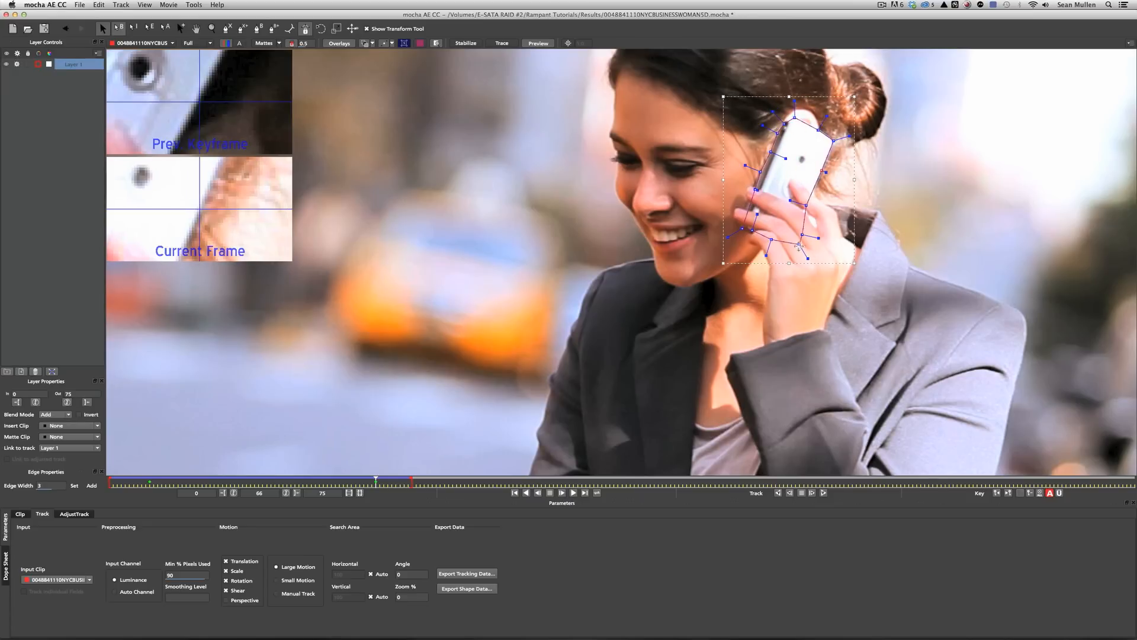
pyautogui.moveTo(799, 247); pyautogui.dragTo(792, 249)
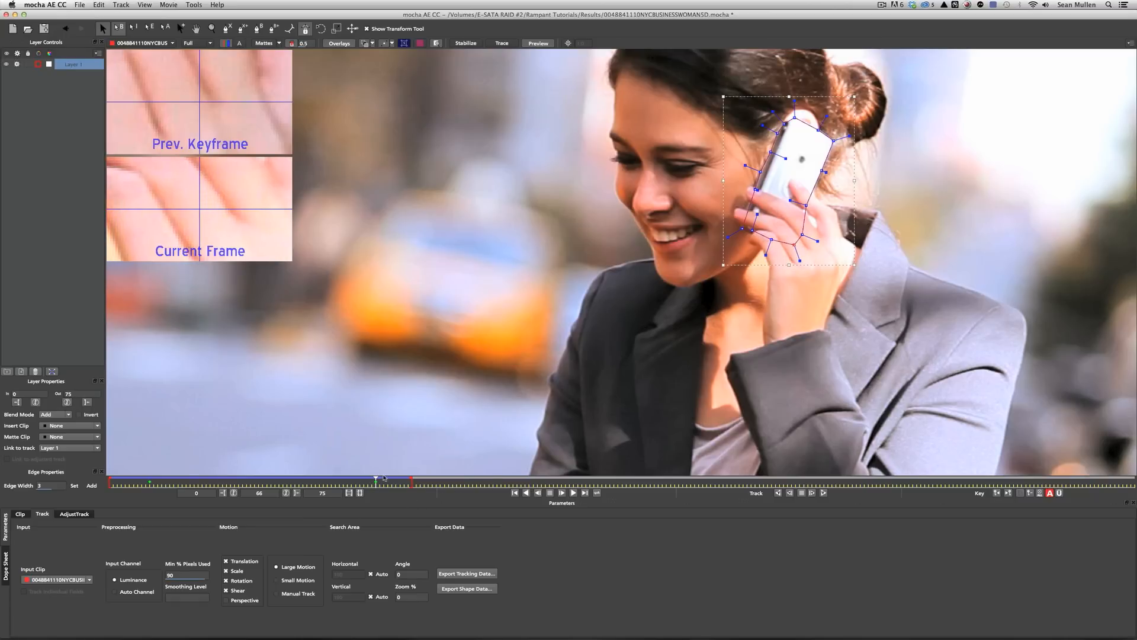
pyautogui.moveTo(376, 478); pyautogui.dragTo(300, 499)
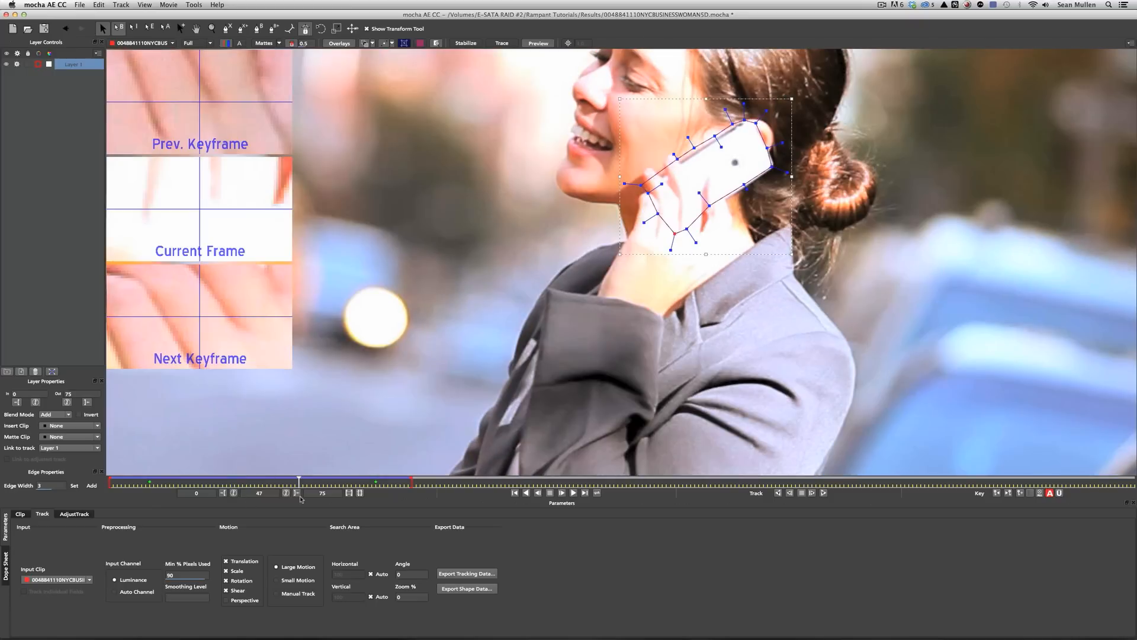
pyautogui.click(50, 425)
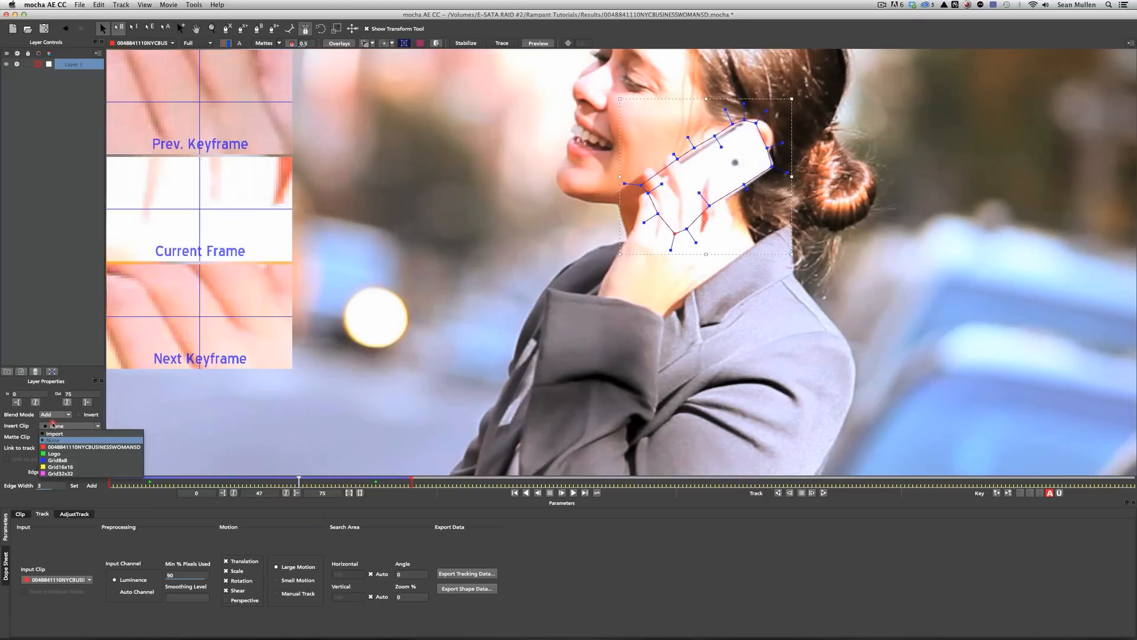
# Preview the Logo insert on the phone, then set Insert Clip back to None.
pyautogui.click(54, 453)
pyautogui.click(573, 494)
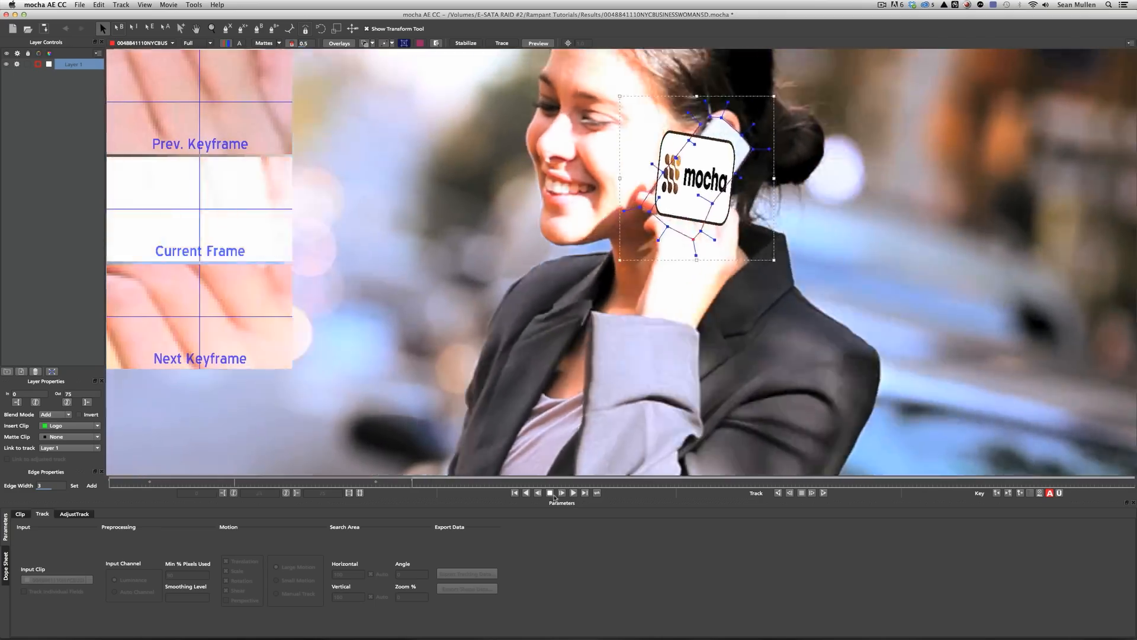
pyautogui.click(550, 493)
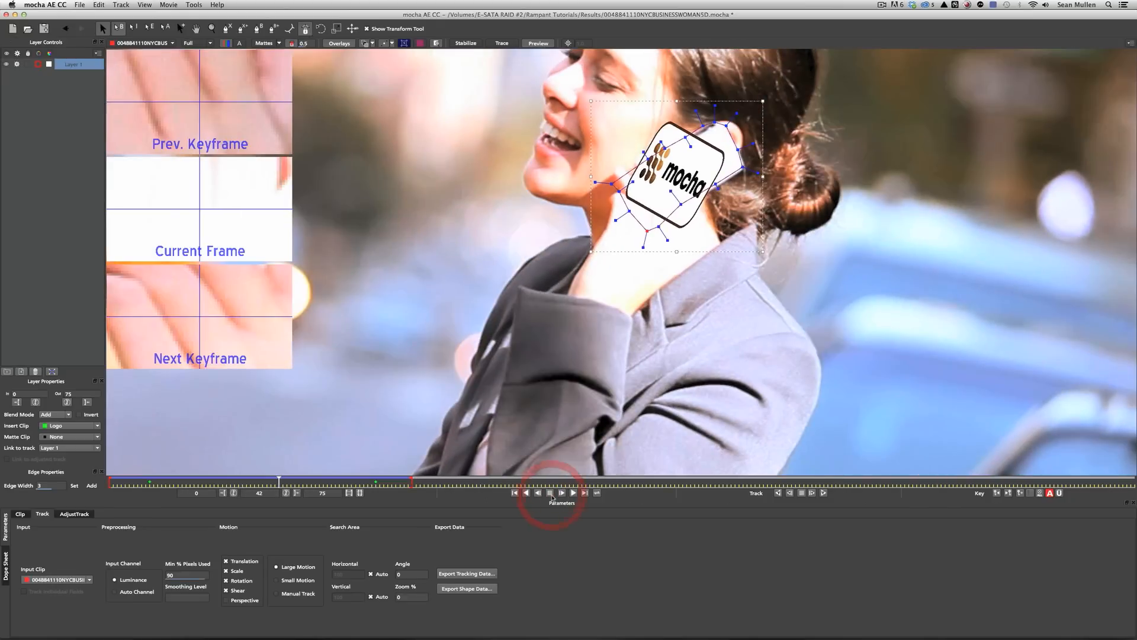
pyautogui.click(49, 427)
pyautogui.click(53, 431)
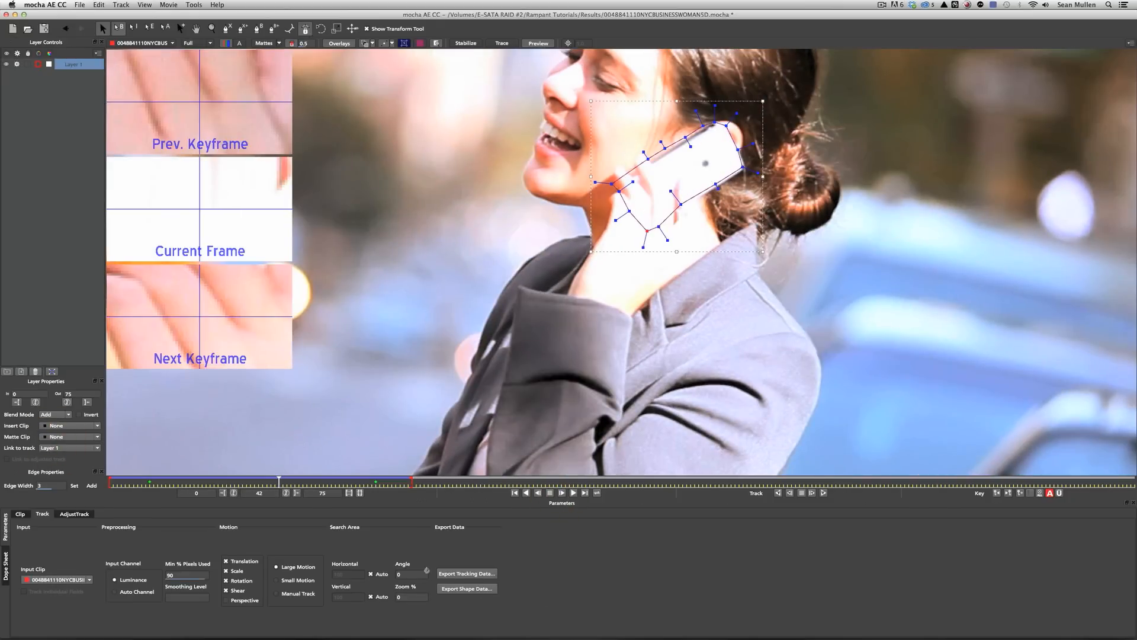
# Copy the track to the clipboard as After Effects Transform Data and return to After Effects.
pyautogui.click(478, 574)
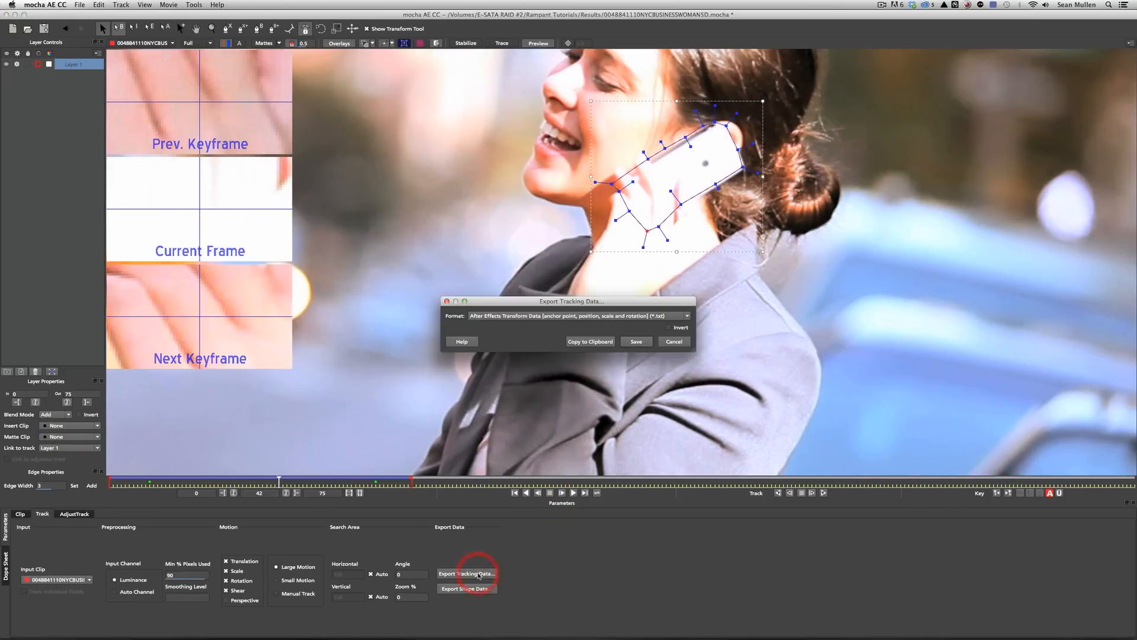
pyautogui.click(507, 316)
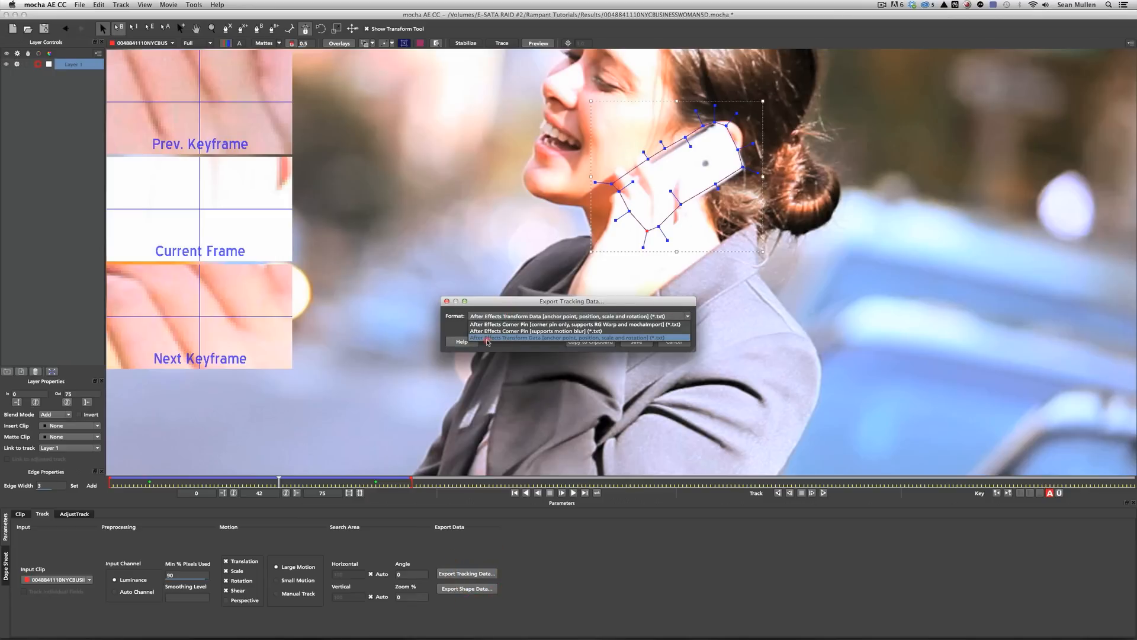
pyautogui.click(548, 337)
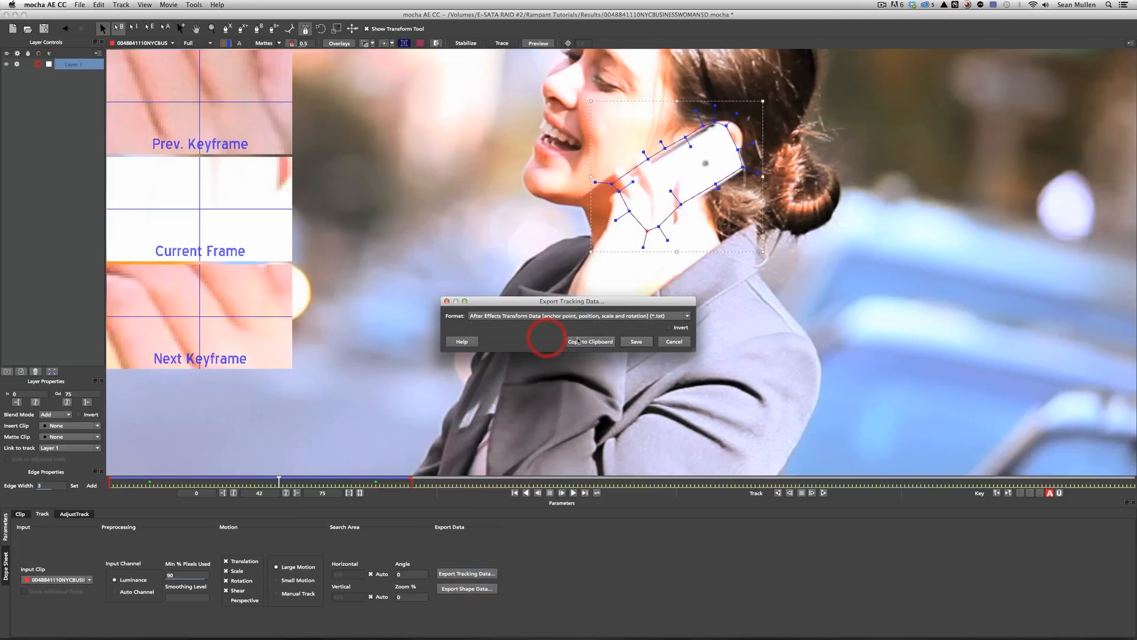
pyautogui.click(590, 342)
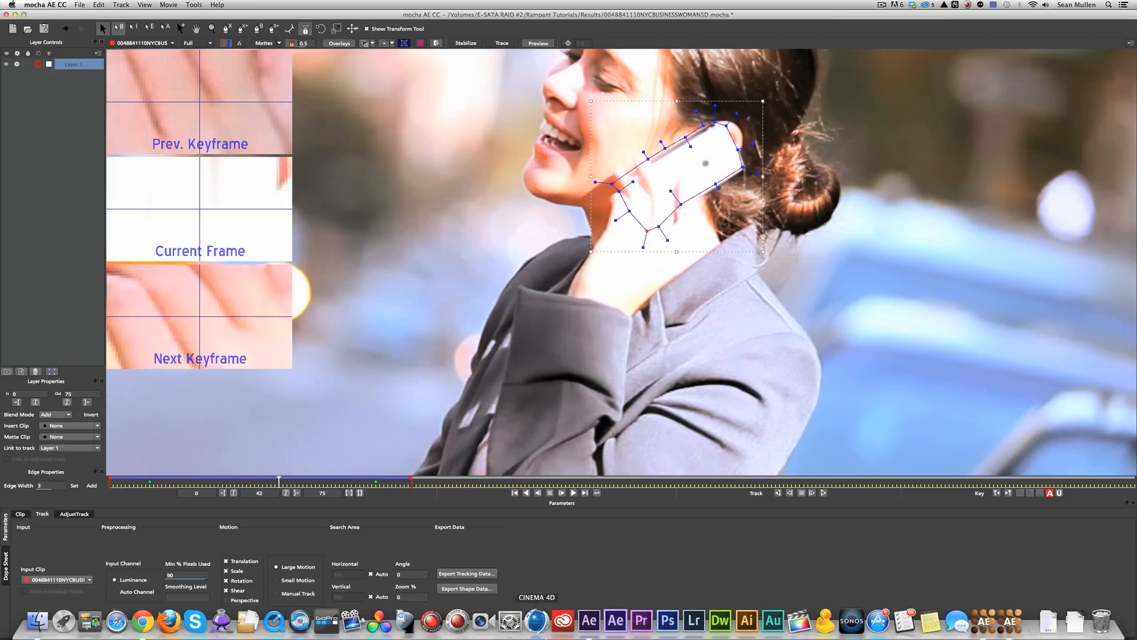
pyautogui.click(581, 619)
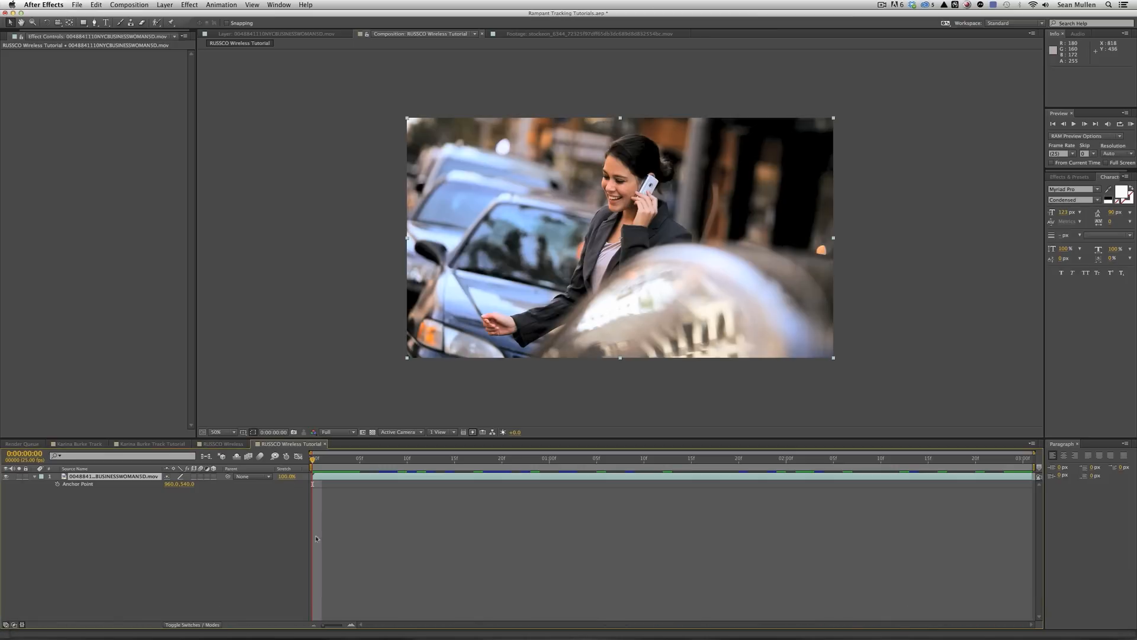
# Scrub the footage, return to the first frame, and deselect the footage layer.
pyautogui.moveTo(380, 472); pyautogui.dragTo(496, 463)
pyautogui.press('Home')
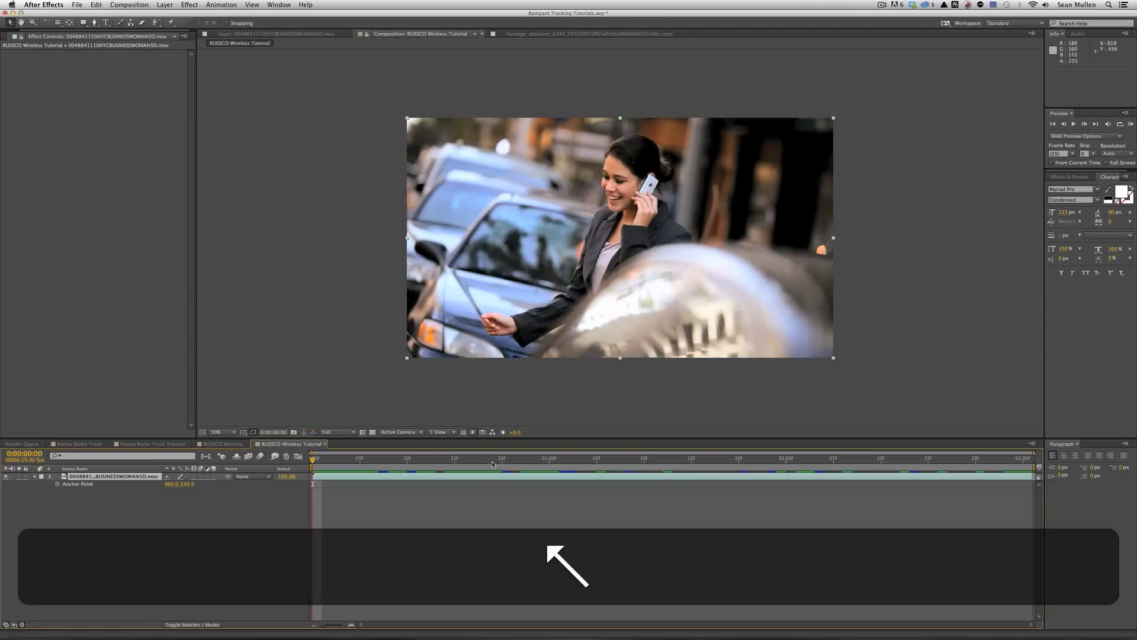
pyautogui.click(492, 463)
pyautogui.press('Home')
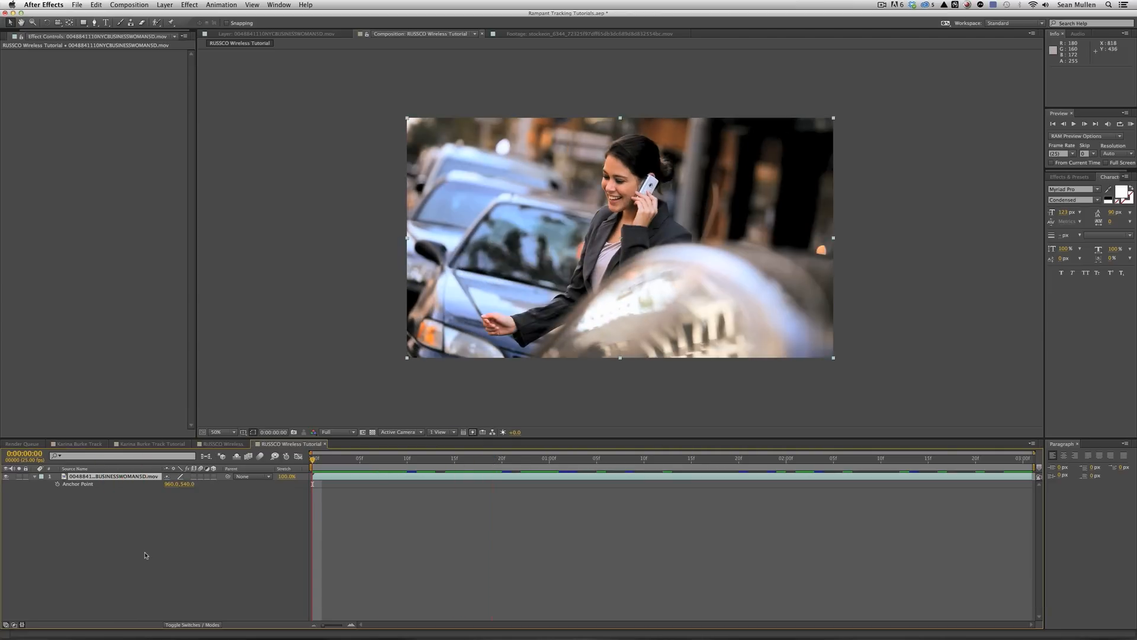
pyautogui.click(127, 537)
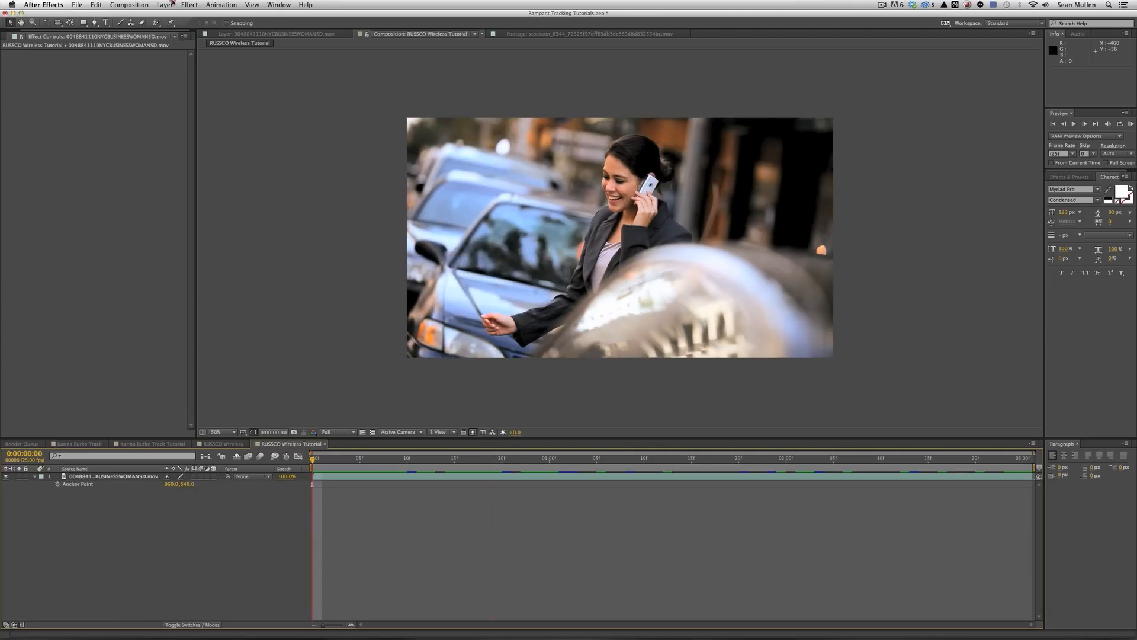
# Create Null 10 as a new null object, paste the mocha tracking keyframes onto it, and preview its motion.
pyautogui.click(172, 5)
pyautogui.moveTo(178, 20)
pyautogui.click(331, 54)
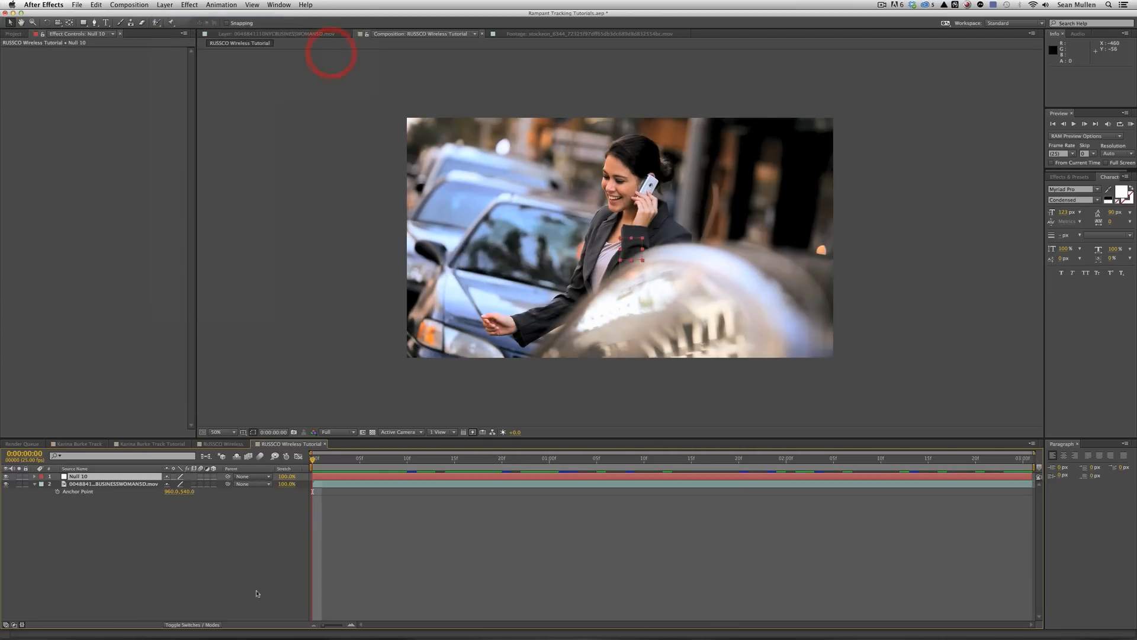
pyautogui.press('super+v')
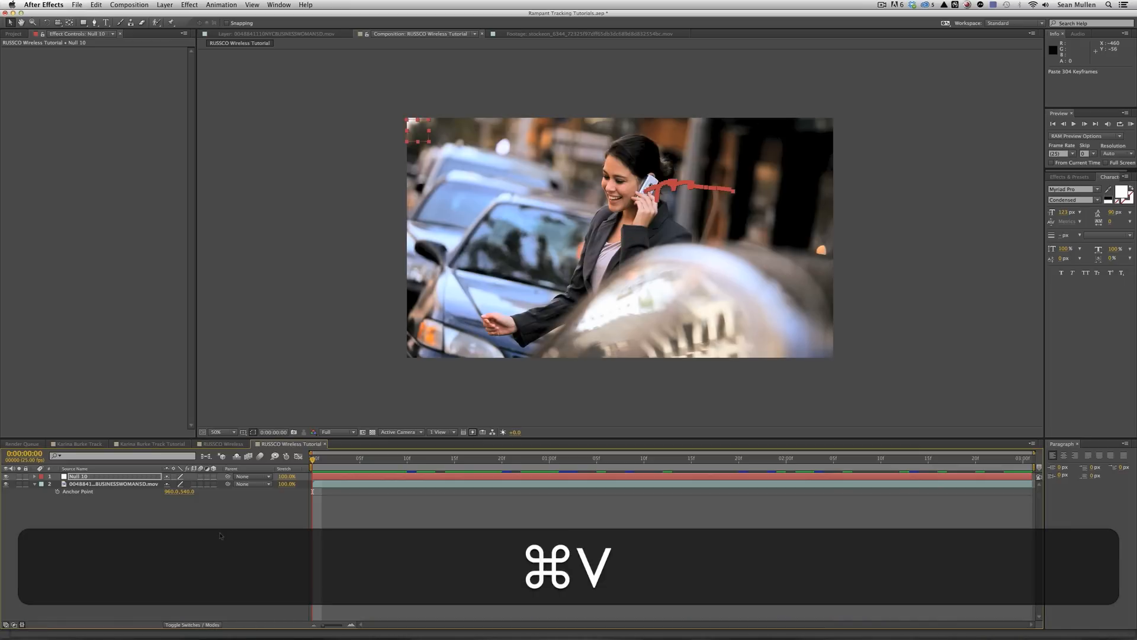
pyautogui.click(208, 543)
pyautogui.press('space')
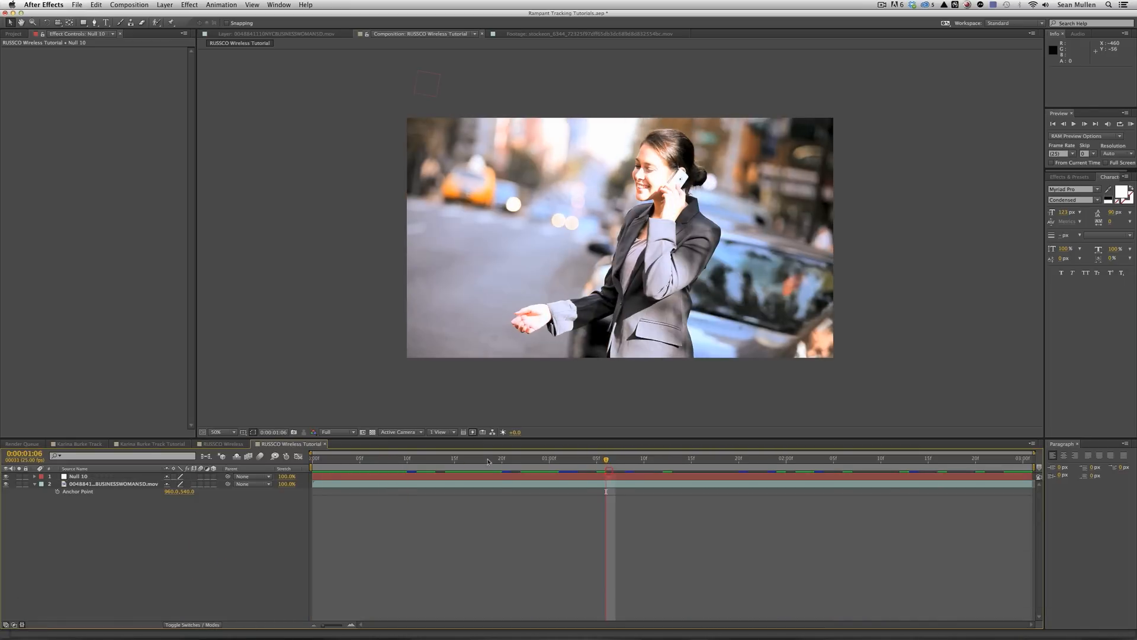
pyautogui.click(78, 476)
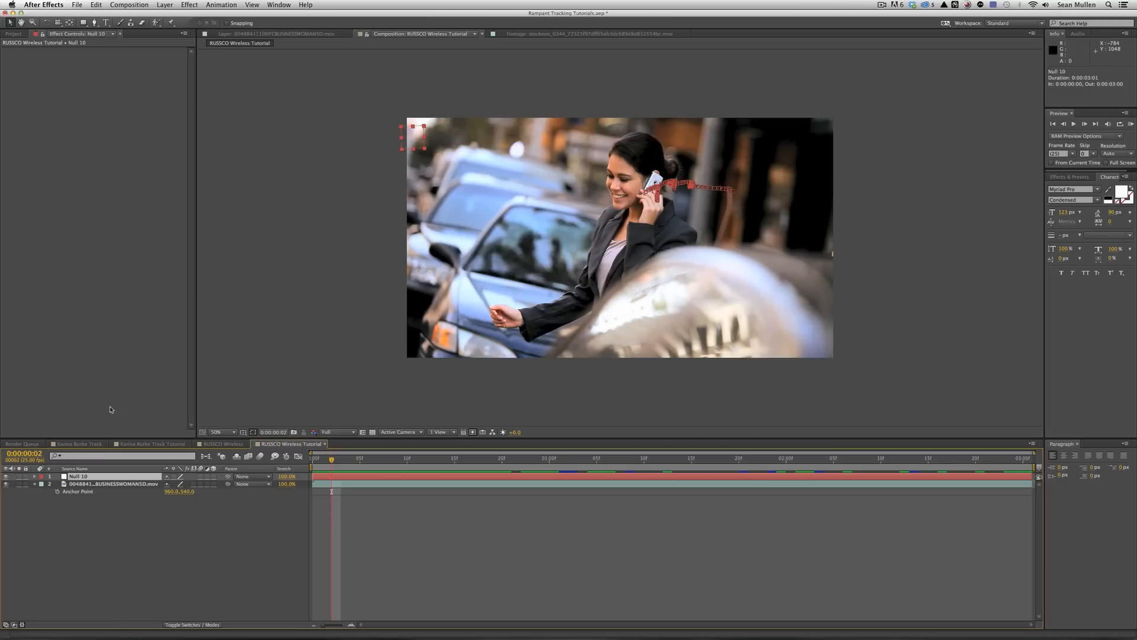
pyautogui.click(92, 531)
pyautogui.click(106, 22)
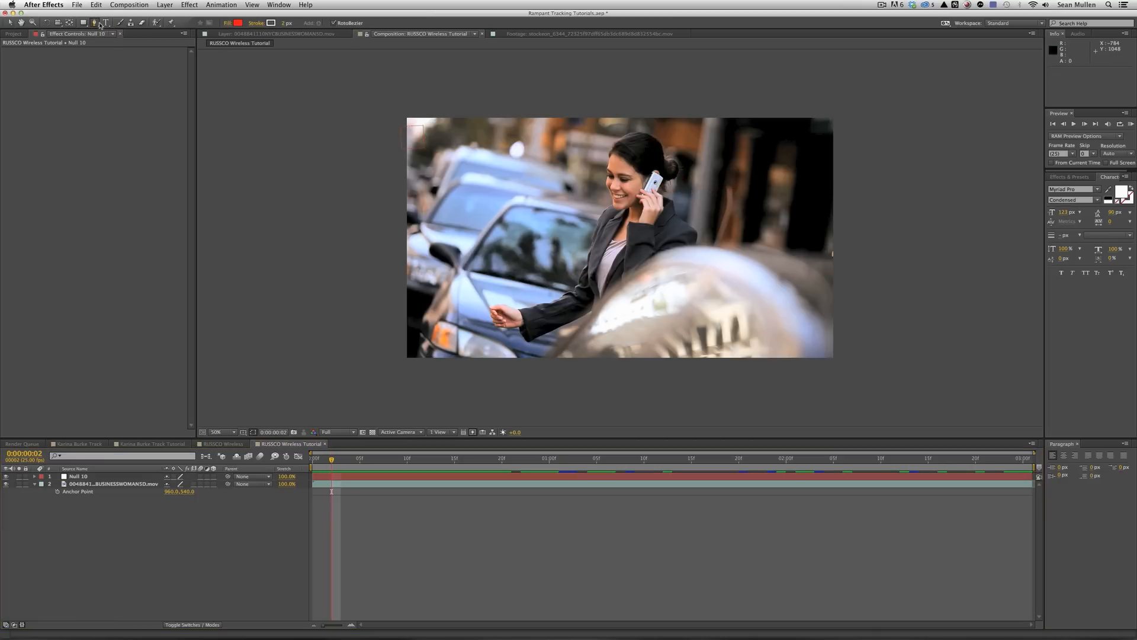
# Type a RUSSCO text layer over the footage and set its font style to Semibold.
pyautogui.click(525, 213)
pyautogui.write('RUSSCO')
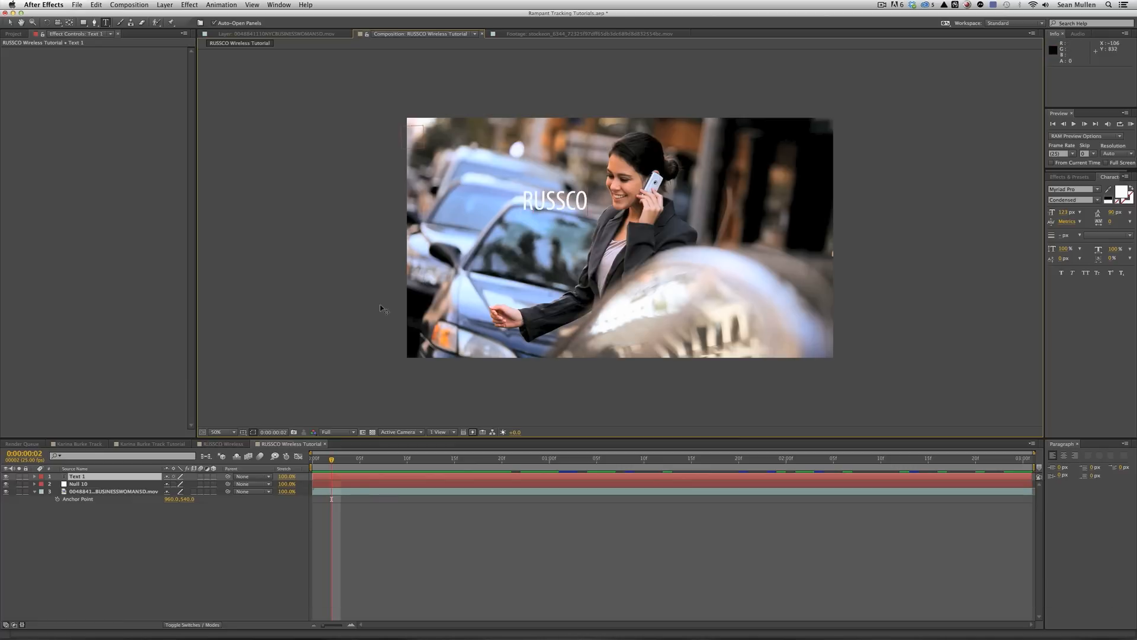
pyautogui.click(119, 475)
pyautogui.click(1073, 199)
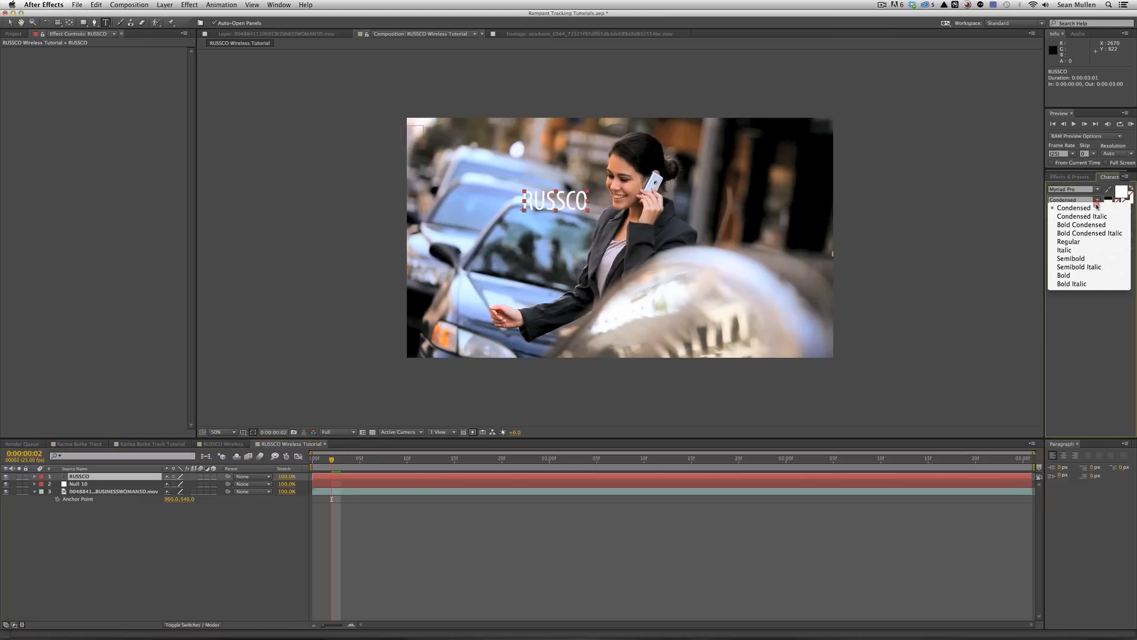
pyautogui.click(1083, 259)
# Pick-whip the RUSSCO layer's parent to Null 10 and play the composition.
pyautogui.click(125, 536)
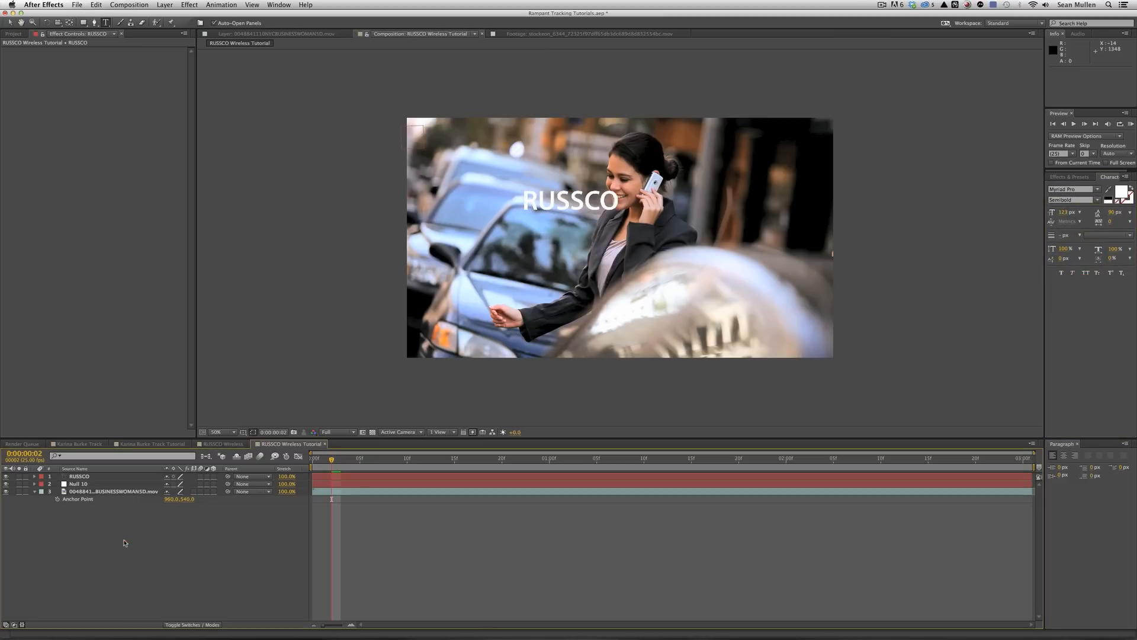
pyautogui.click(97, 477)
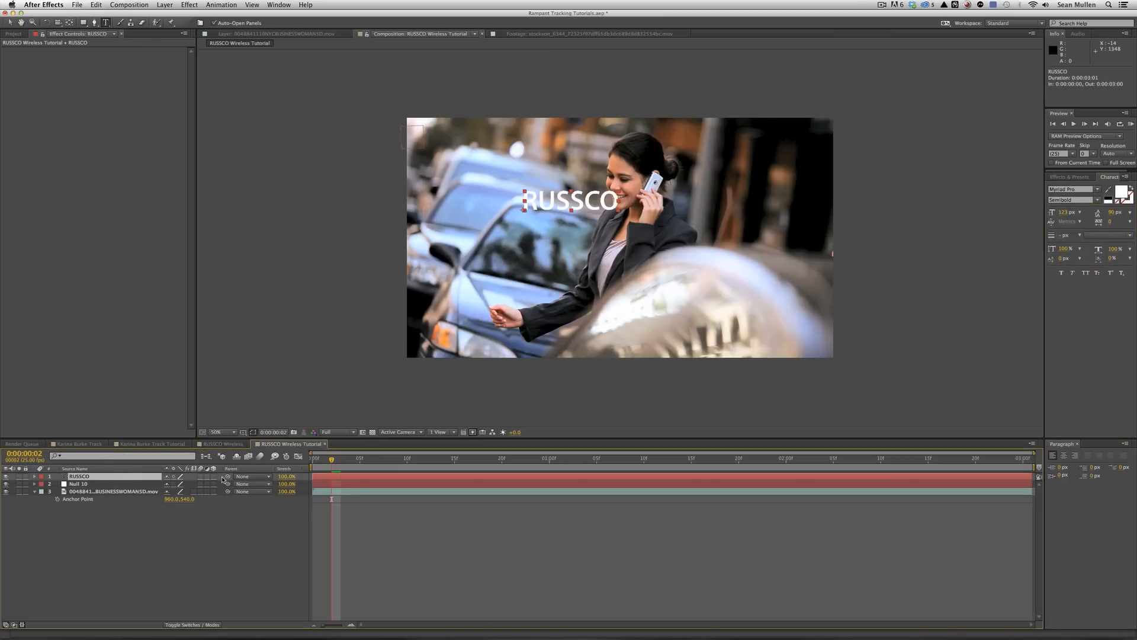
pyautogui.moveTo(227, 477); pyautogui.dragTo(71, 483)
pyautogui.press('space')
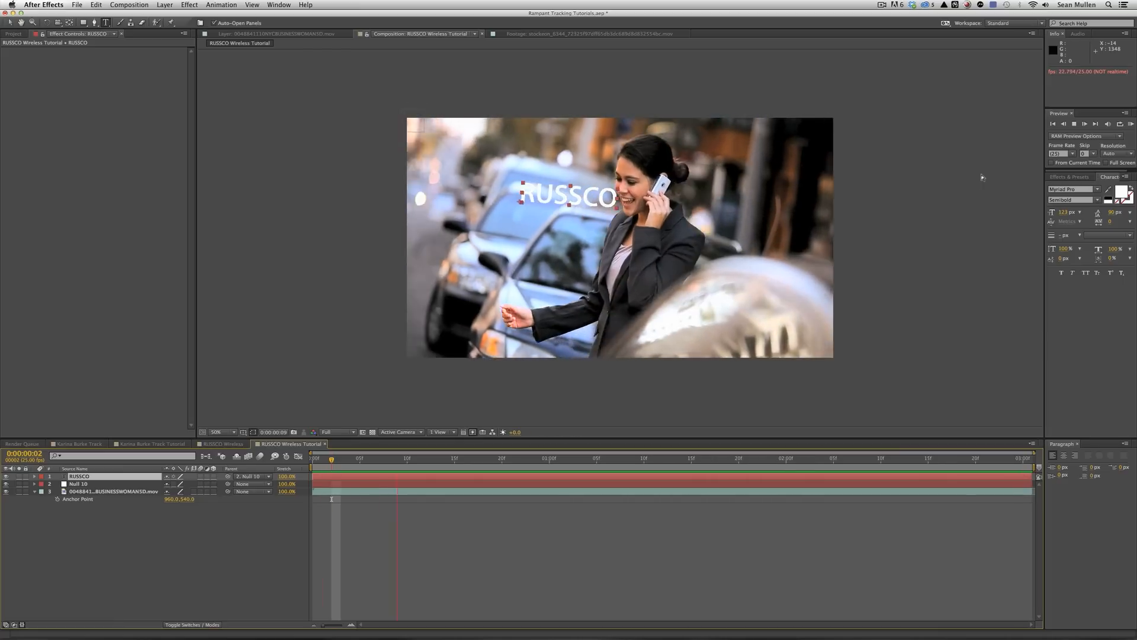
# Delete all of Null 10's Anchor Point keyframes and run a RAM preview.
pyautogui.press('space')
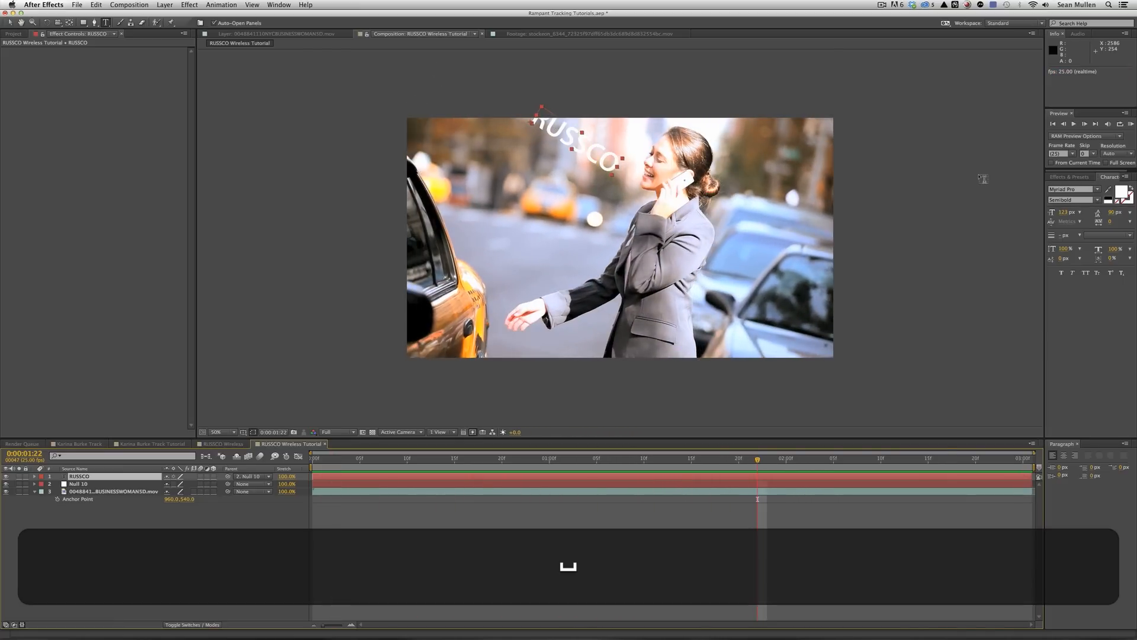
pyautogui.click(86, 485)
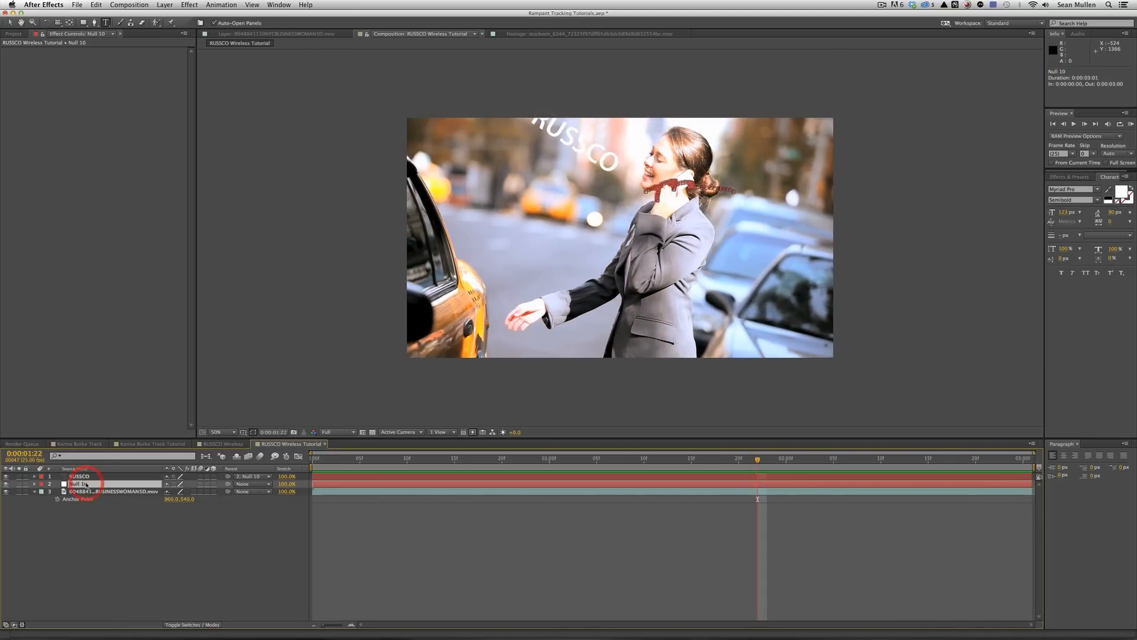
pyautogui.press('a')
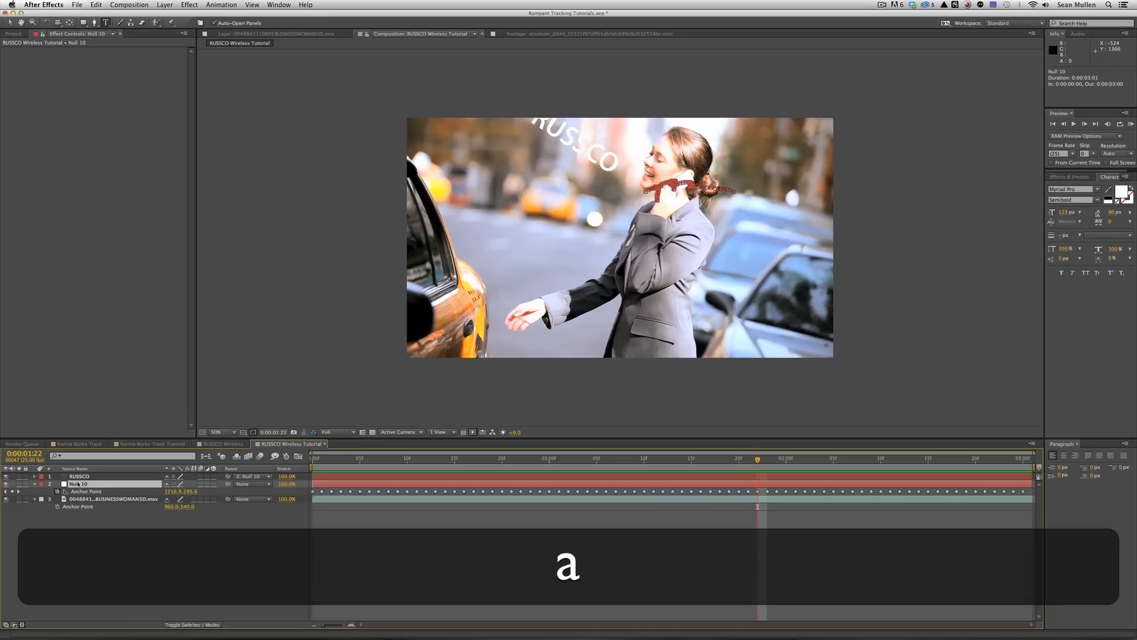
pyautogui.click(83, 491)
pyautogui.press('BackSpace')
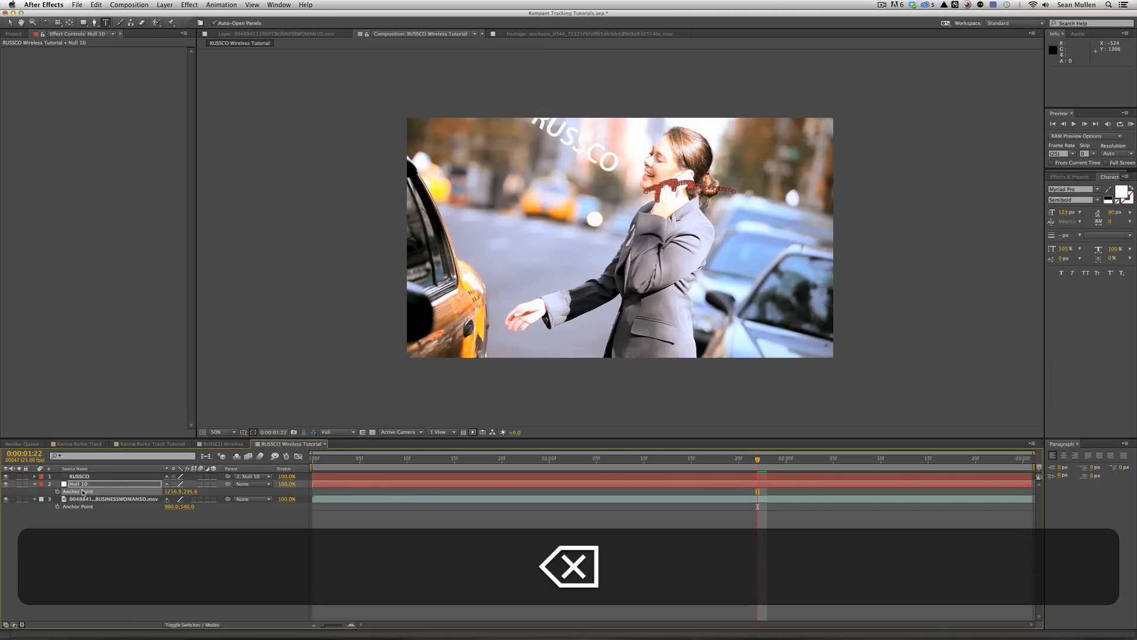
pyautogui.click(1131, 123)
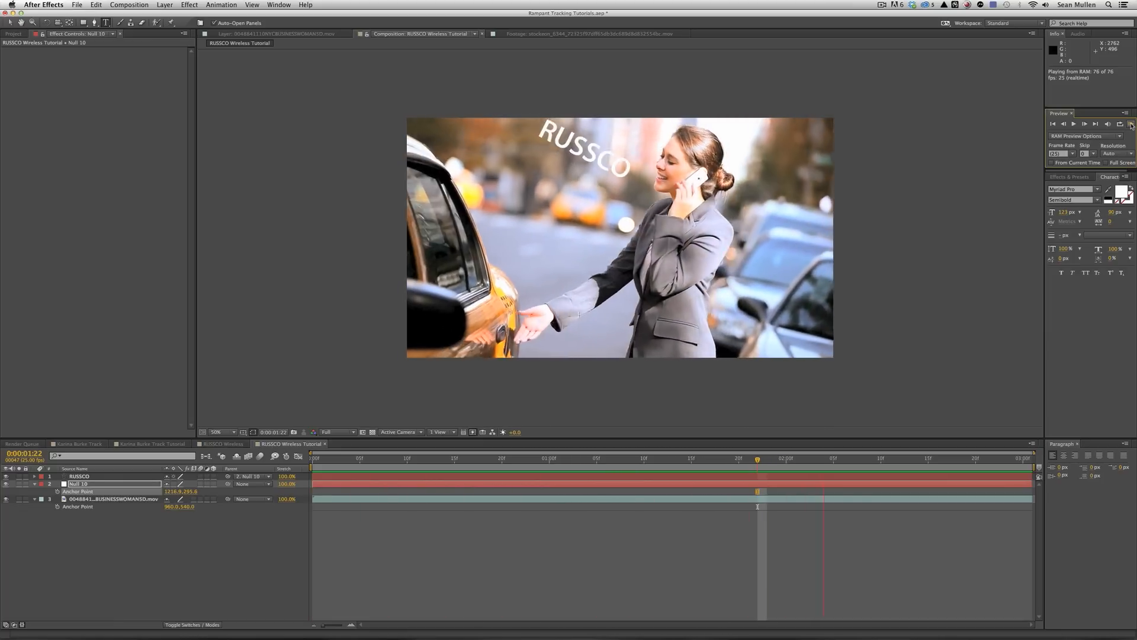
pyautogui.press('space')
# Turn off Null 10's Rotation stopwatch to clear its keyframes, then RAM preview again.
pyautogui.press('r')
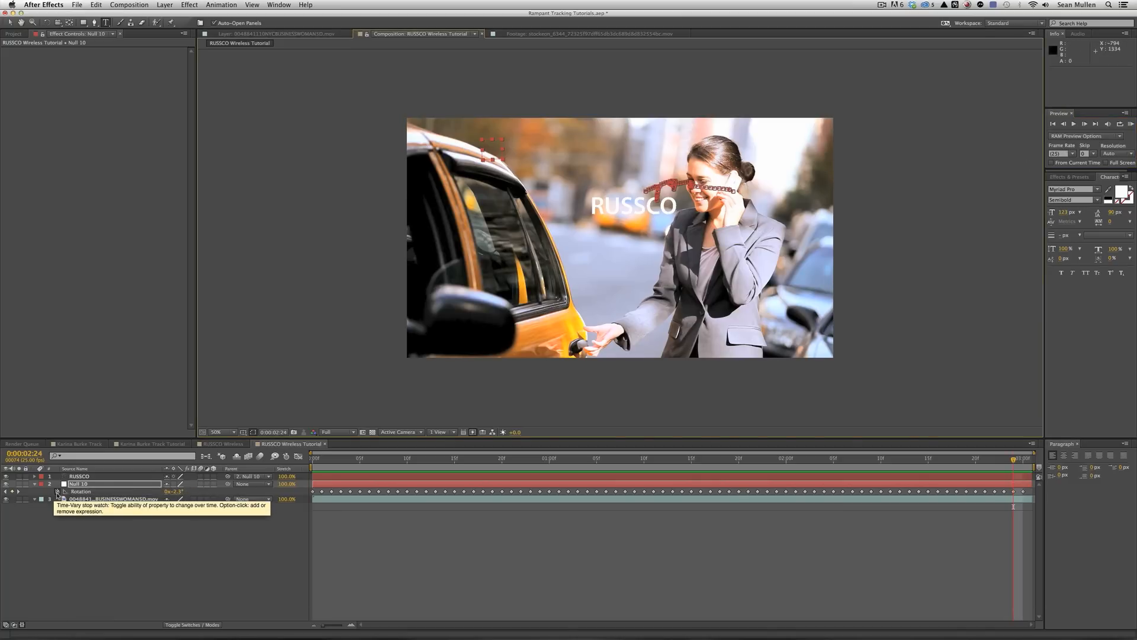
pyautogui.click(57, 491)
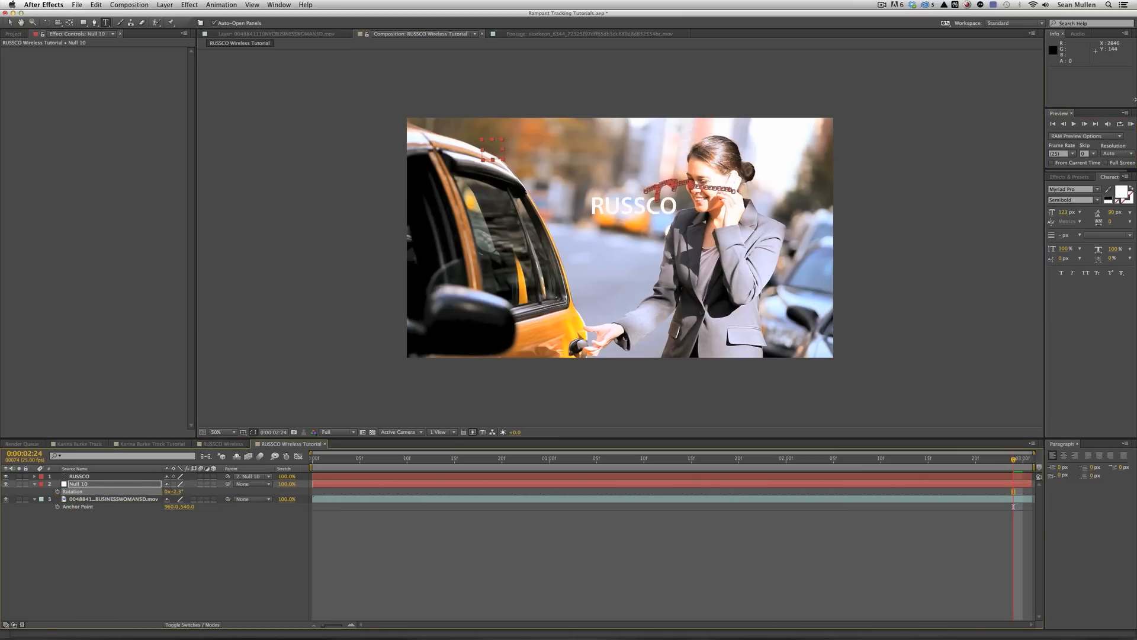
pyautogui.click(1131, 125)
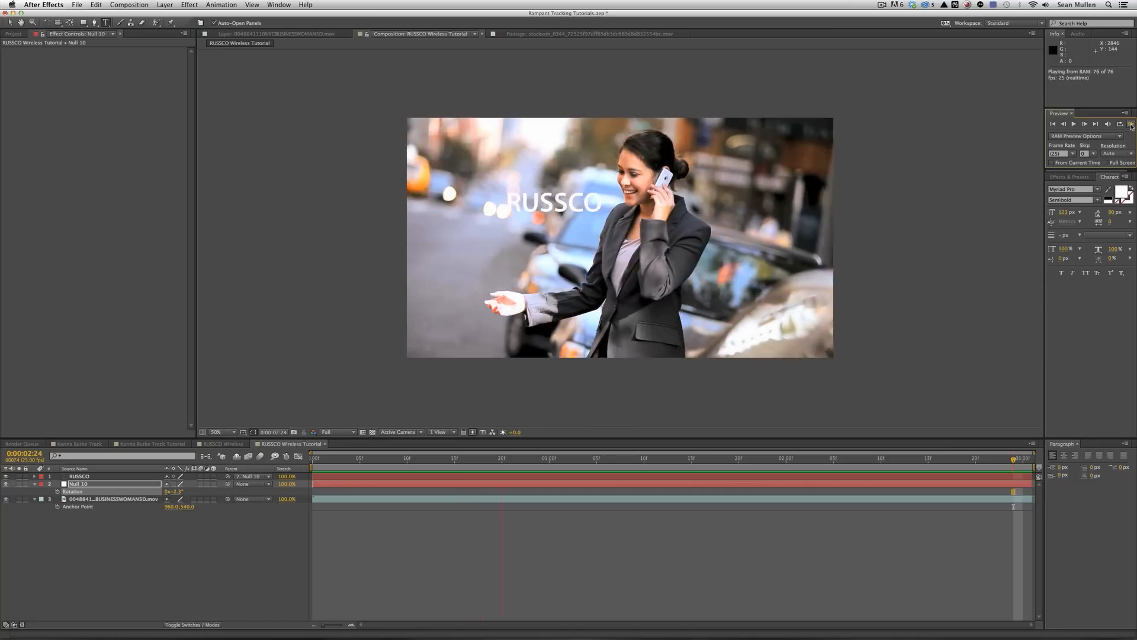
# Clear Null 10's Scale keyframes so it holds at 102.9%, then RAM preview the title.
pyautogui.press('space')
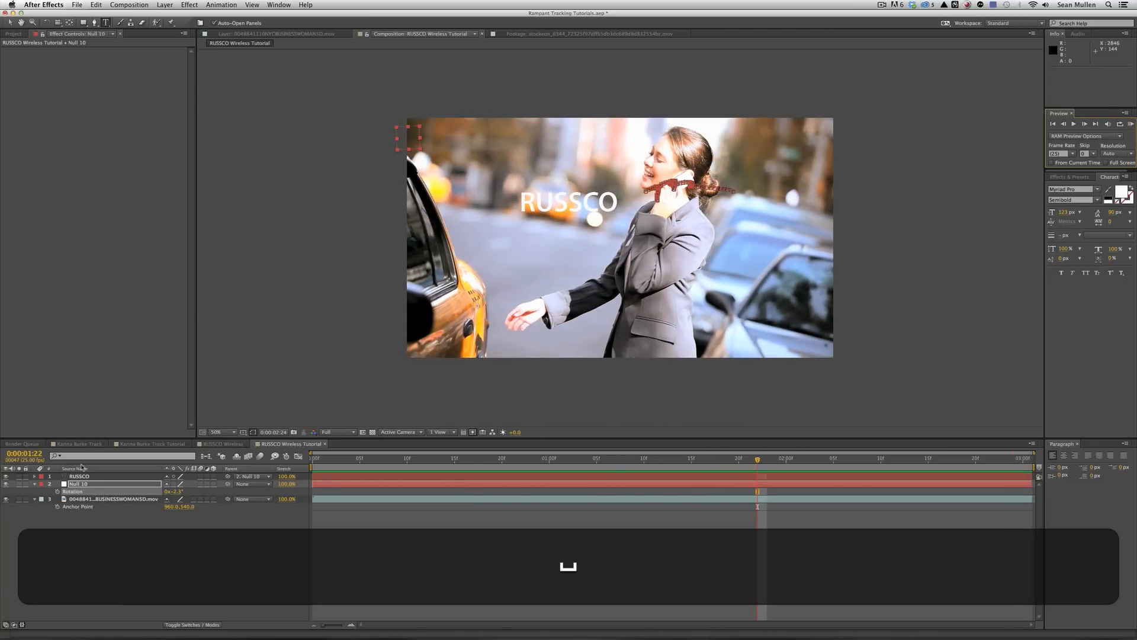
pyautogui.click(81, 484)
pyautogui.press('s')
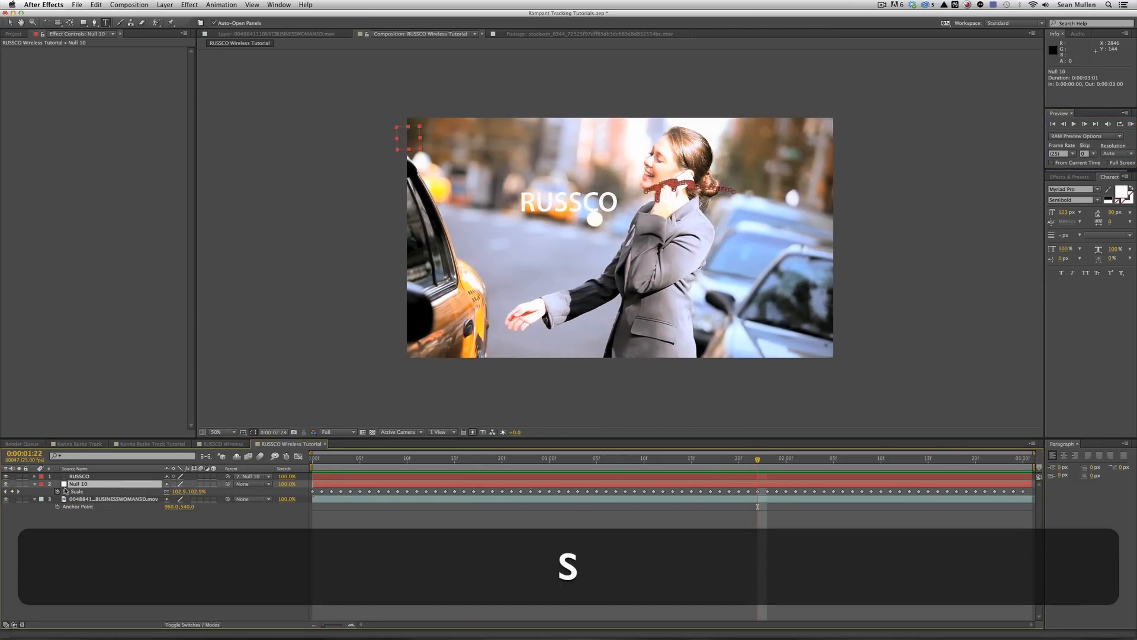
pyautogui.click(57, 491)
pyautogui.click(112, 547)
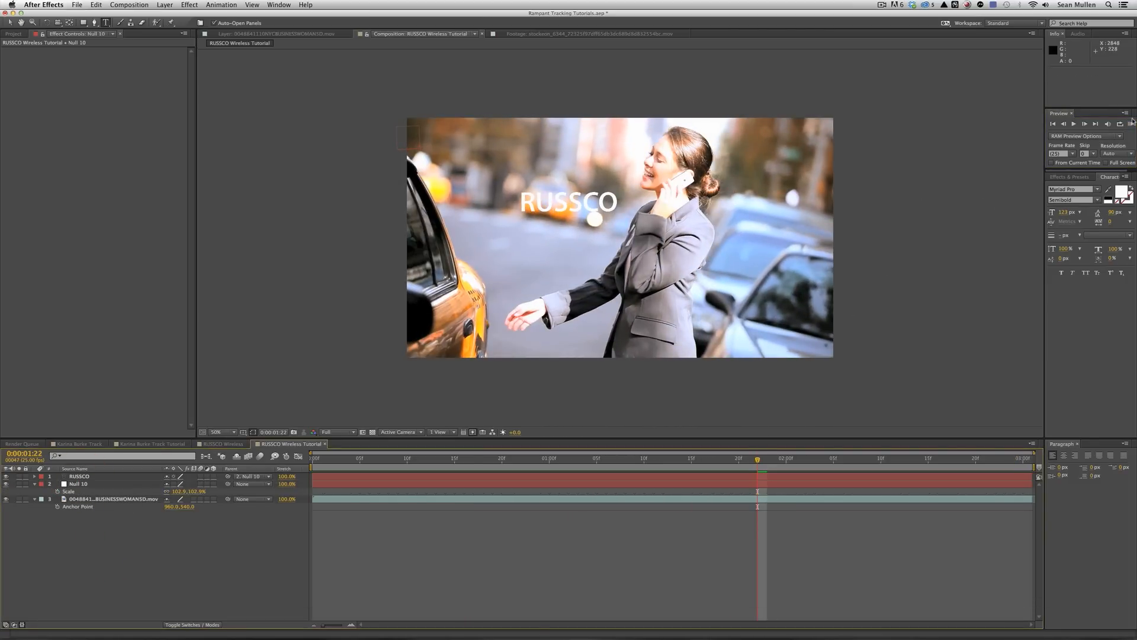
pyautogui.click(1132, 124)
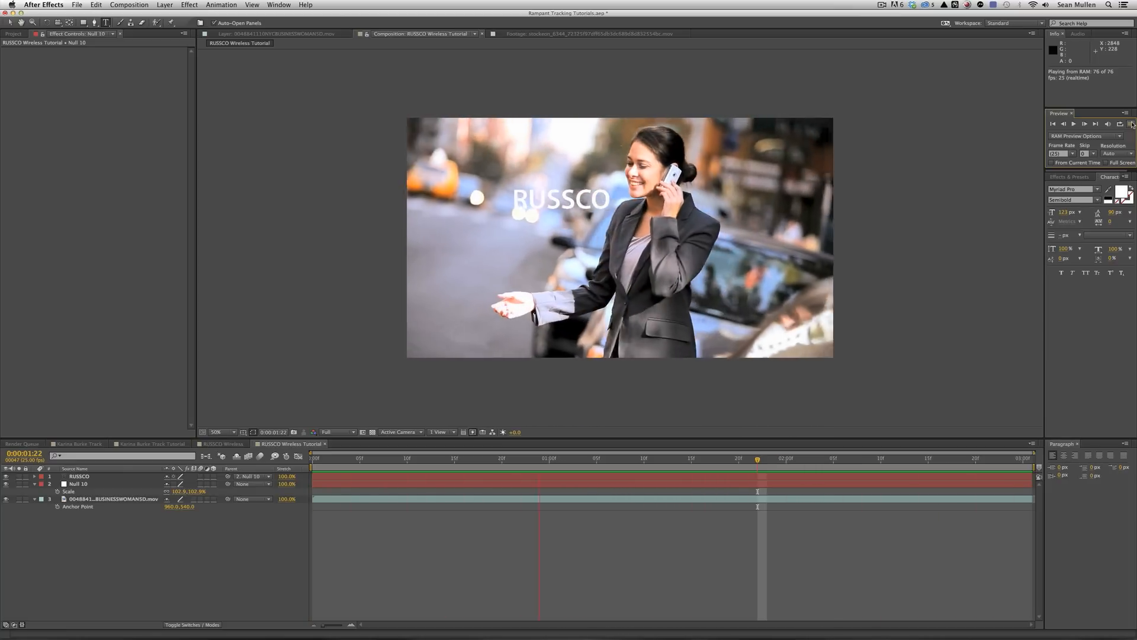
# Apply a Drop Shadow to RUSSCO with Softness 35.
pyautogui.click(79, 477)
pyautogui.click(194, 5)
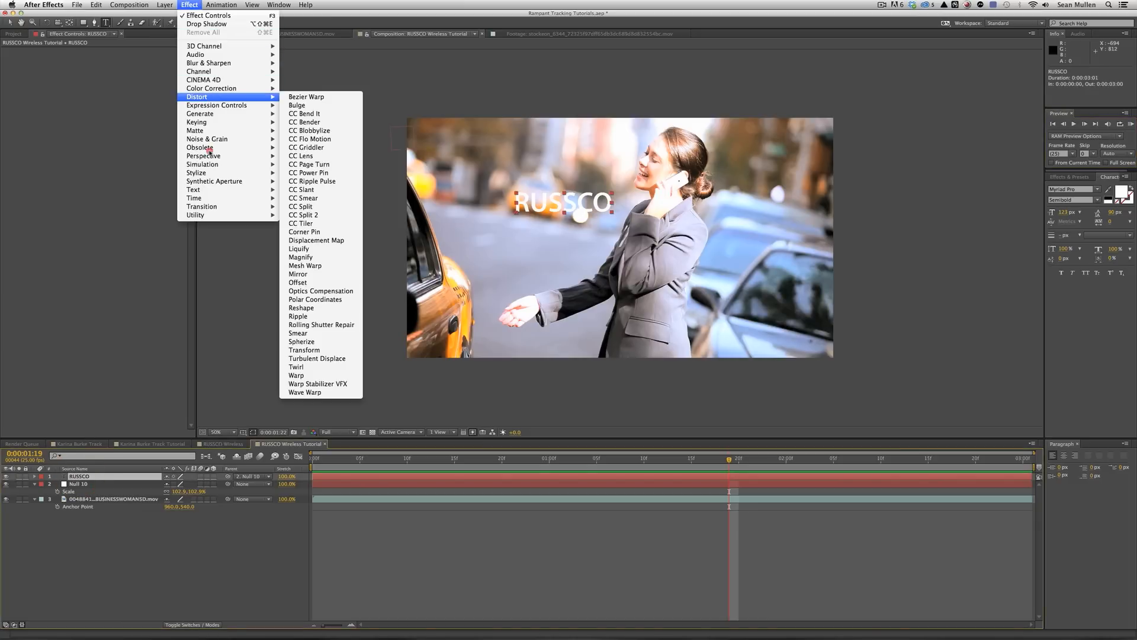
pyautogui.moveTo(207, 158)
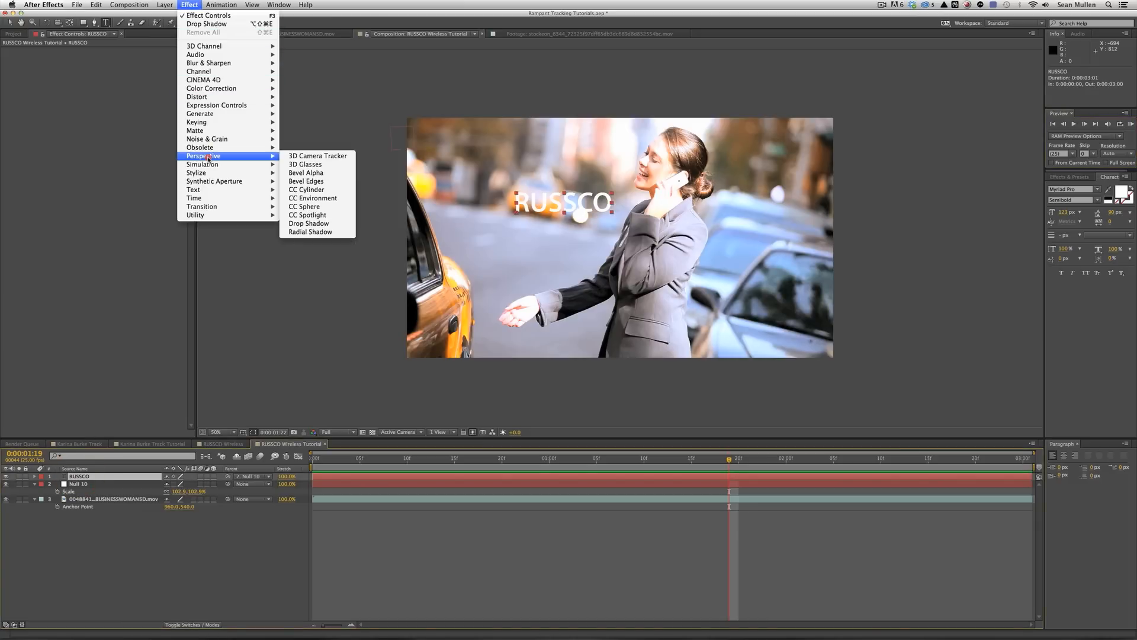
pyautogui.click(290, 223)
pyautogui.click(109, 106)
pyautogui.write('35')
pyautogui.press('Return')
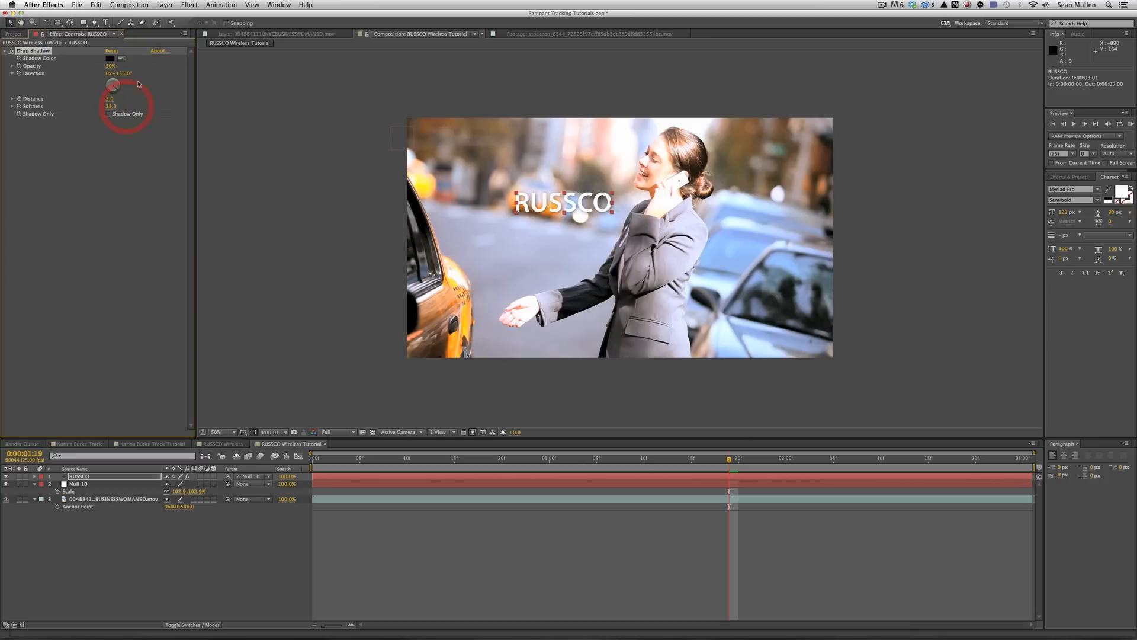
# Add a second text line reading WIRELESS beneath RUSSCO.
pyautogui.click(106, 23)
pyautogui.click(611, 202)
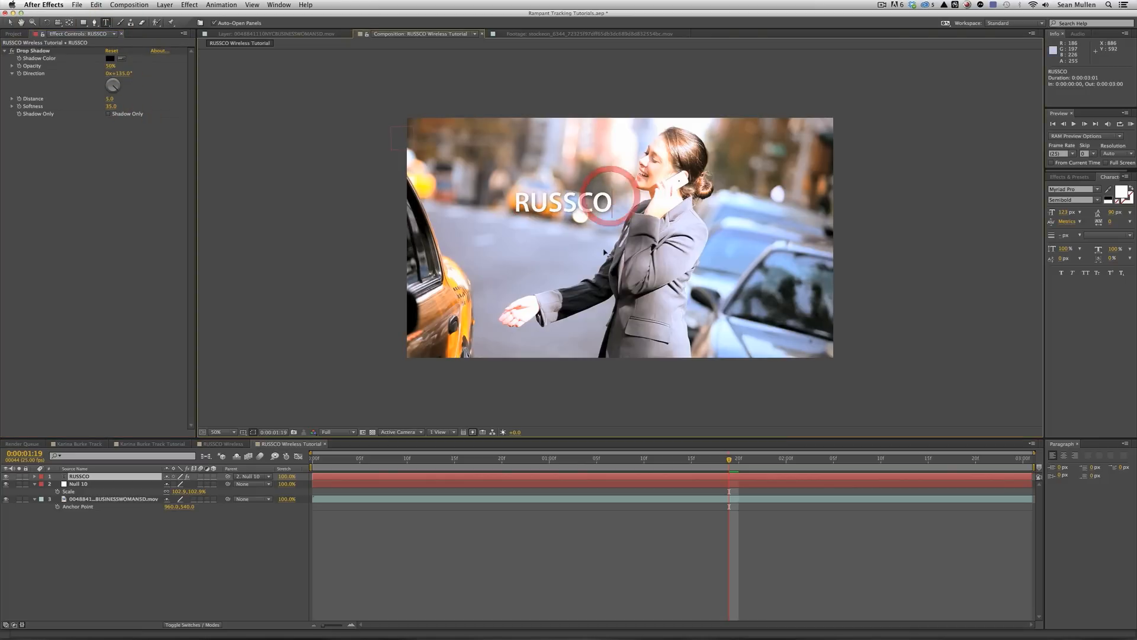
pyautogui.press('Return')
pyautogui.write('wi')
pyautogui.press('BackSpace')
pyautogui.press('BackSpace')
pyautogui.write('WIRELESS')
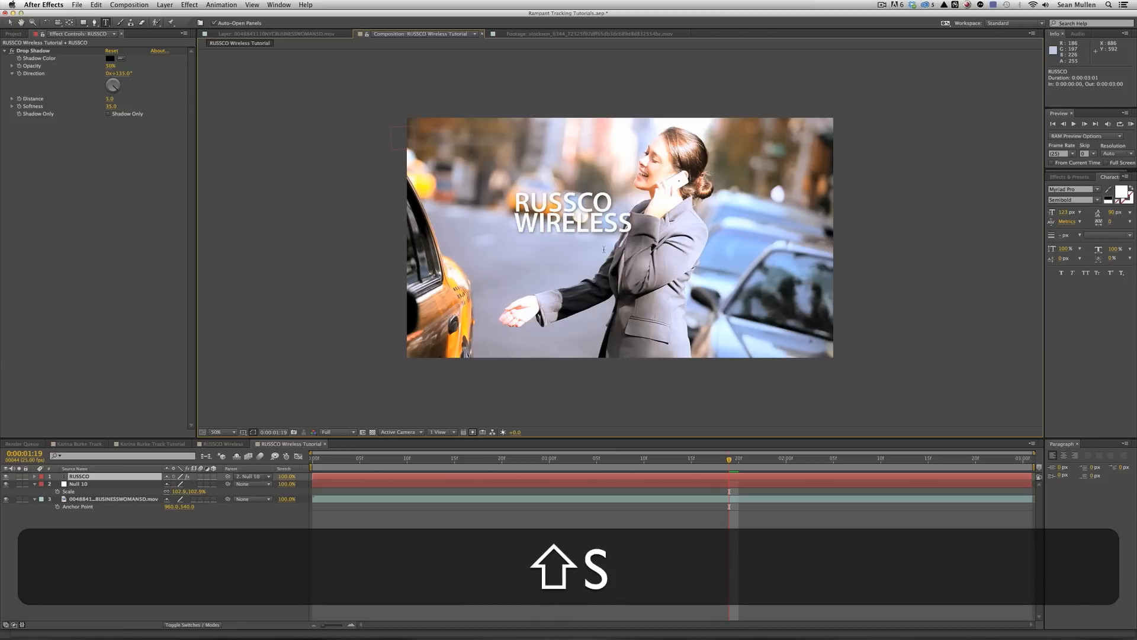
# Restyle WIRELESS to a smaller font size in Condensed style with tracking 363.
pyautogui.moveTo(632, 224); pyautogui.dragTo(516, 222)
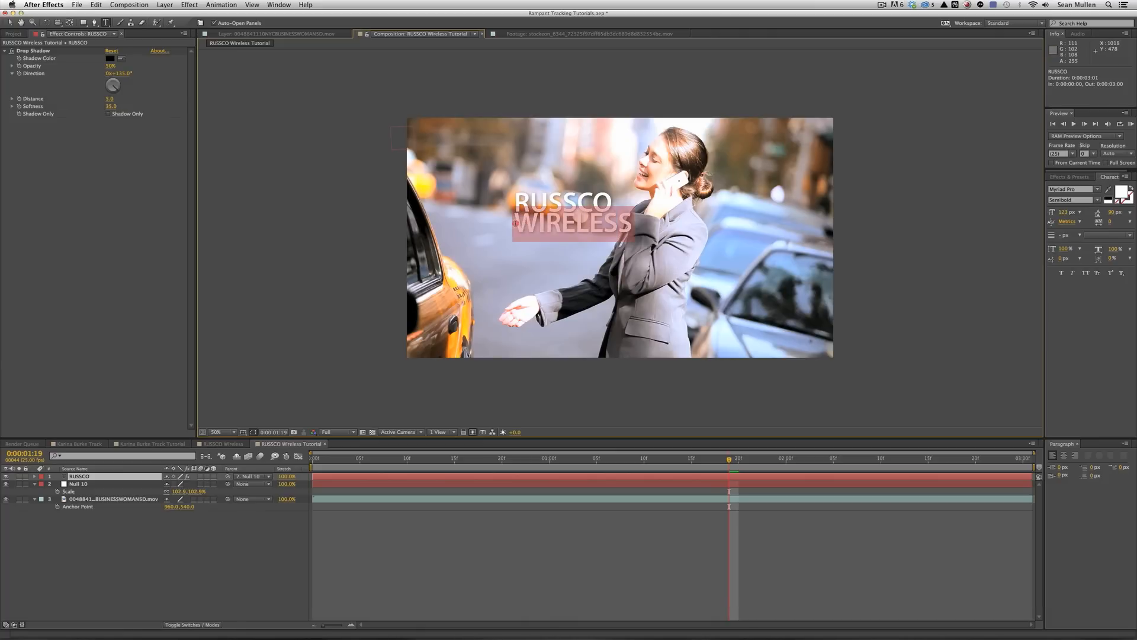
pyautogui.moveTo(1063, 212); pyautogui.dragTo(1044, 212)
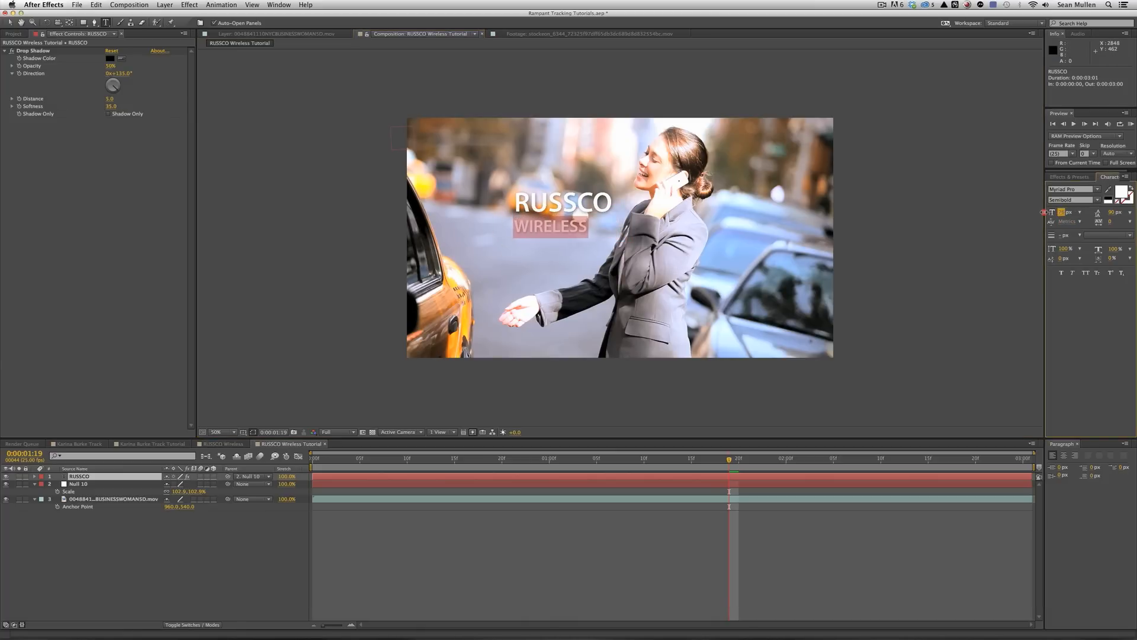
pyautogui.click(1095, 199)
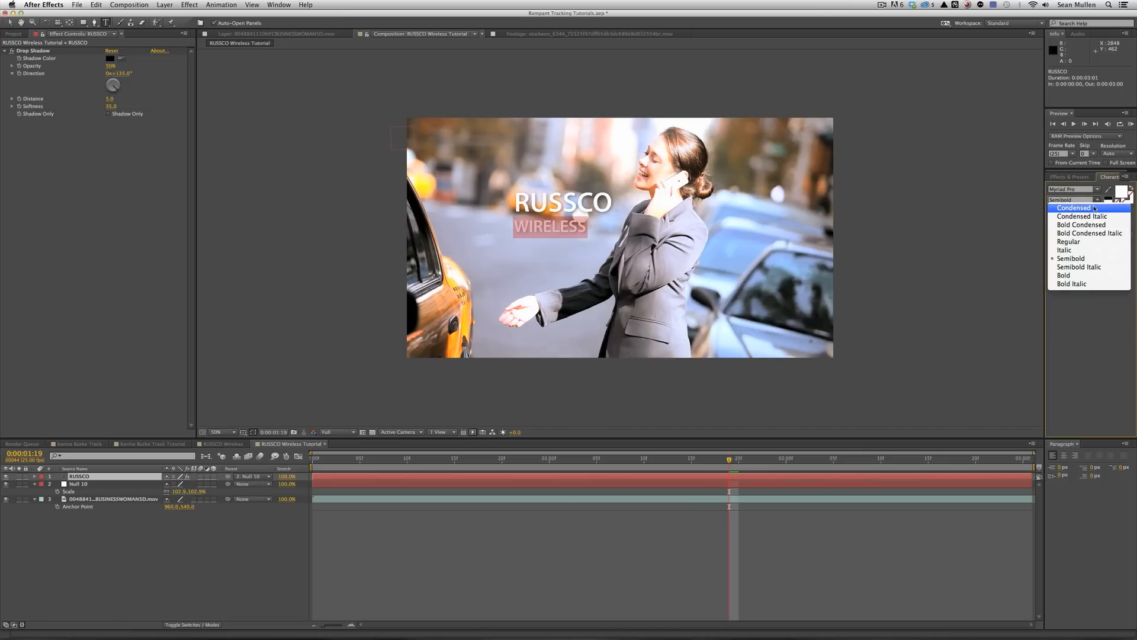
pyautogui.click(1094, 208)
pyautogui.moveTo(1112, 221); pyautogui.dragTo(1130, 223)
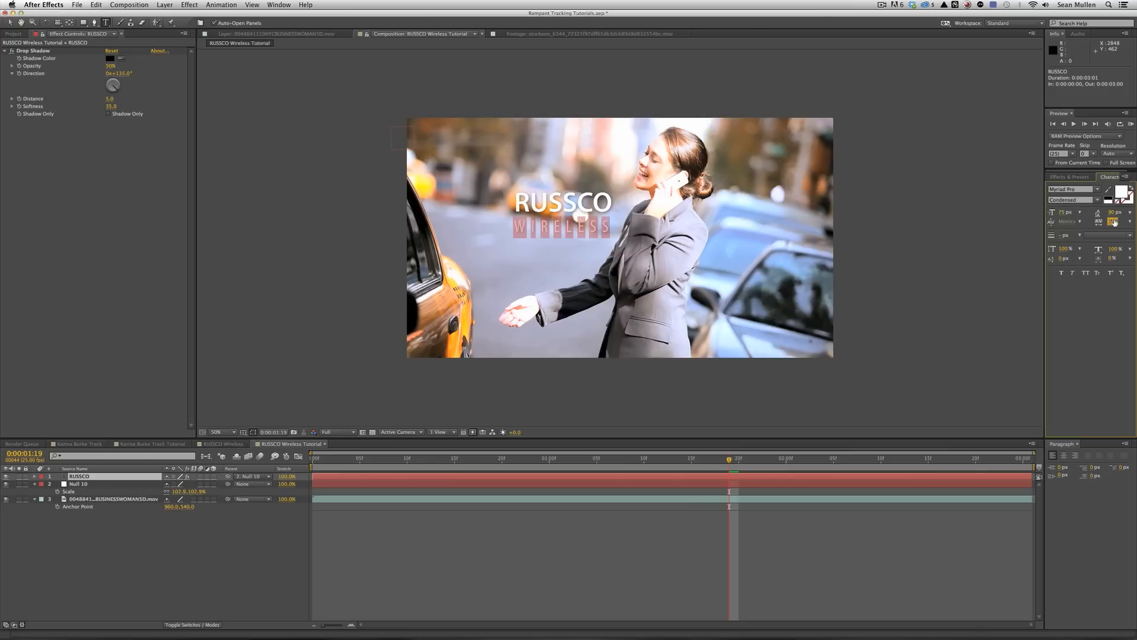
pyautogui.write('363')
pyautogui.press('Tab')
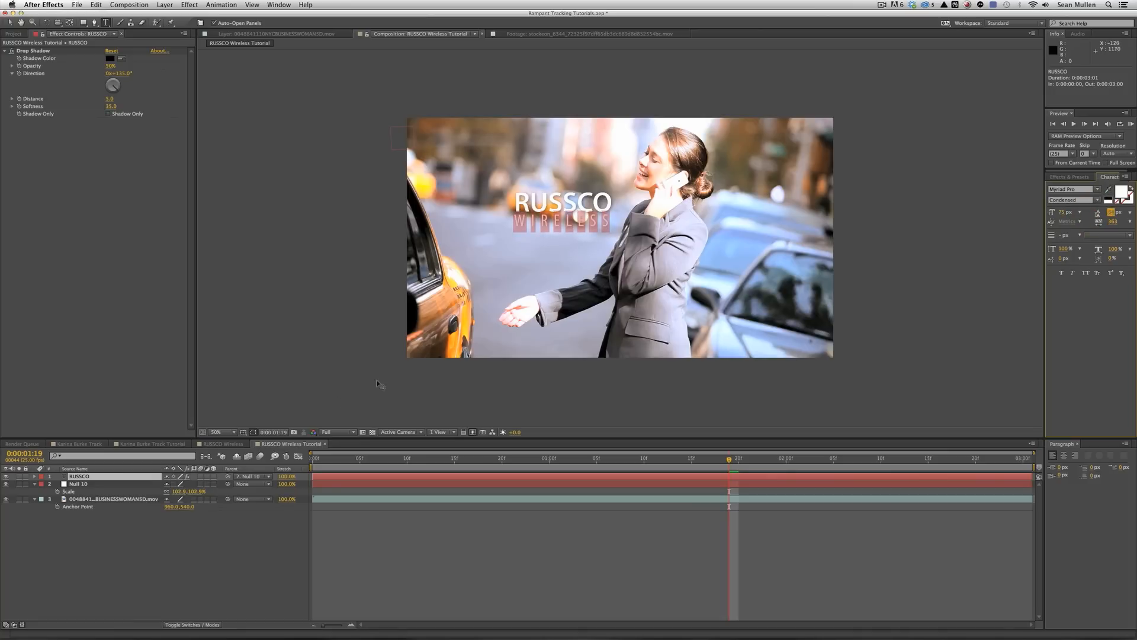
# Scale the RUSSCO WIRELESS title layer up to 116.7%.
pyautogui.click(149, 554)
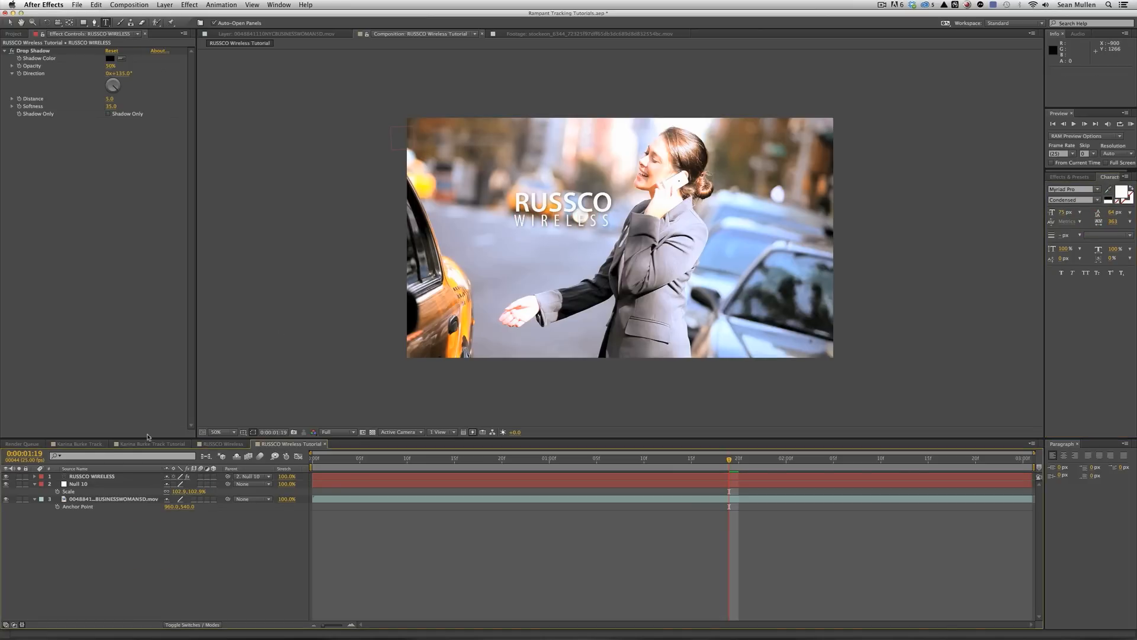
pyautogui.click(86, 483)
pyautogui.click(112, 477)
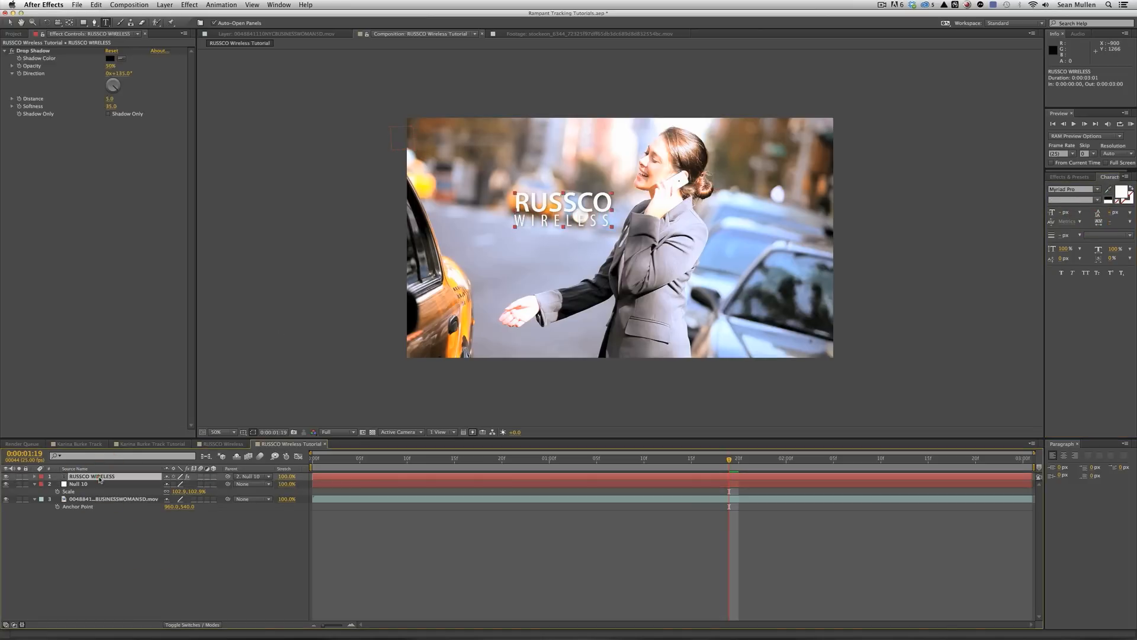
pyautogui.press('s')
pyautogui.click(71, 492)
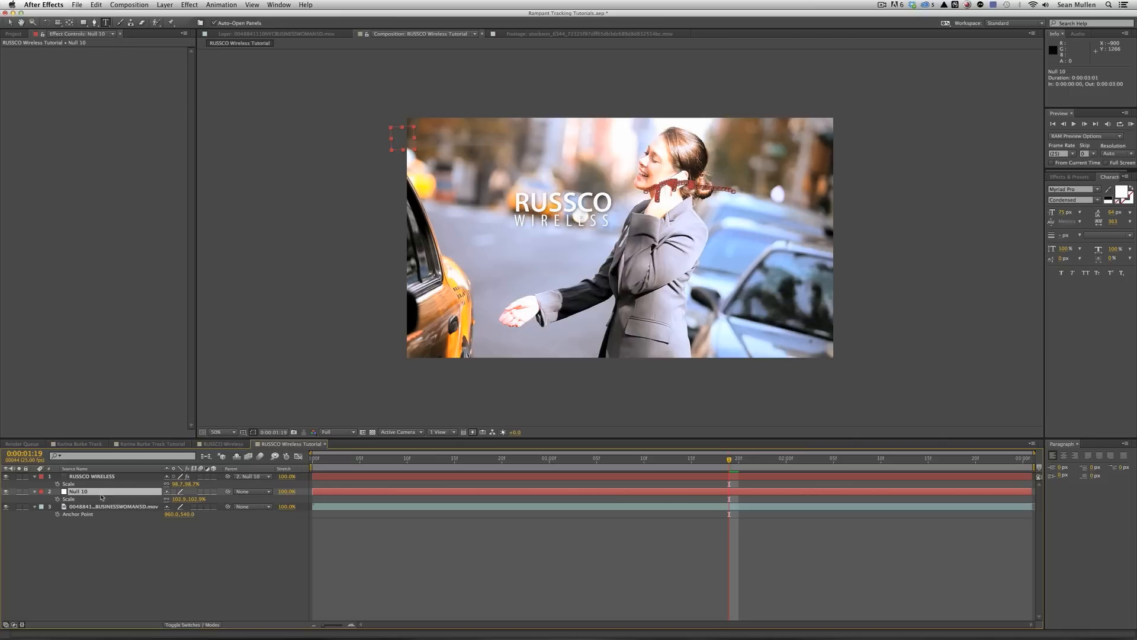
pyautogui.click(99, 477)
pyautogui.moveTo(173, 490); pyautogui.dragTo(182, 487)
pyautogui.click(106, 475)
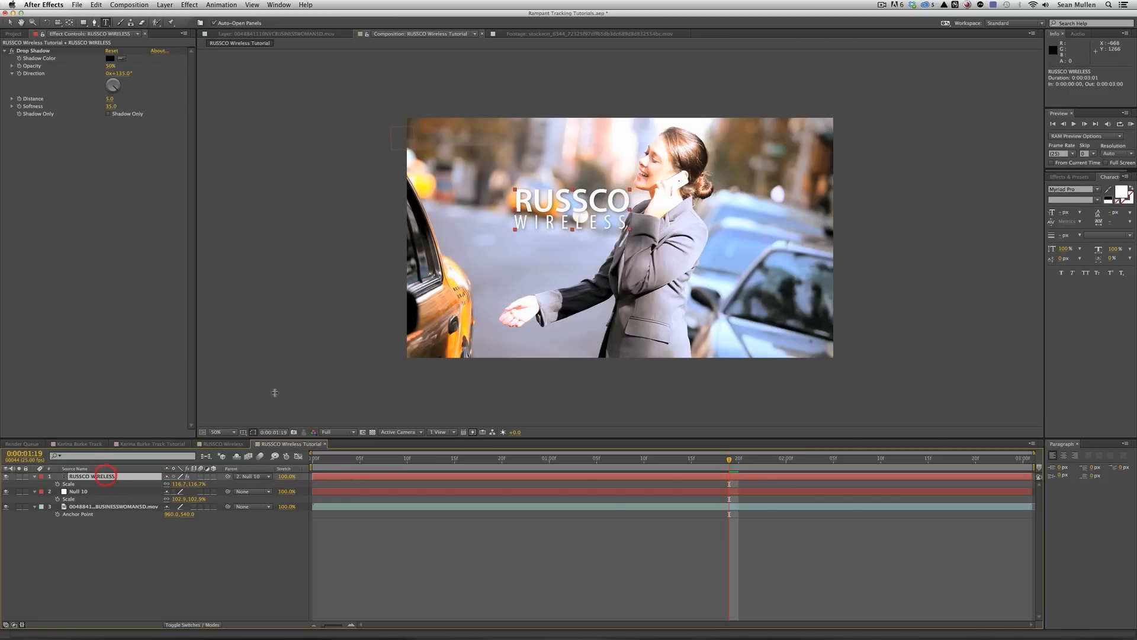
# Move the title beside the woman's head, reduce scale to about 109%, and preview.
pyautogui.click(9, 21)
pyautogui.moveTo(522, 202); pyautogui.dragTo(778, 195)
pyautogui.press('s')
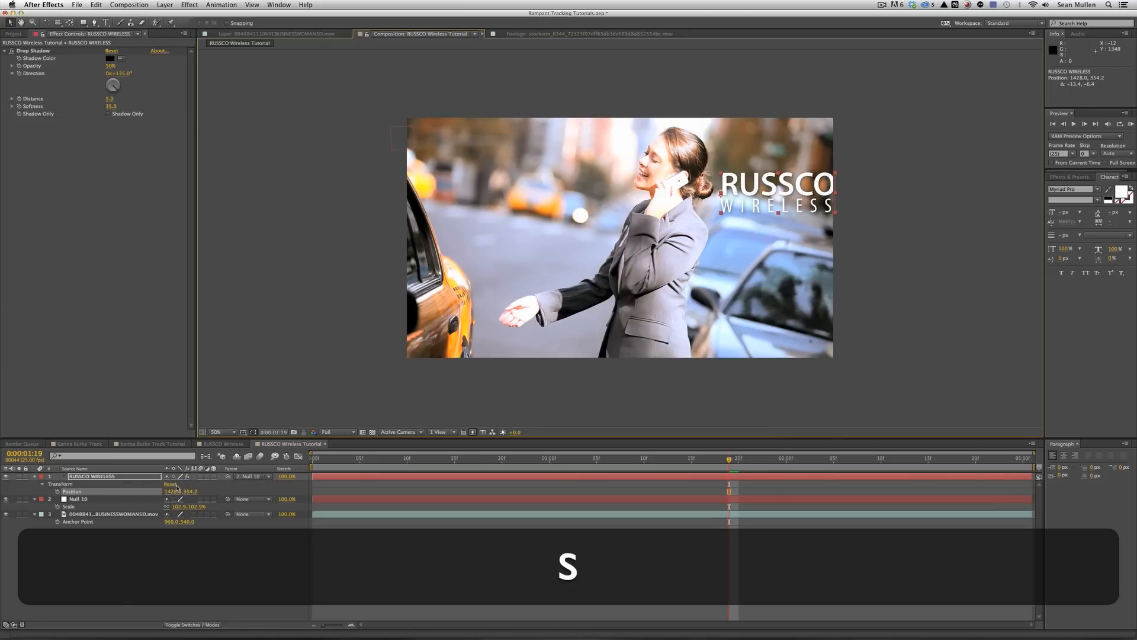
pyautogui.moveTo(178, 484); pyautogui.dragTo(173, 484)
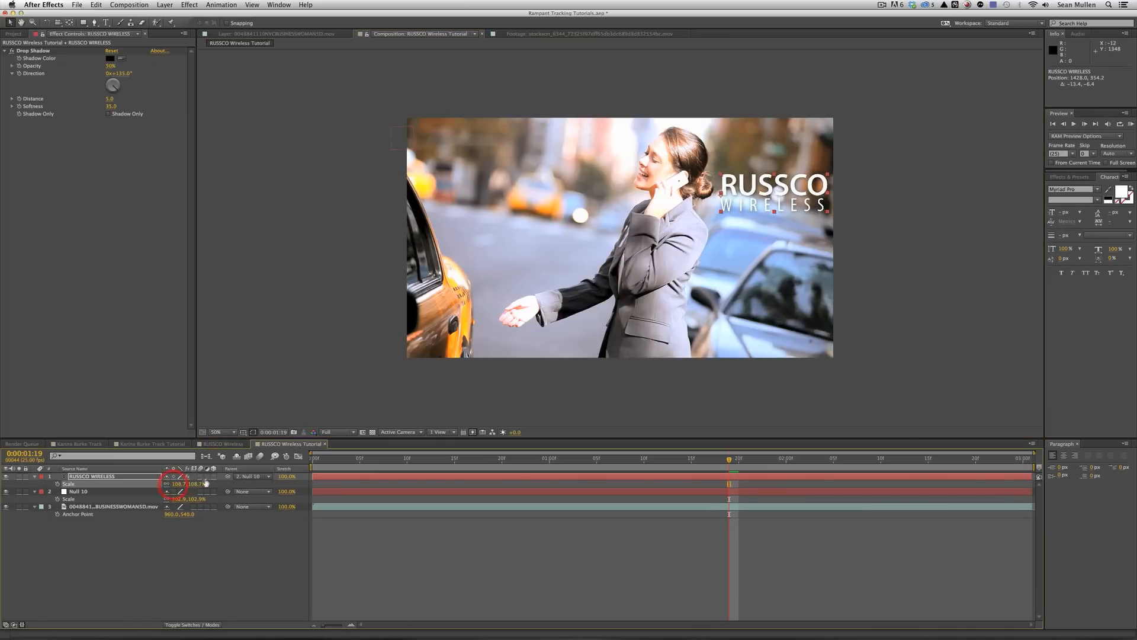
pyautogui.click(1132, 125)
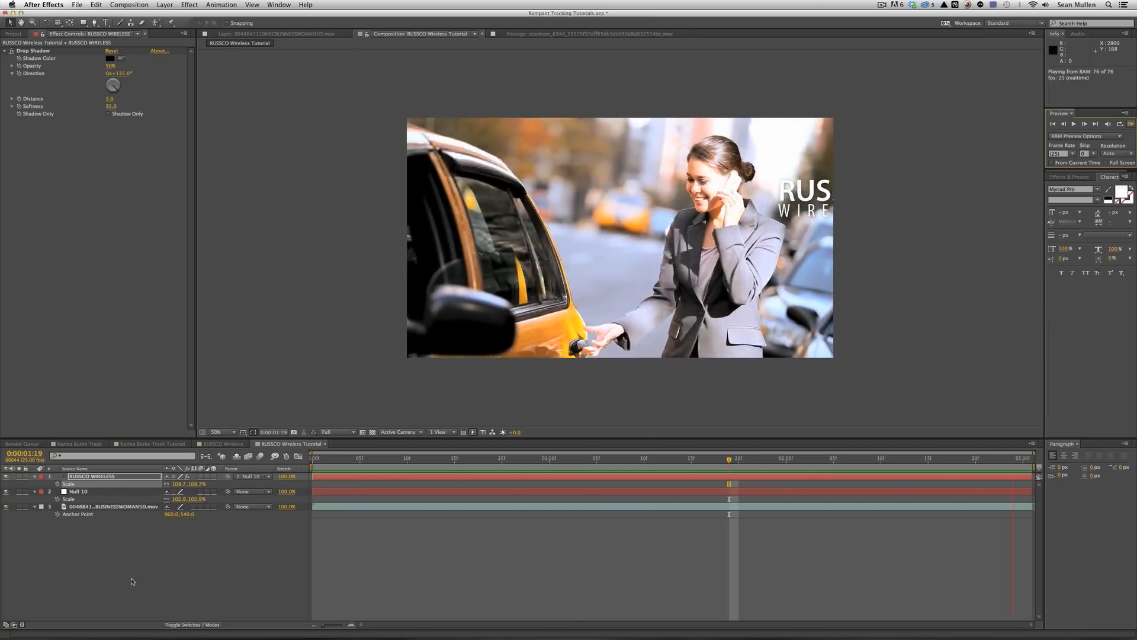
pyautogui.press('space')
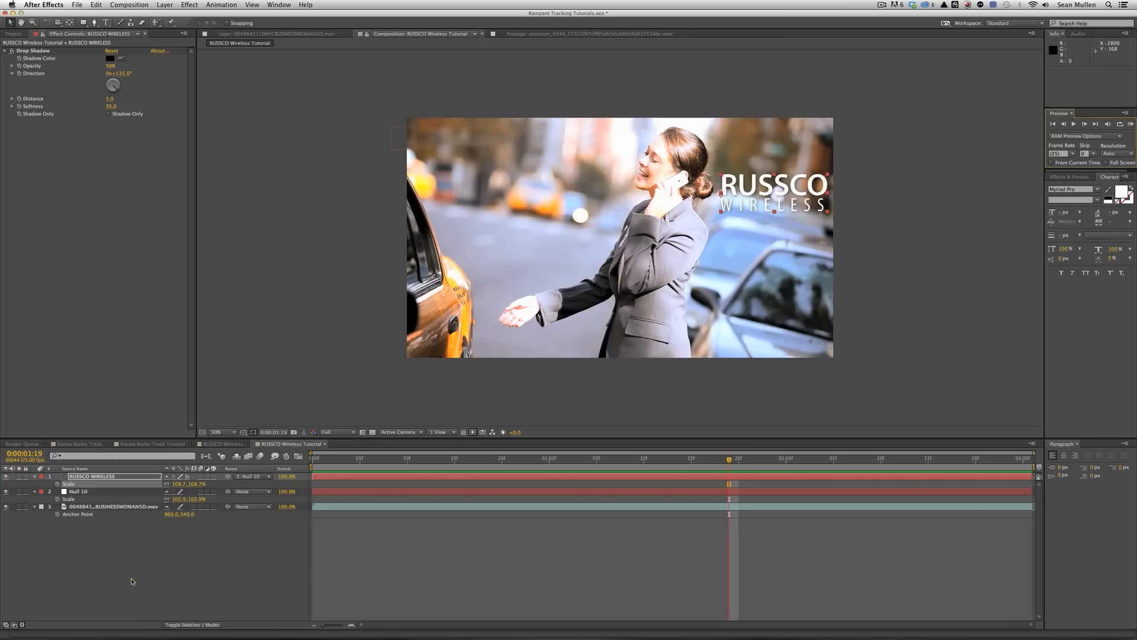
pyautogui.click(221, 5)
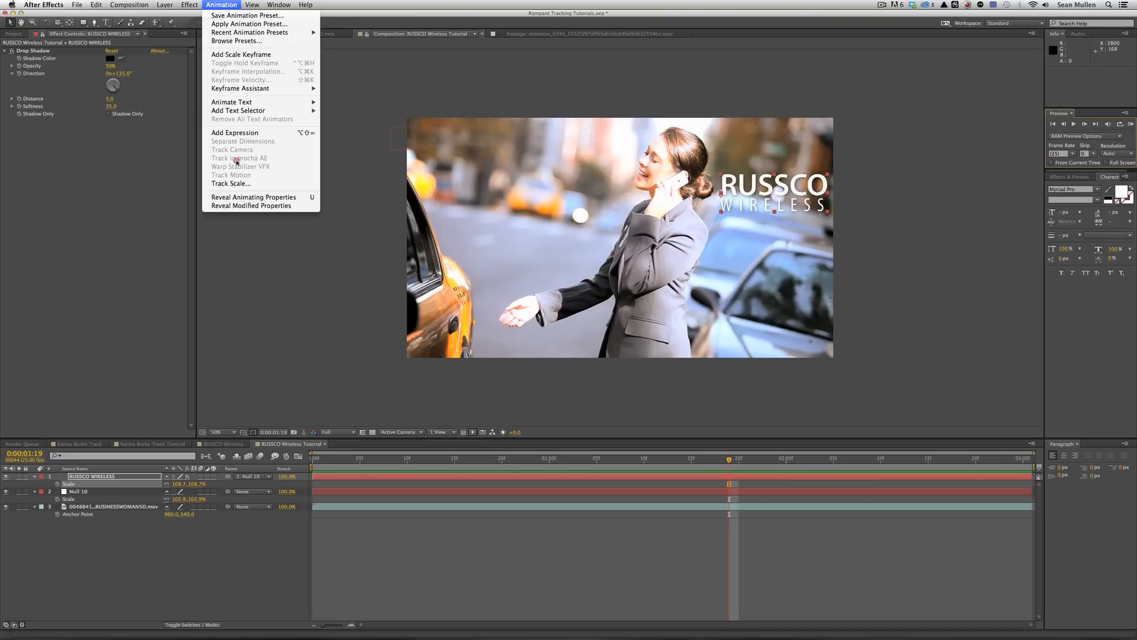
pyautogui.click(174, 173)
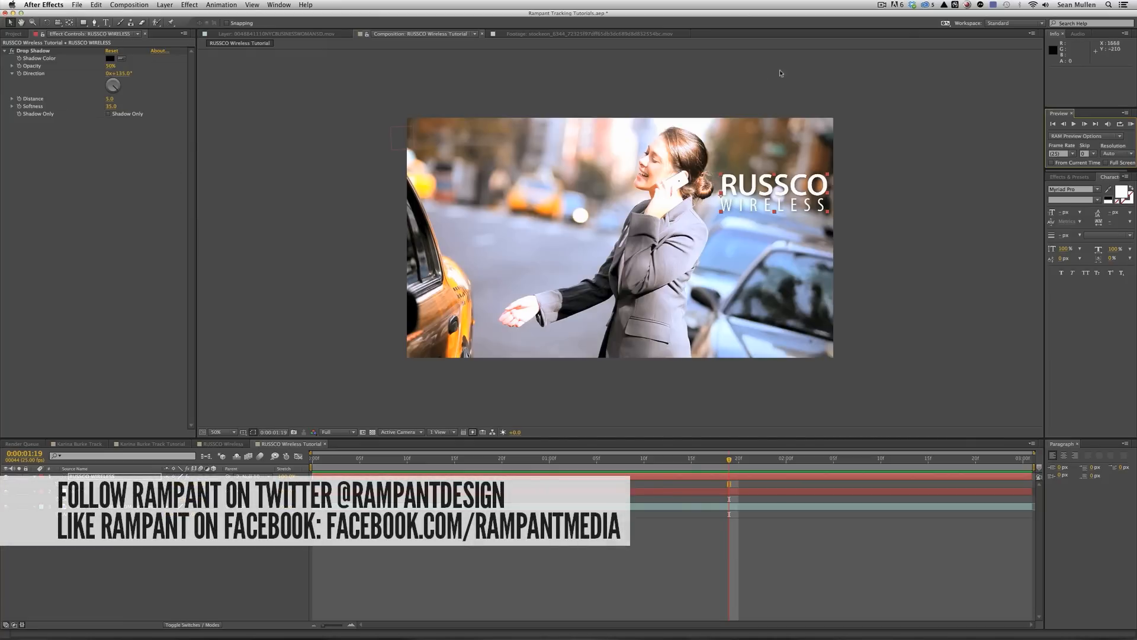
pyautogui.click(1130, 124)
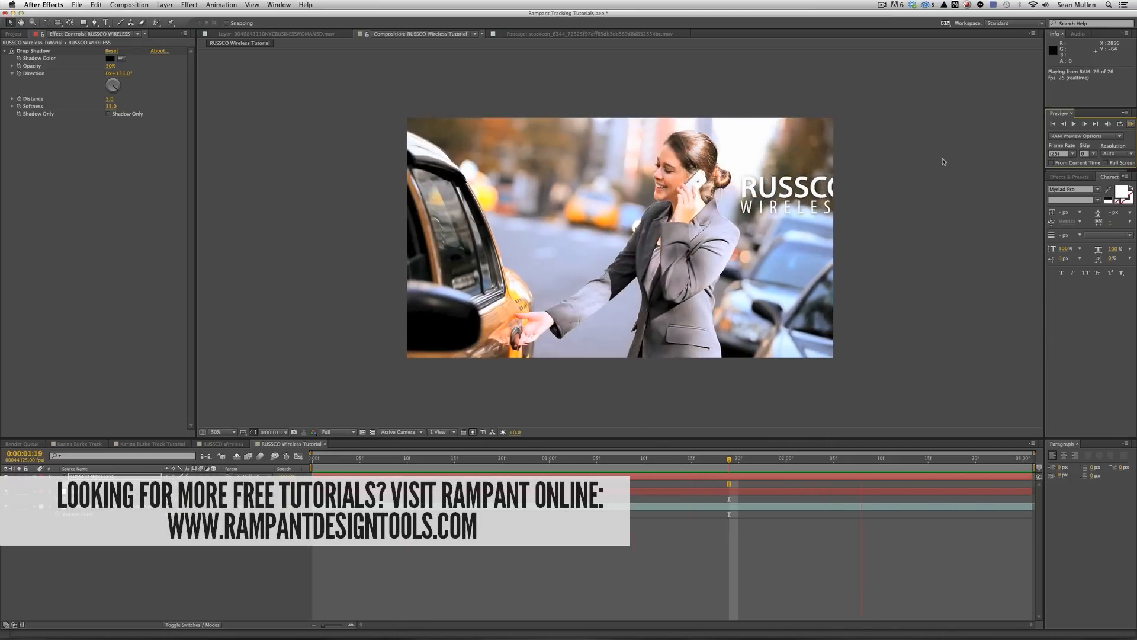
pyautogui.press('space')
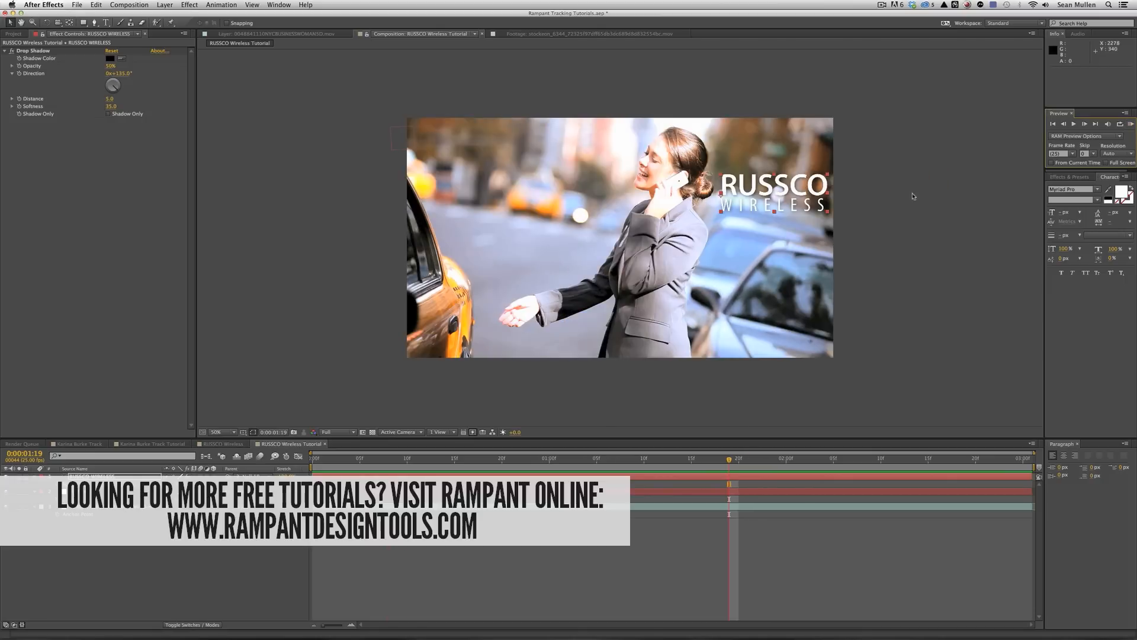
pyautogui.click(882, 5)
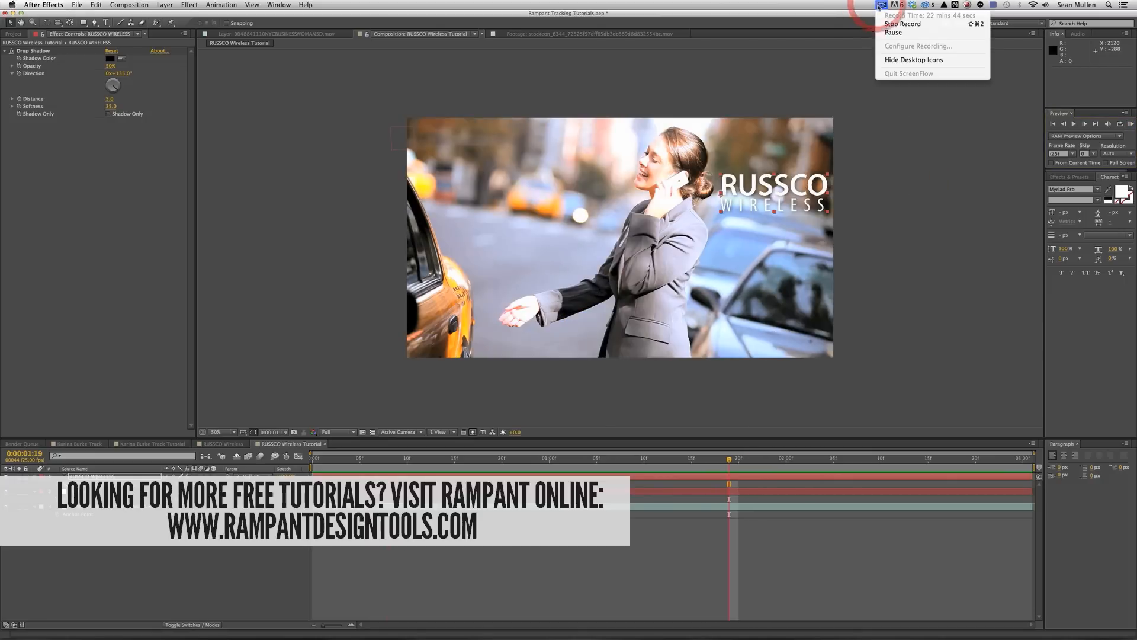